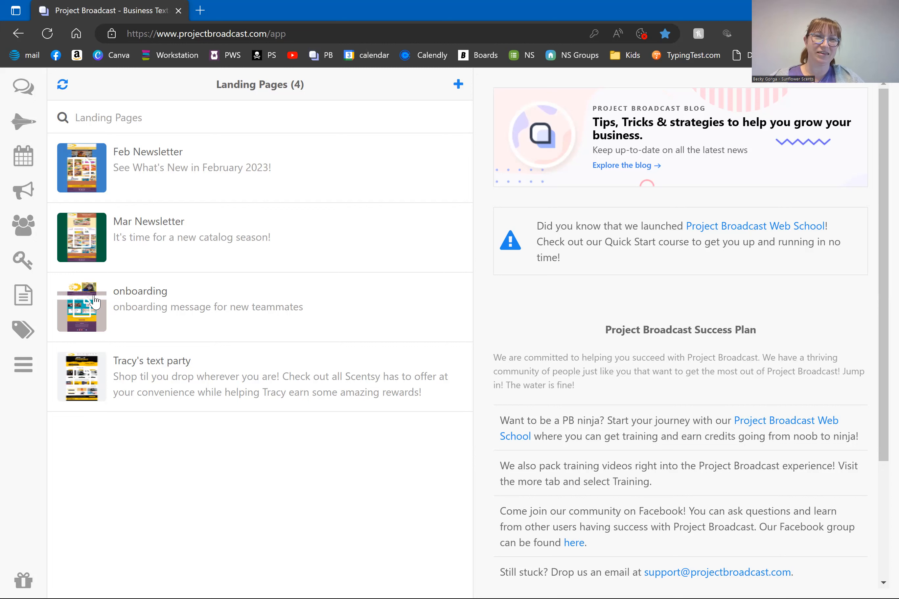
Clone the Mar Newsletter landing page
click(301, 233)
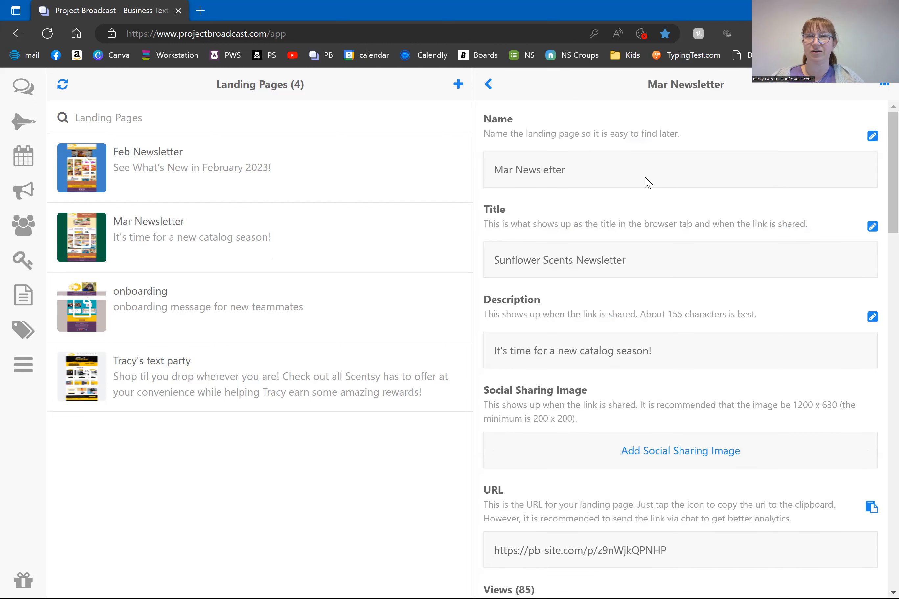
click(883, 88)
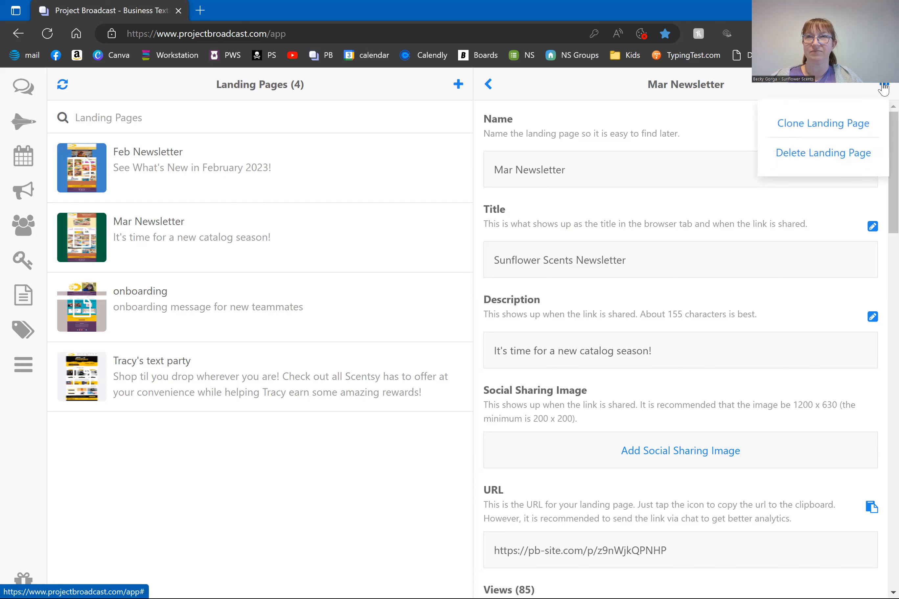
click(811, 124)
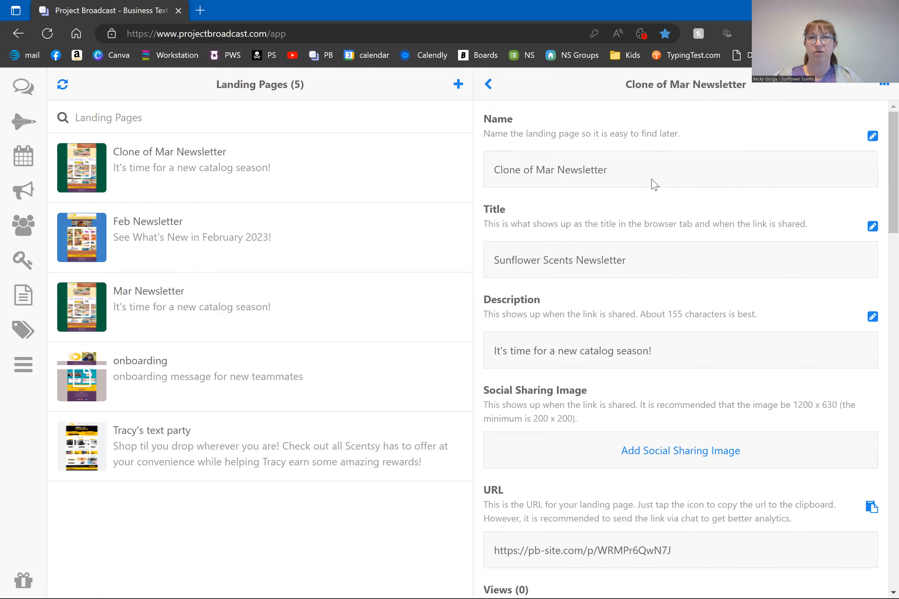
Rename the cloned landing page as "Apr Newsletter" and save the name
click(872, 136)
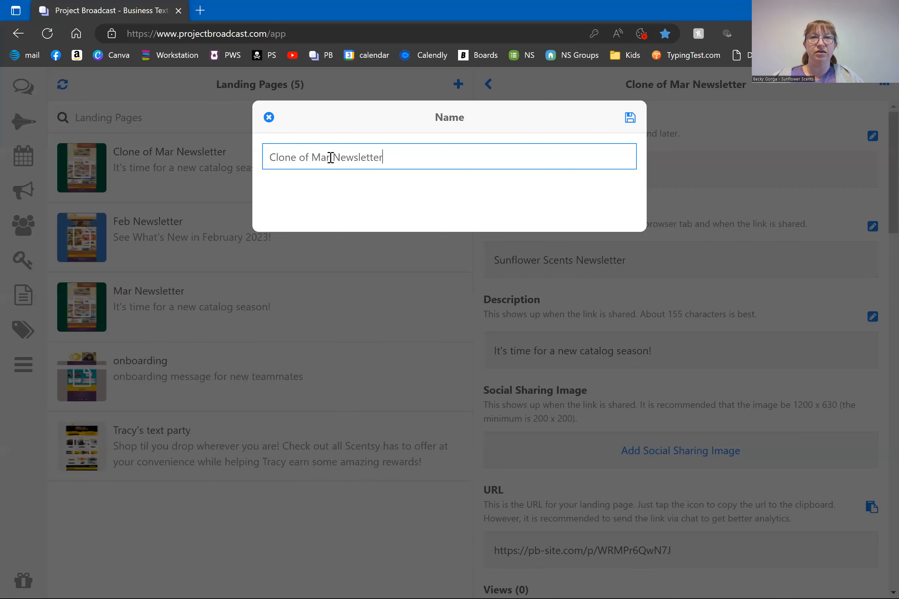
drag(329, 157, 255, 162)
text(April)
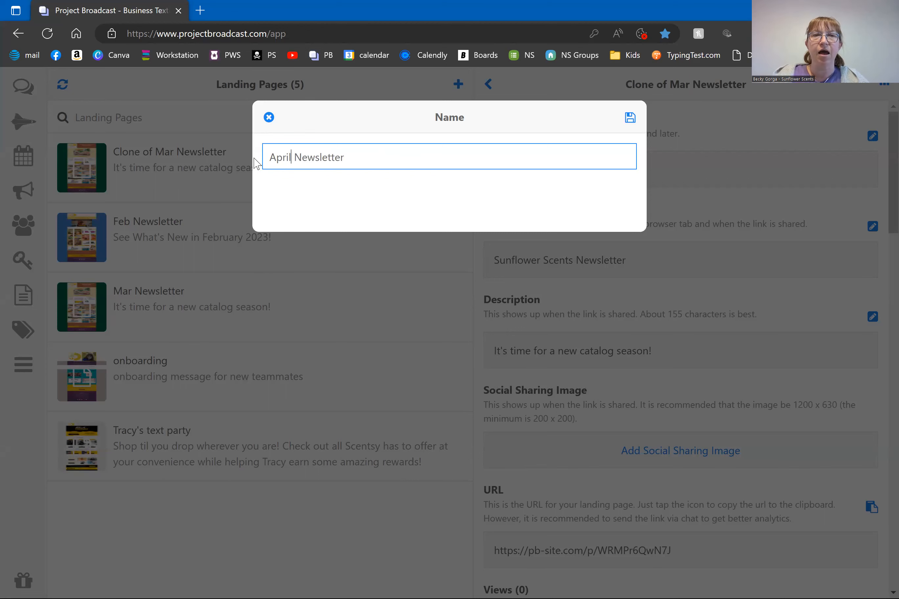
key(BackSpace)
key(BackSpace)
key(BackSpace)
text(r)
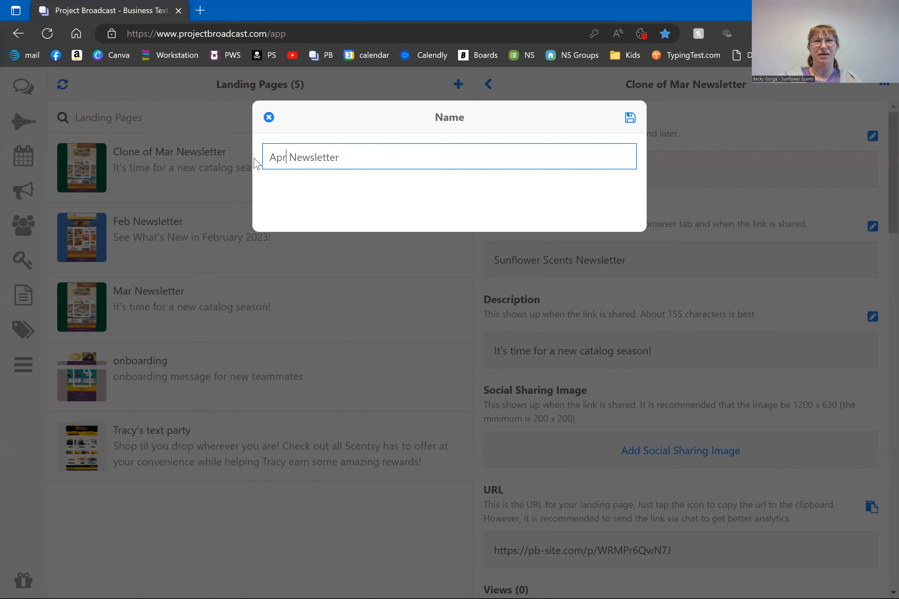
click(628, 120)
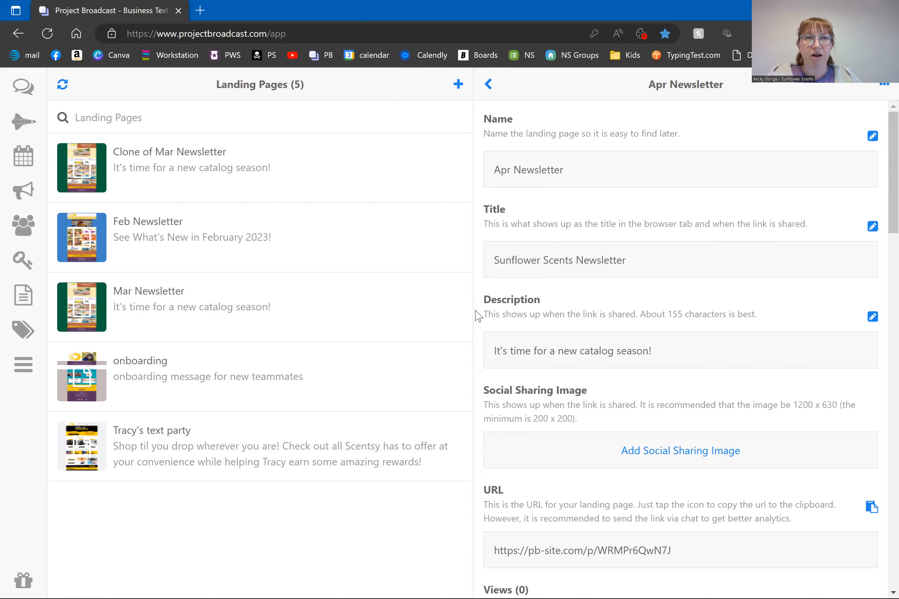
Change the landing page's description to "Time for Mother's Day Collection and more!" and save it
click(872, 318)
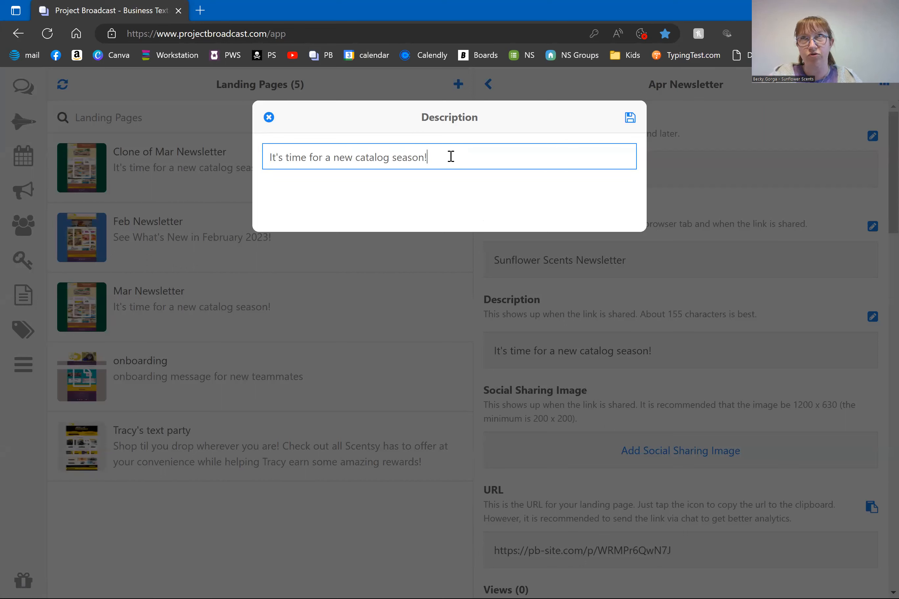
drag(451, 157, 249, 167)
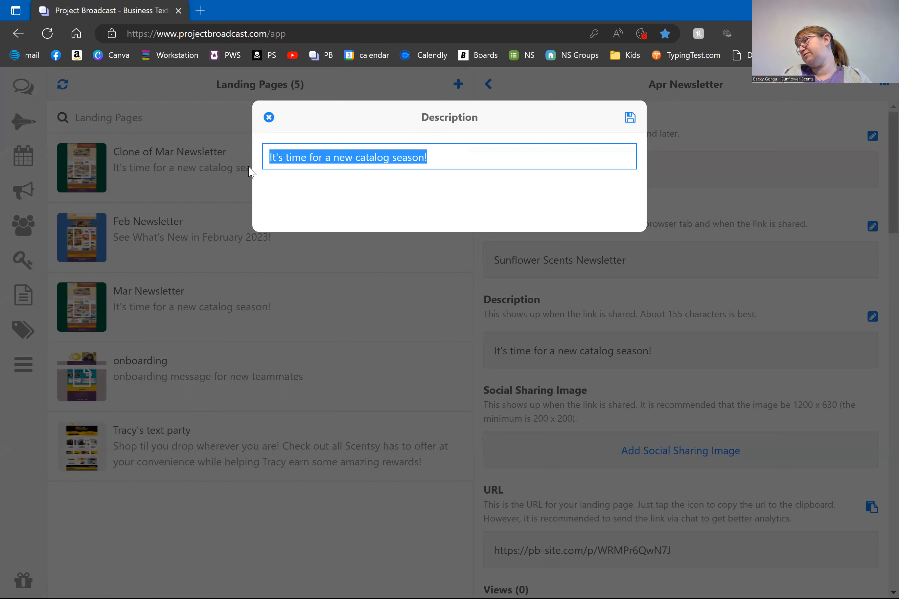
text(Ch)
key(BackSpace)
key(BackSpace)
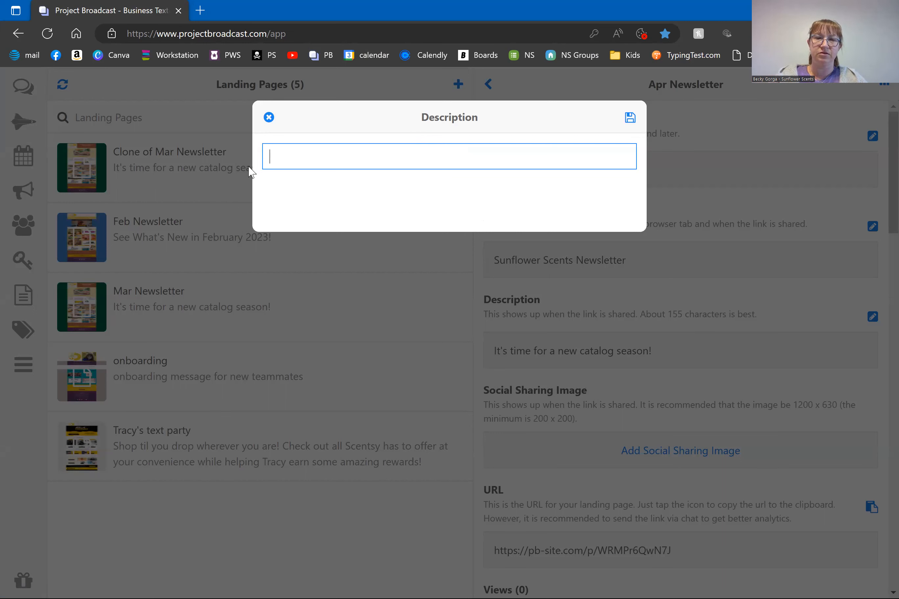
text(Time for )
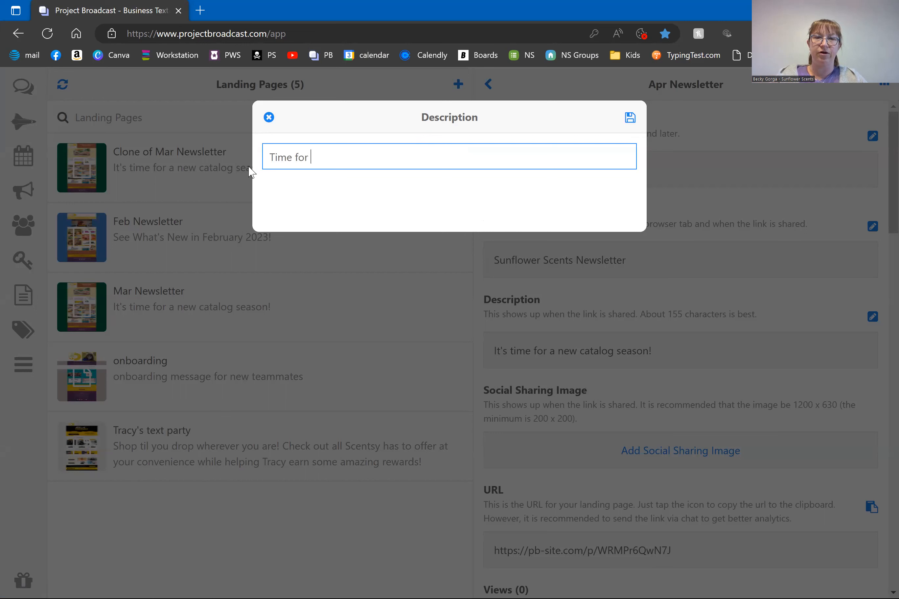
text(Mother's Day )
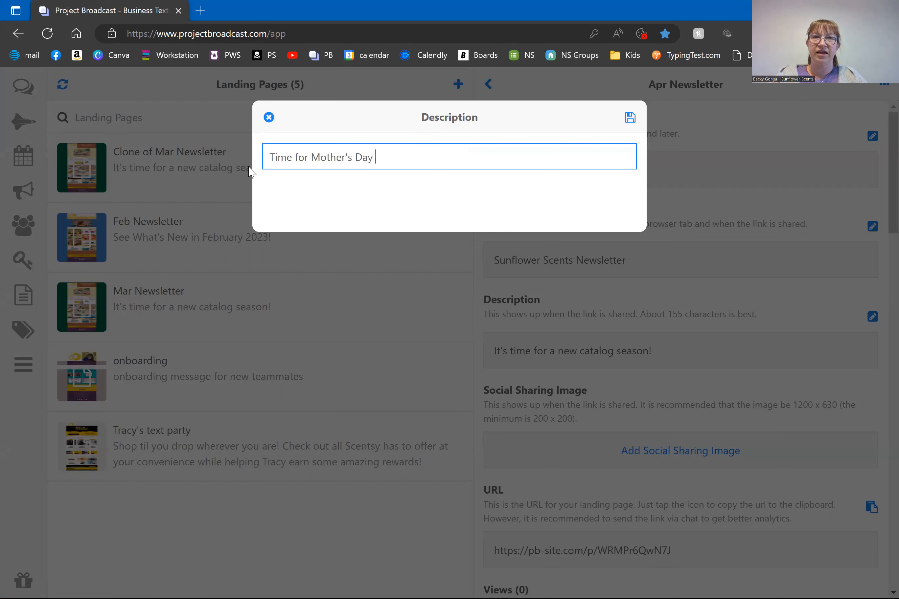
text(Collection and more!)
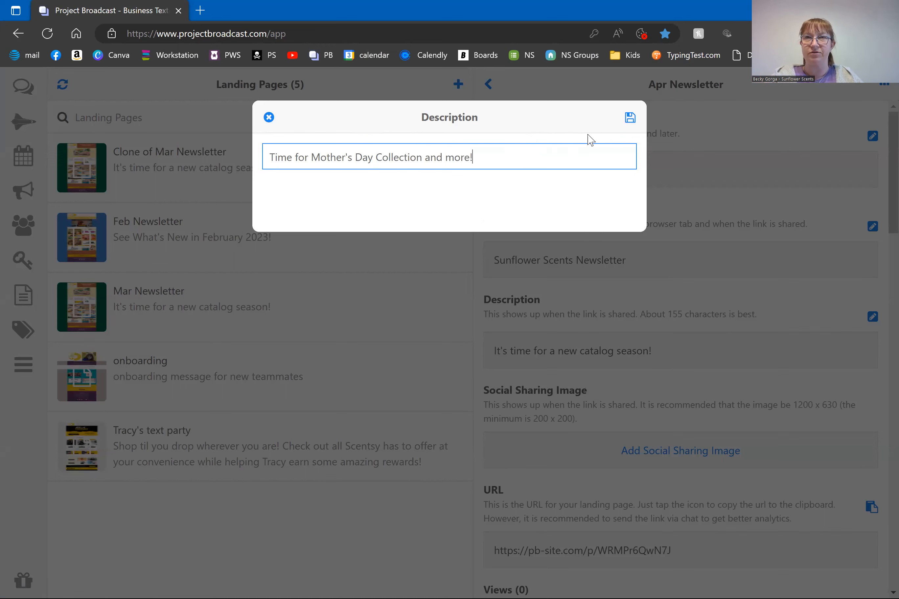
click(629, 118)
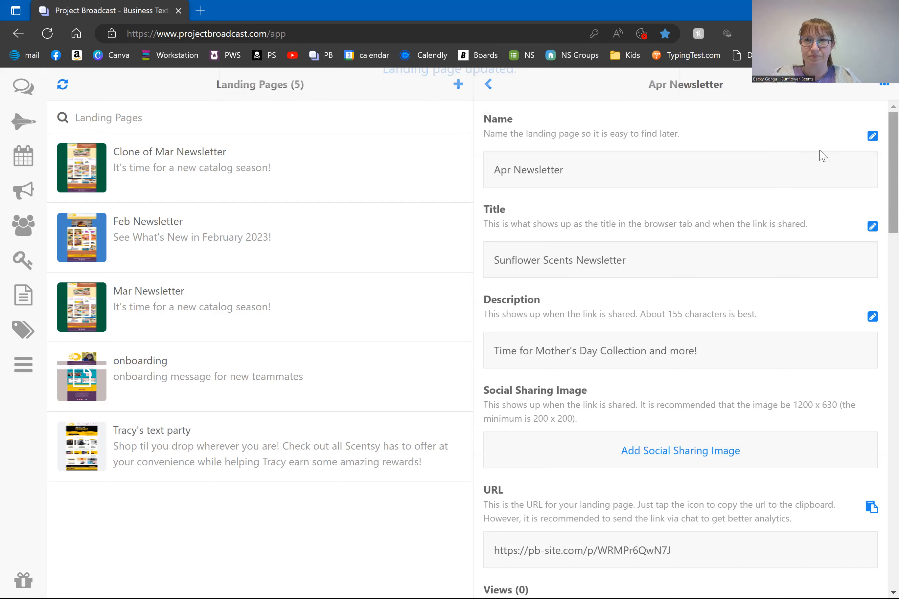
Look over the Apr Newsletter's design preview and open the design for editing
scroll(879, 151, down, 7)
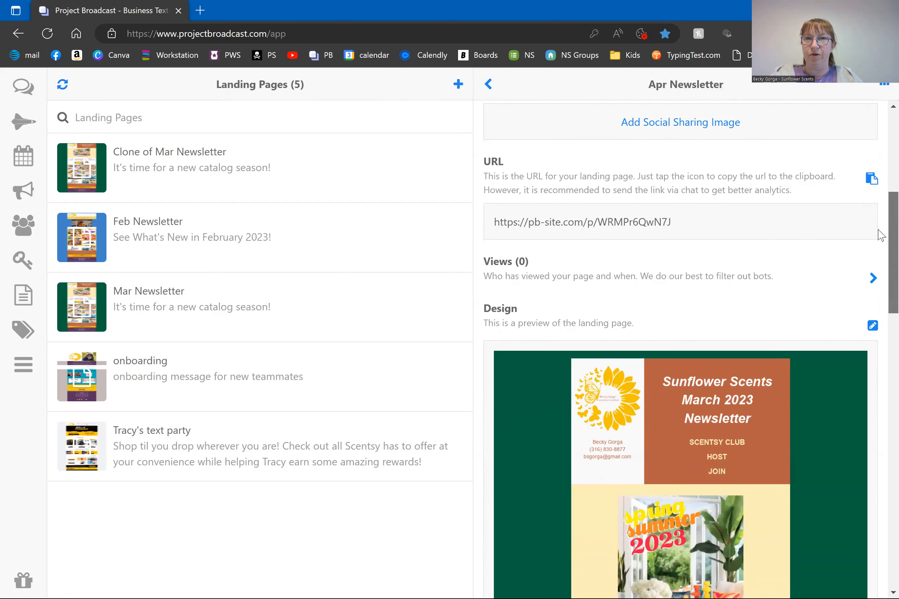
scroll(879, 234, down, 1)
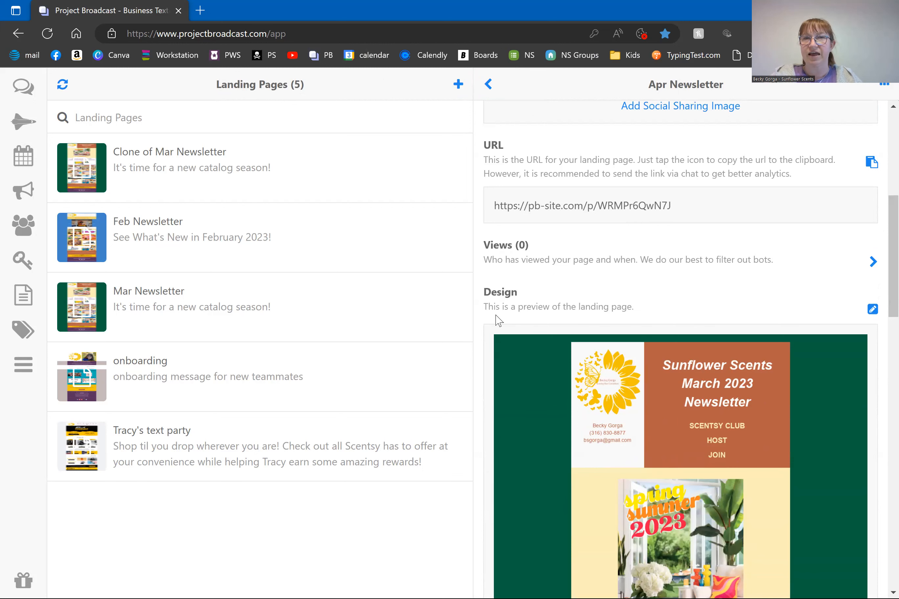
scroll(876, 270, down, 5)
scroll(881, 308, down, 4)
scroll(877, 278, up, 8)
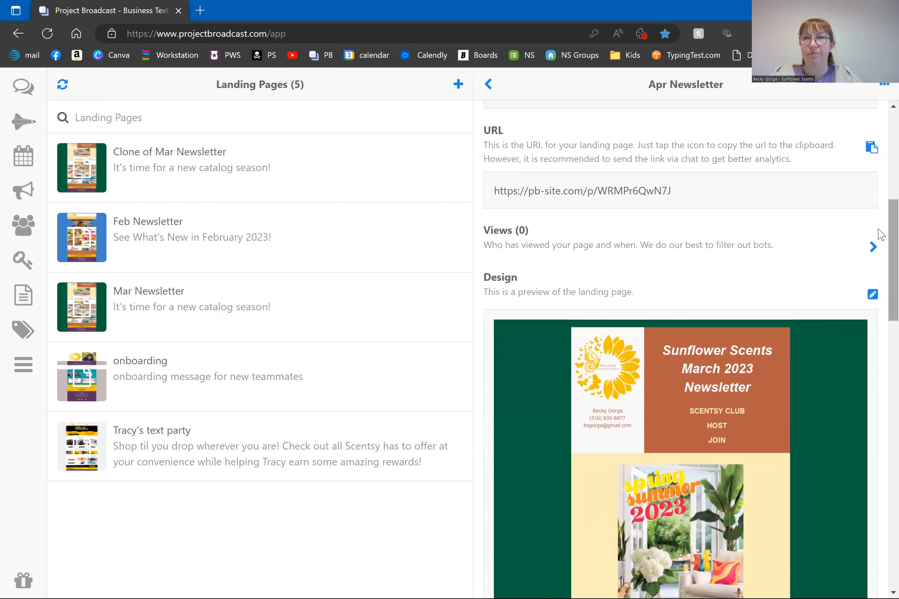
click(873, 295)
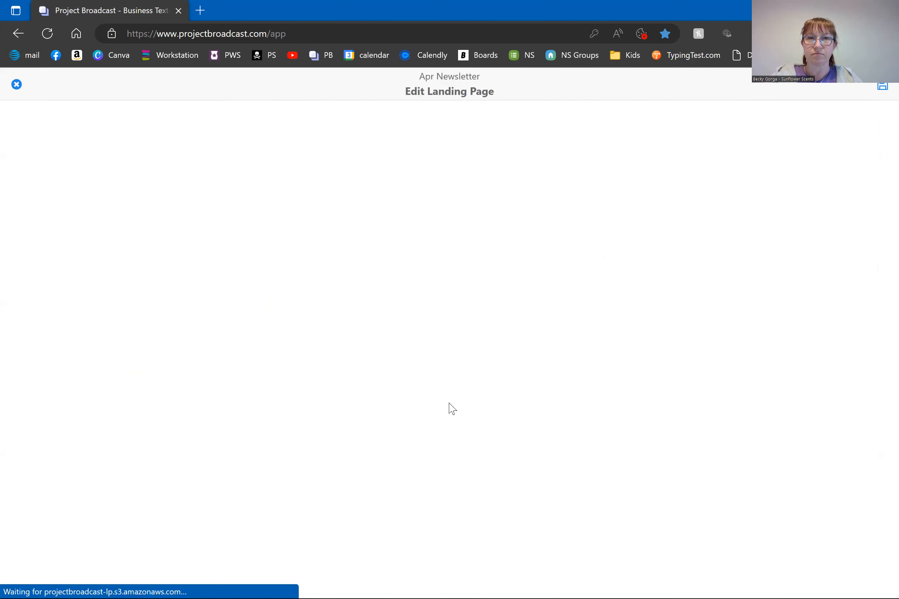
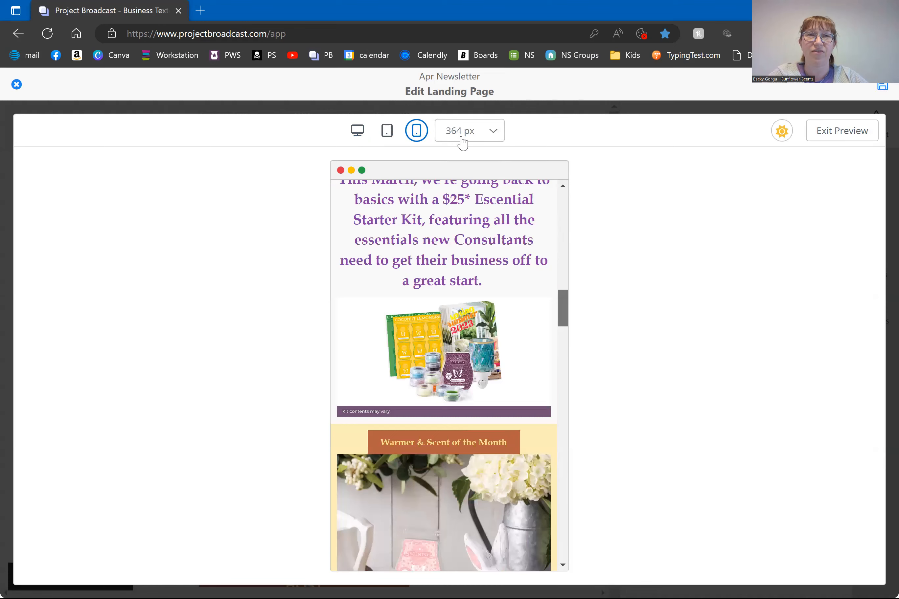
Check the newsletter preview in the tablet, desktop and mobile layouts and exit the preview
click(383, 132)
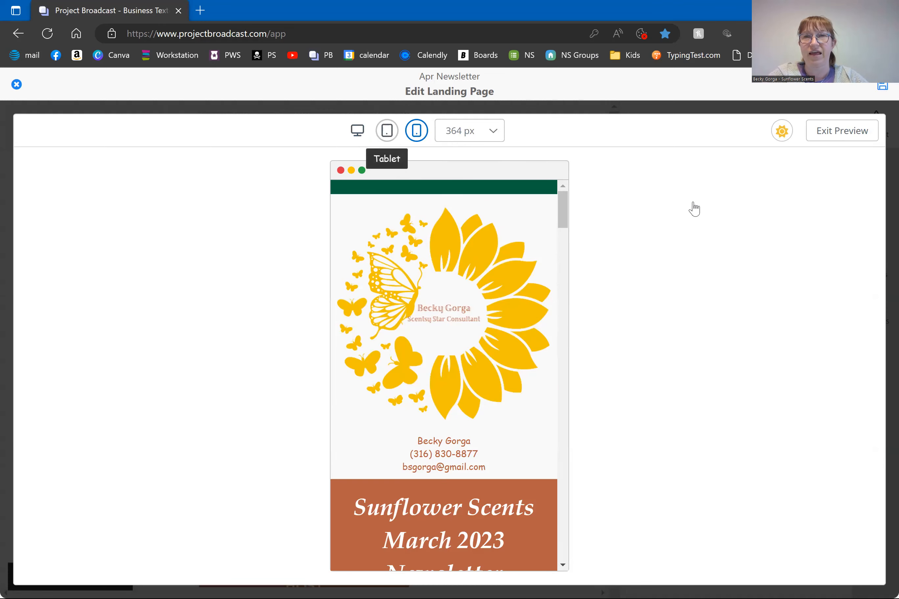
drag(695, 208, 688, 287)
click(362, 129)
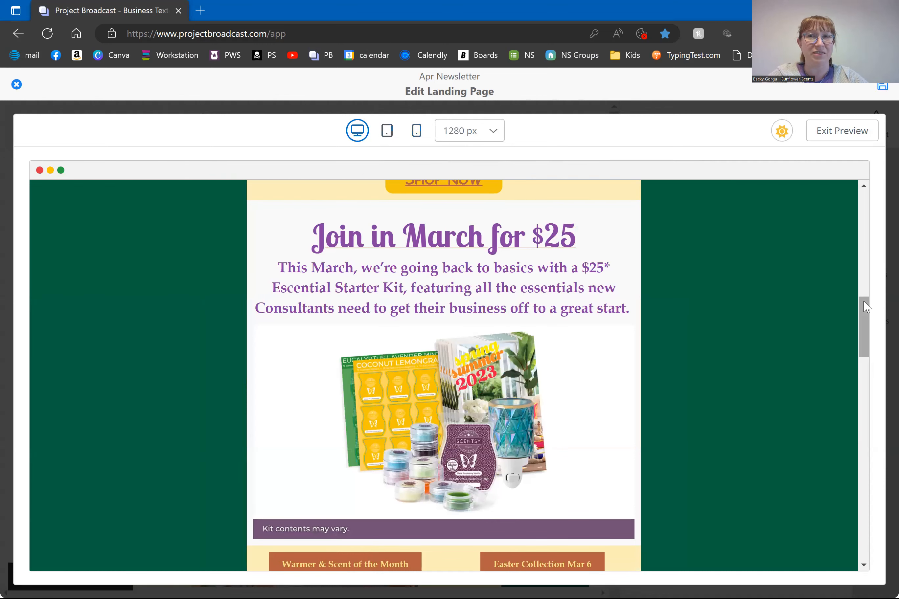
drag(863, 329, 860, 262)
scroll(862, 338, down, 6)
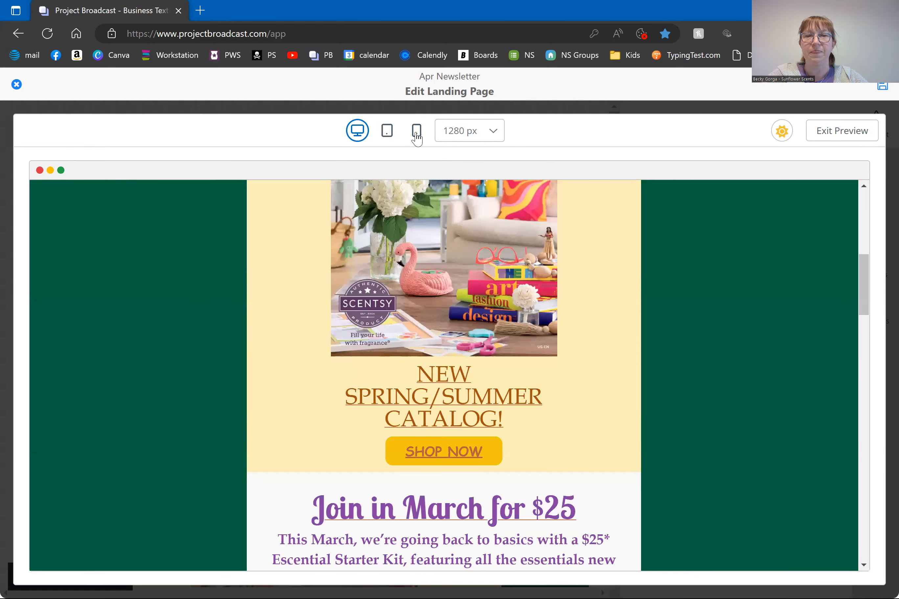
click(416, 133)
drag(563, 254, 563, 334)
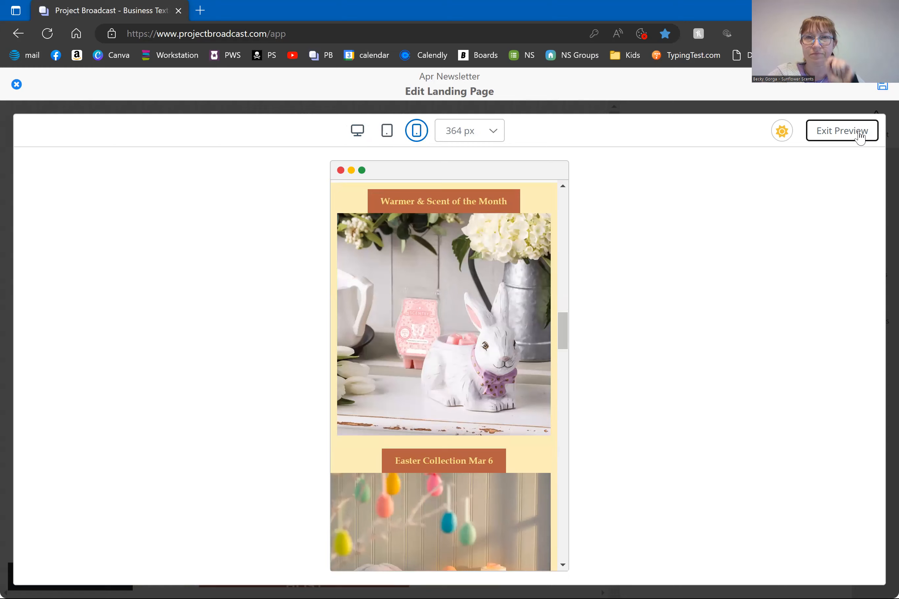
click(859, 137)
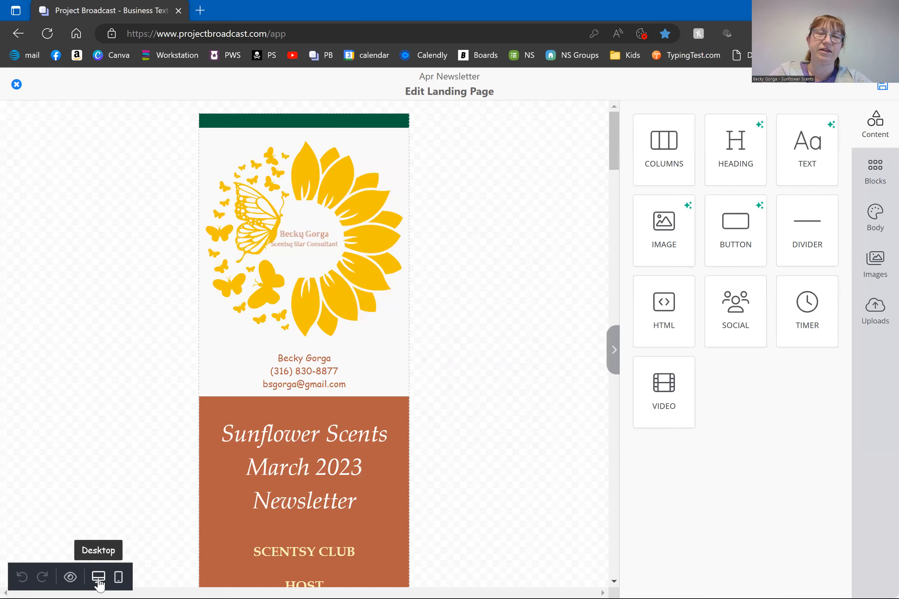
Switch the editing canvas to the desktop layout and set the page body's background color to dark purple, hex 300061
click(99, 577)
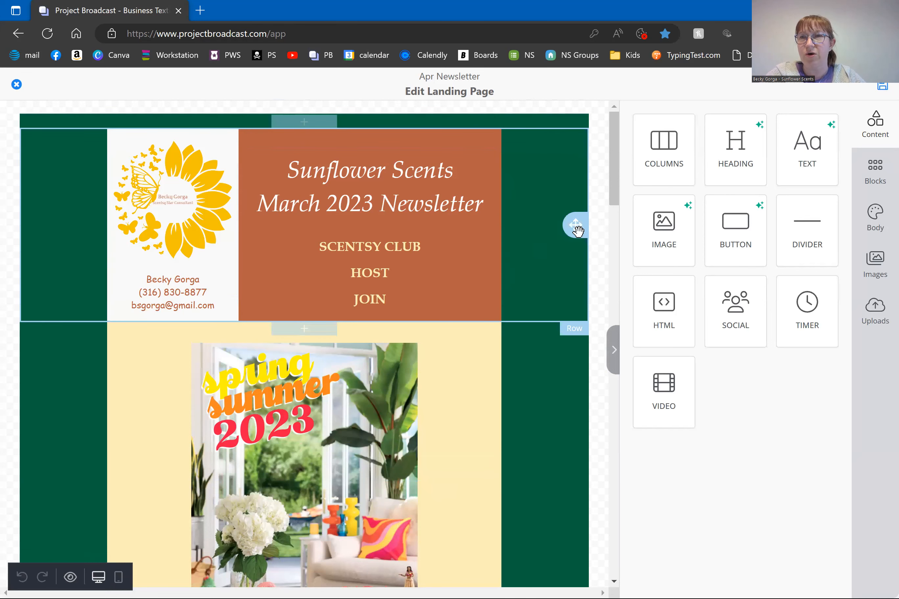
click(878, 224)
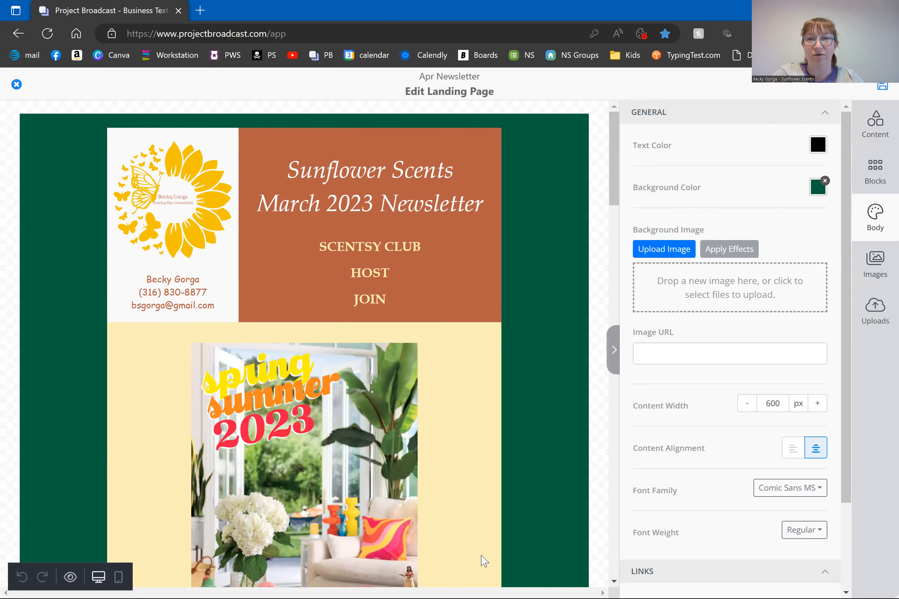
drag(844, 397, 829, 459)
scroll(853, 390, up, 2)
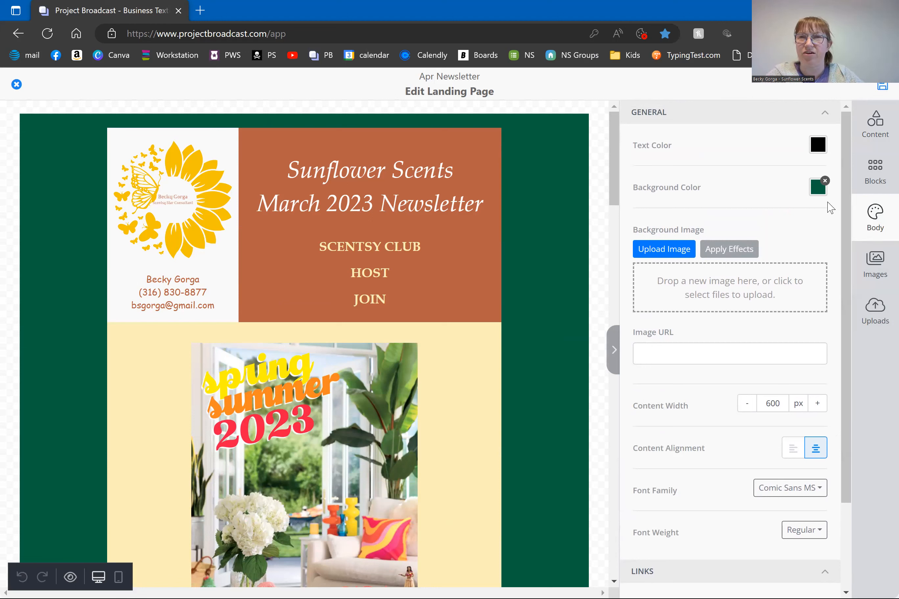
click(816, 189)
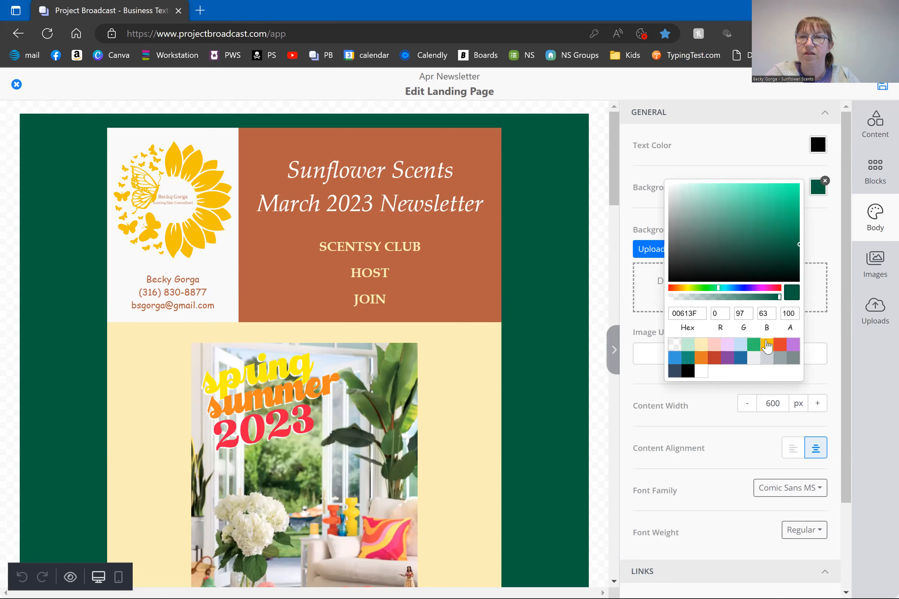
click(720, 288)
click(761, 288)
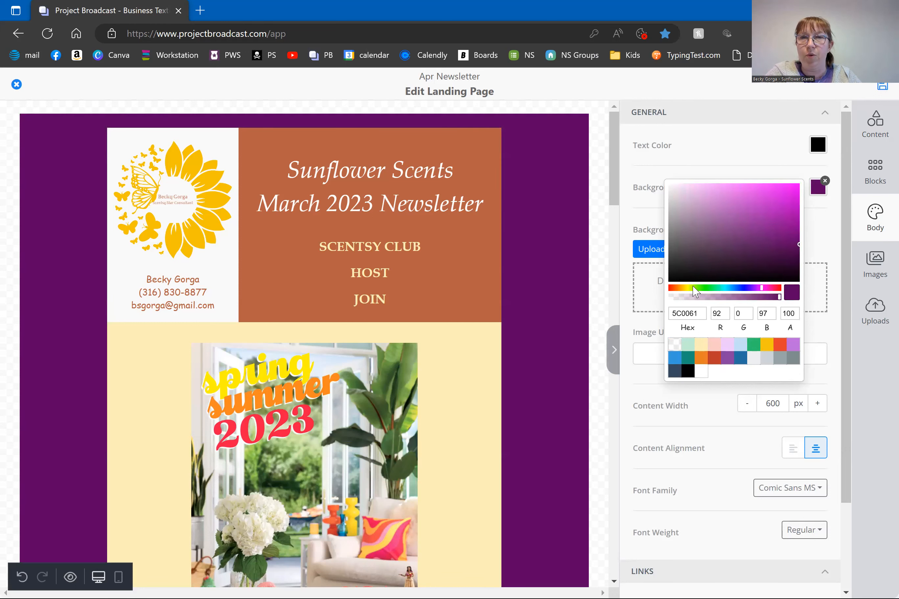
click(753, 288)
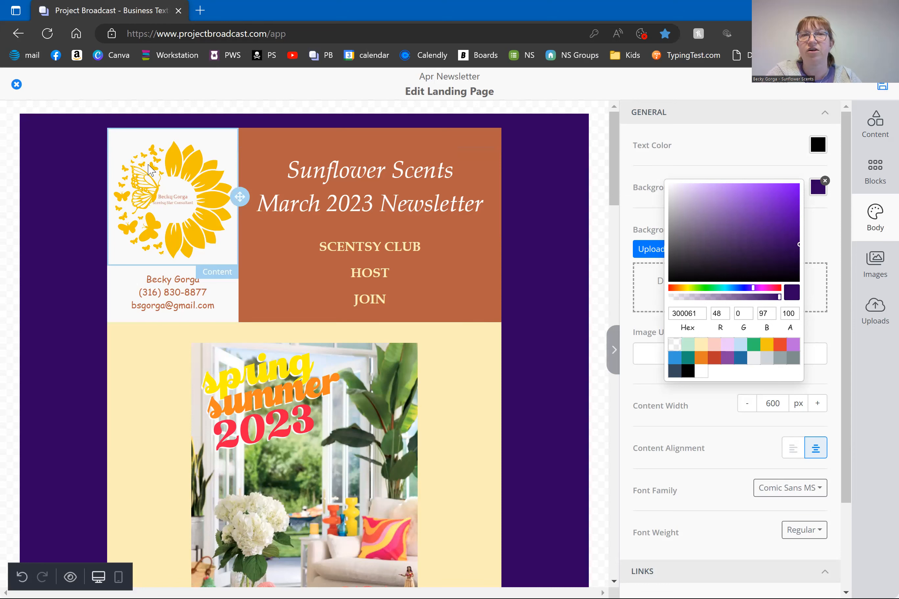
Switch to Canva in a new browser tab and open the recent untitled Instagram Post design with the white shape on purple
click(200, 10)
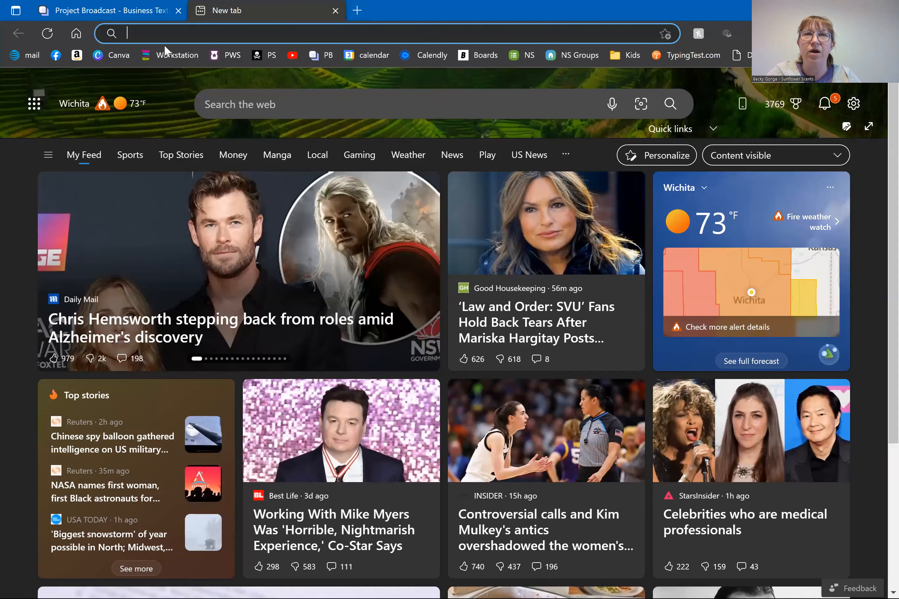
click(111, 58)
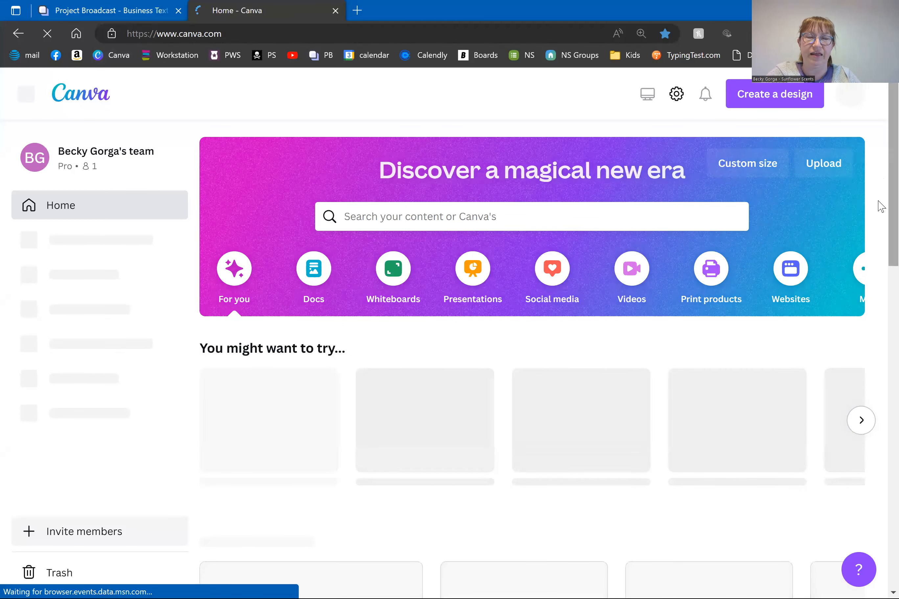
scroll(881, 207, down, 4)
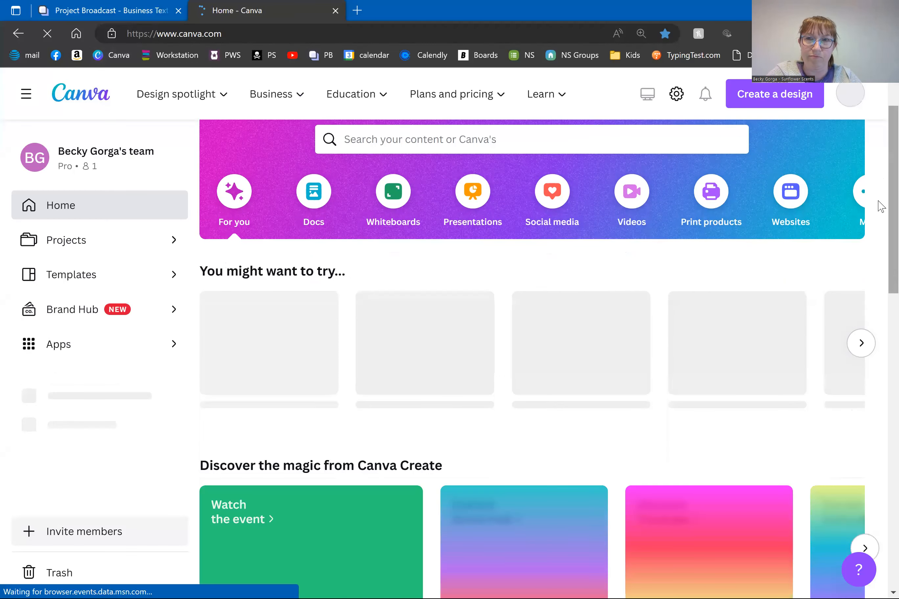
scroll(356, 378, down, 8)
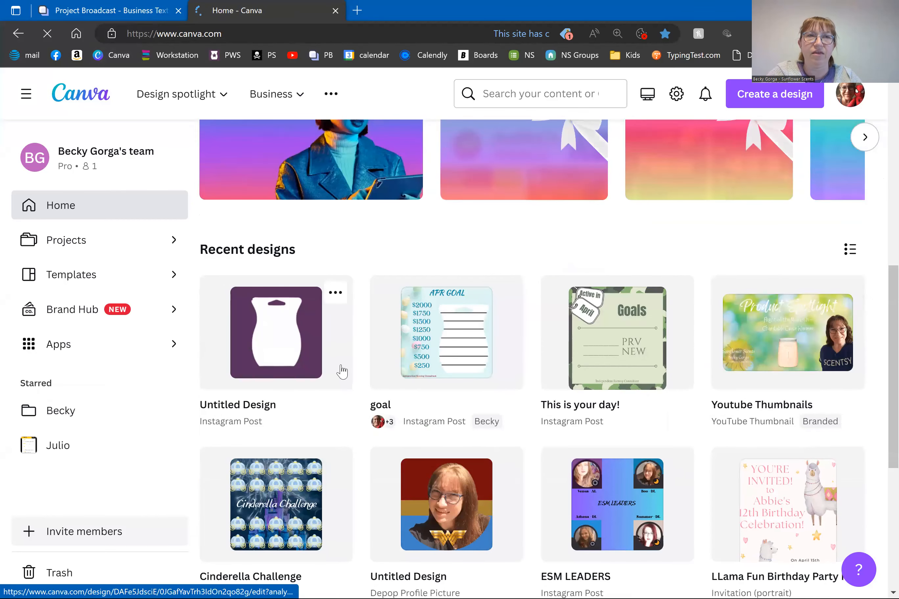
click(277, 339)
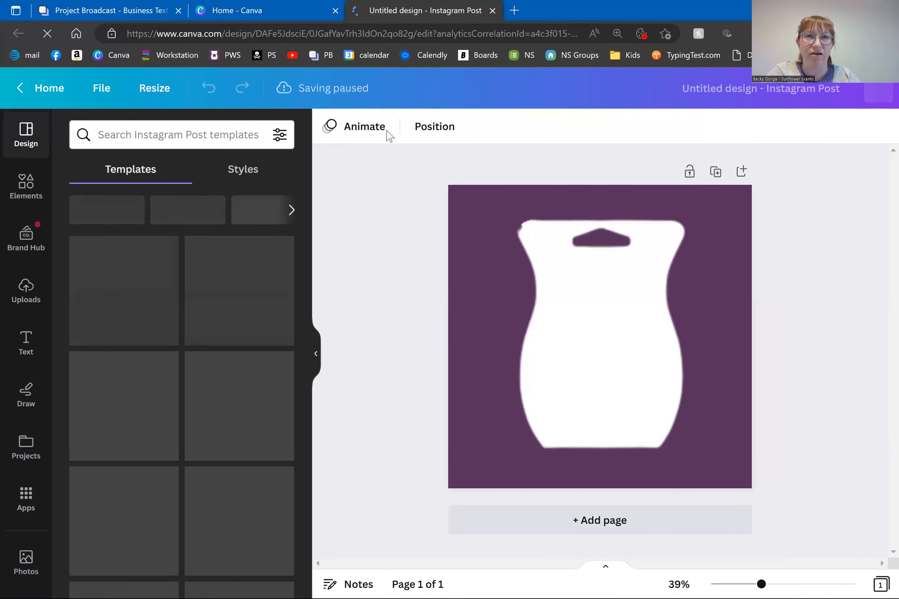
Set the design page's background to the brand golden yellow and open the custom color picker to show its hex code
click(461, 229)
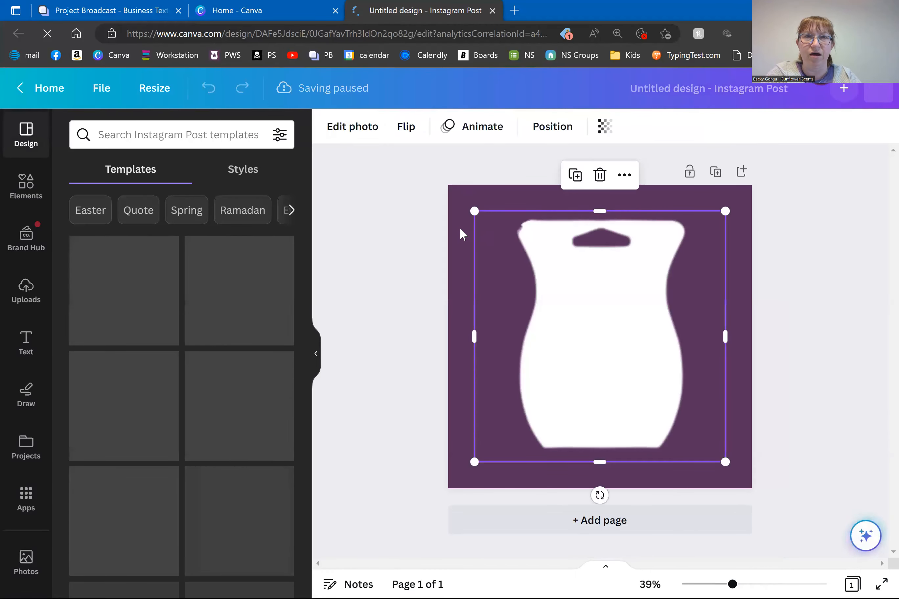
click(459, 227)
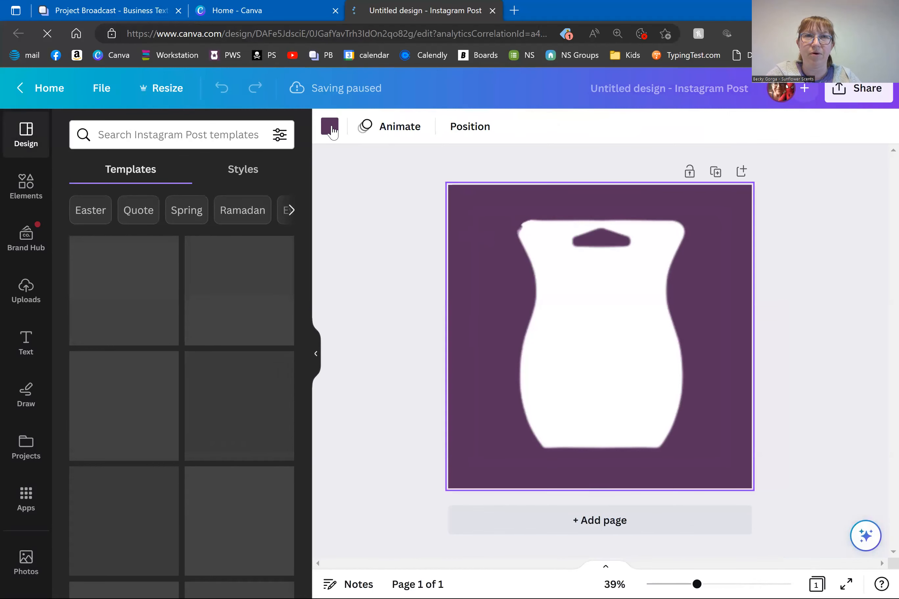
click(331, 128)
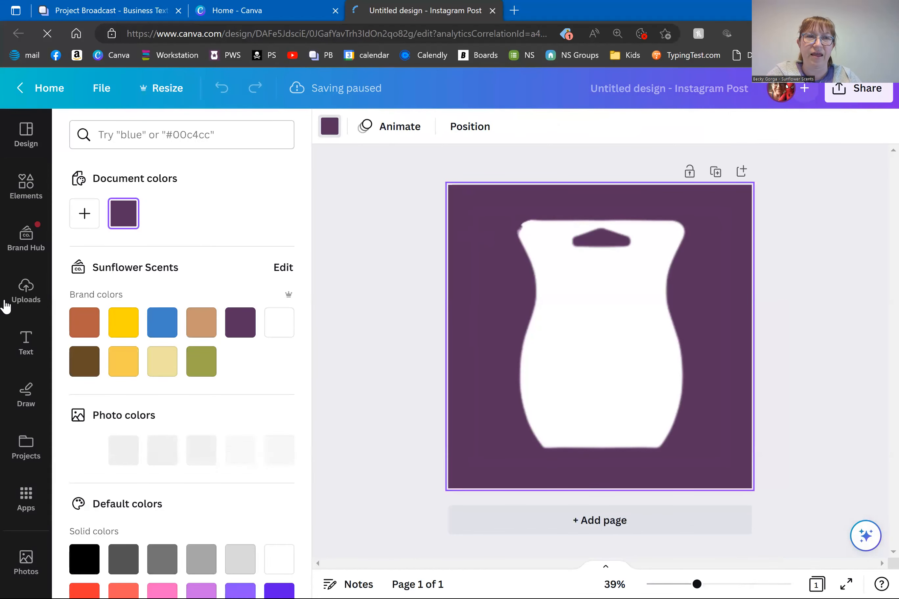
click(134, 370)
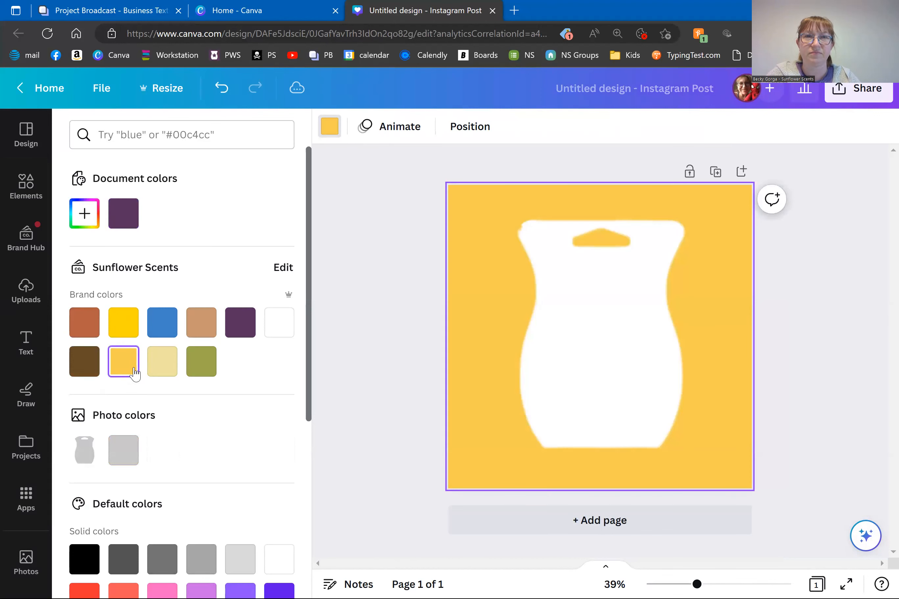
click(88, 223)
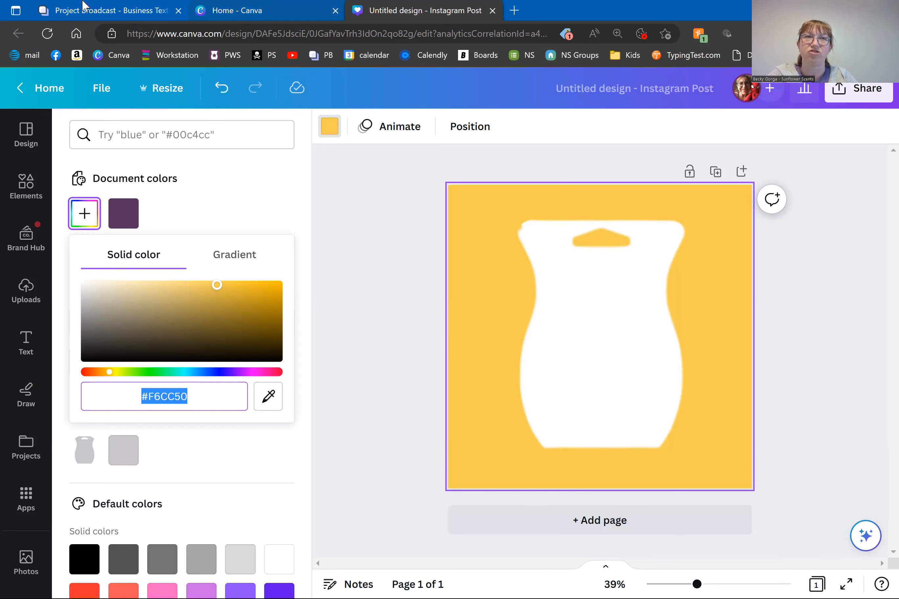
Switch back to Project Broadcast and set the body's background color to the light blue preset, deepened slightly to about hex A5D2F0
click(111, 10)
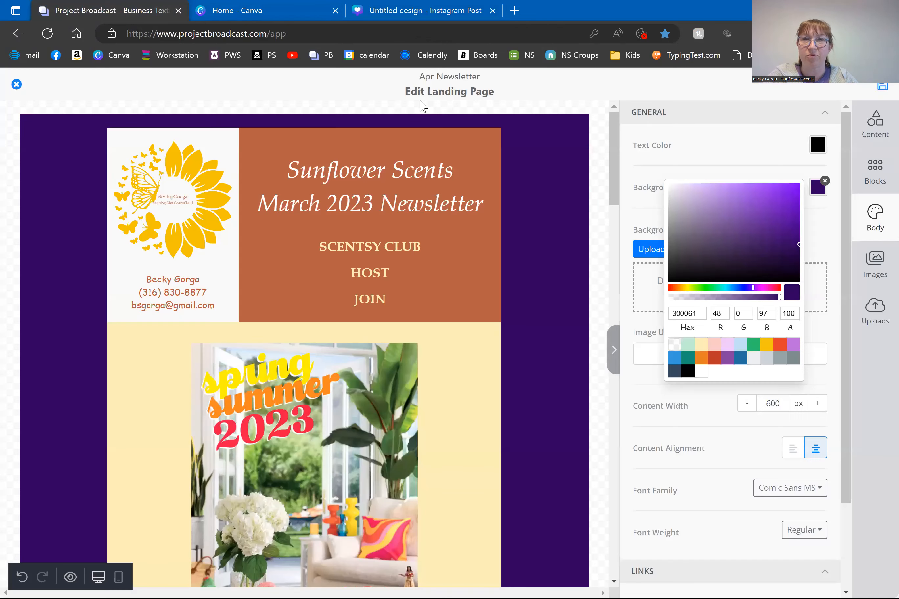
click(739, 346)
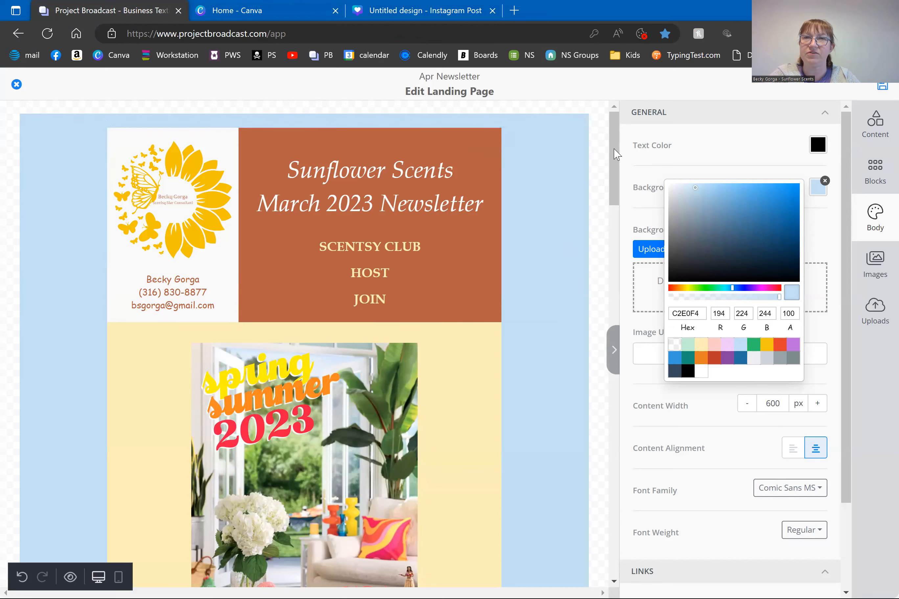
click(698, 185)
drag(699, 186, 706, 196)
click(708, 190)
click(709, 187)
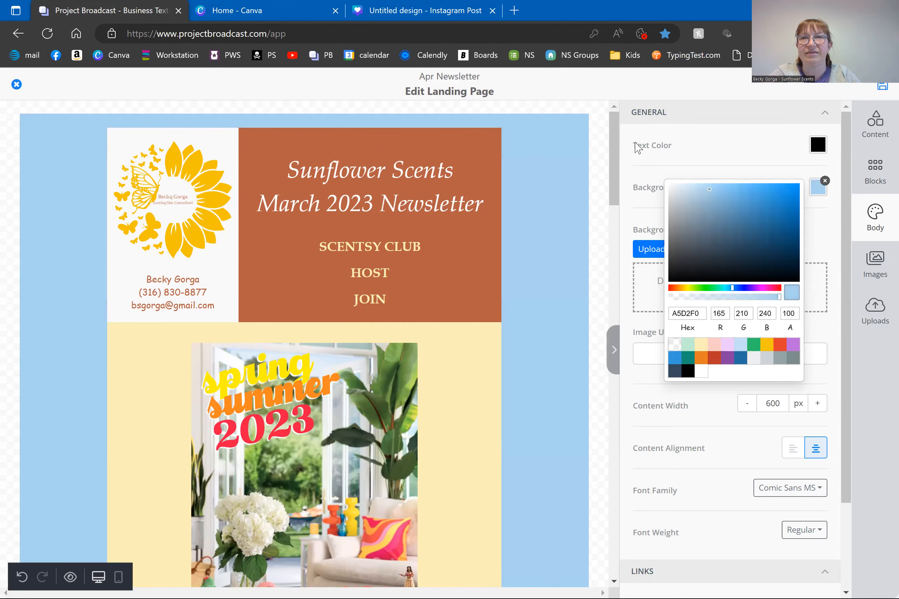
click(784, 170)
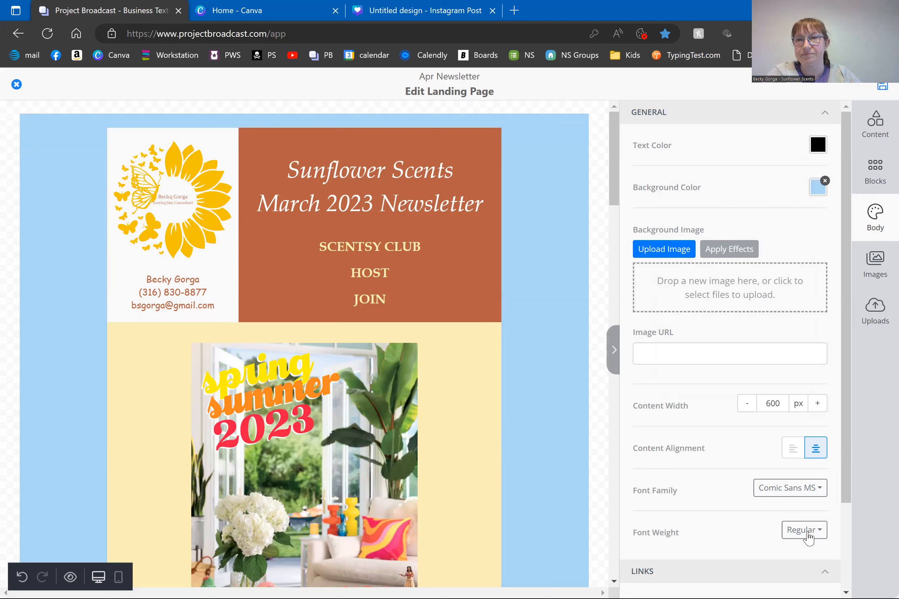
Try Book Antiqua as the page body's font family and set it back to Comic Sans MS
drag(846, 473, 843, 556)
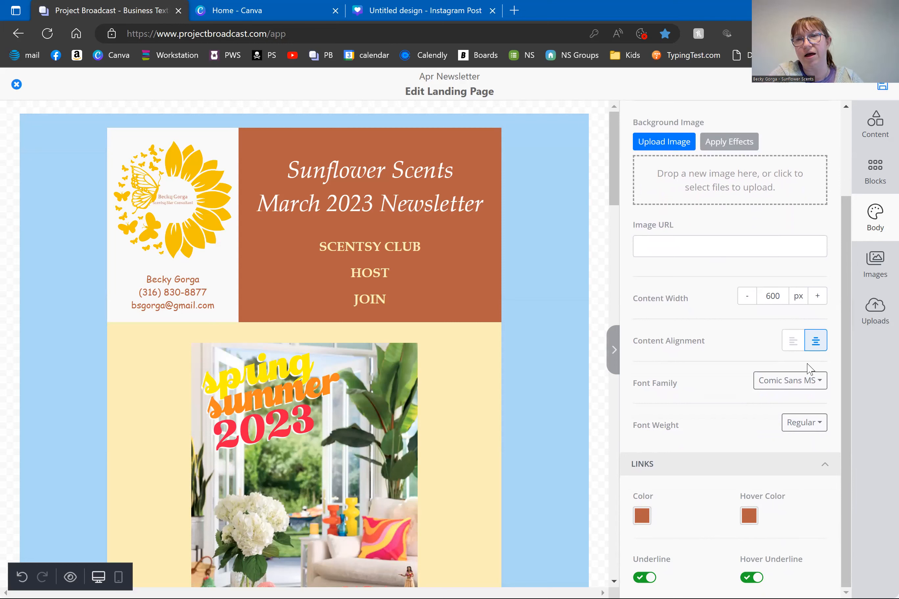
click(780, 385)
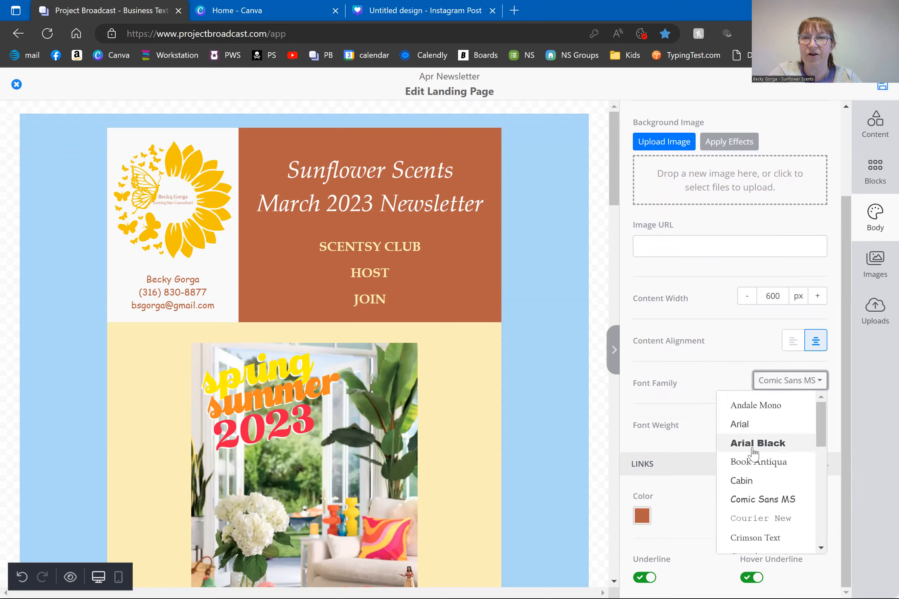
click(768, 468)
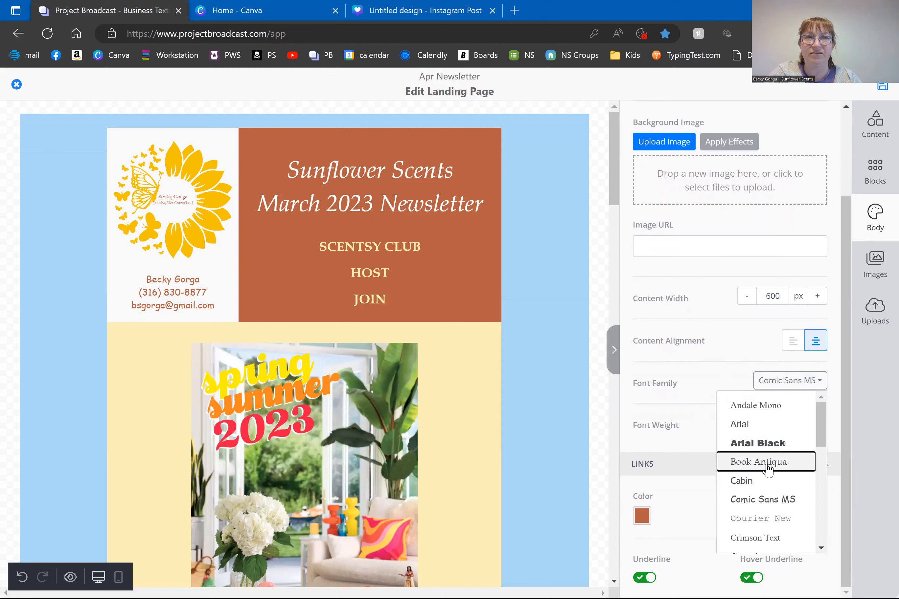
click(767, 468)
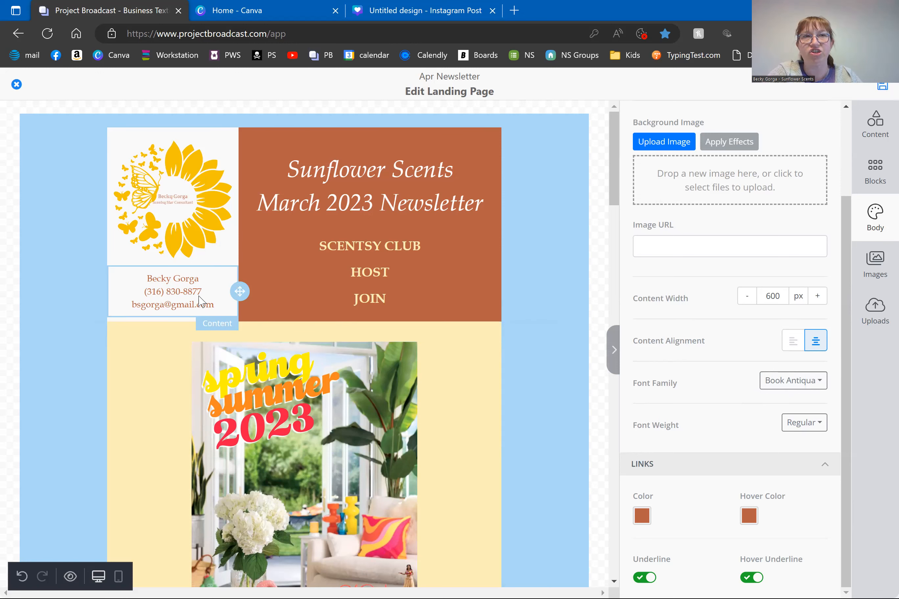
click(793, 380)
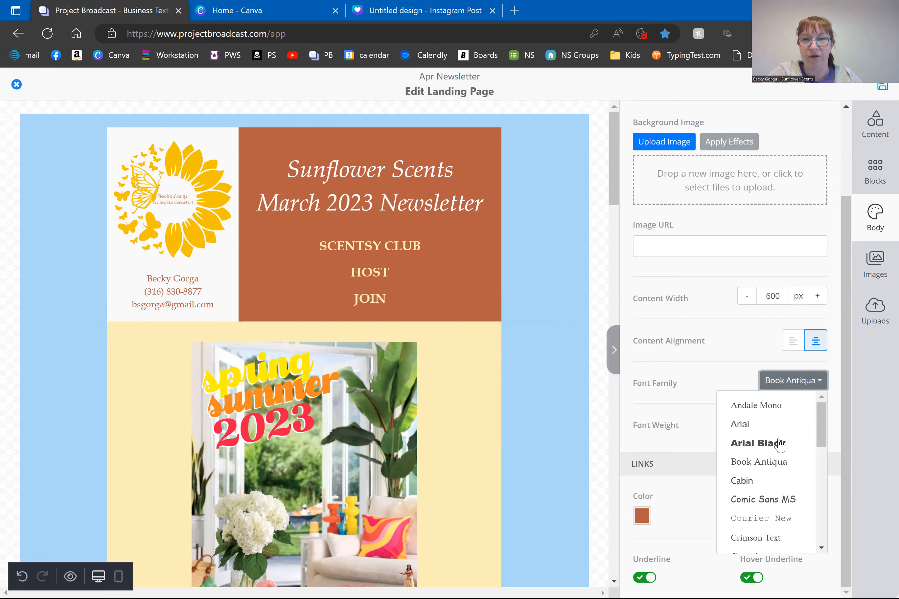
click(768, 500)
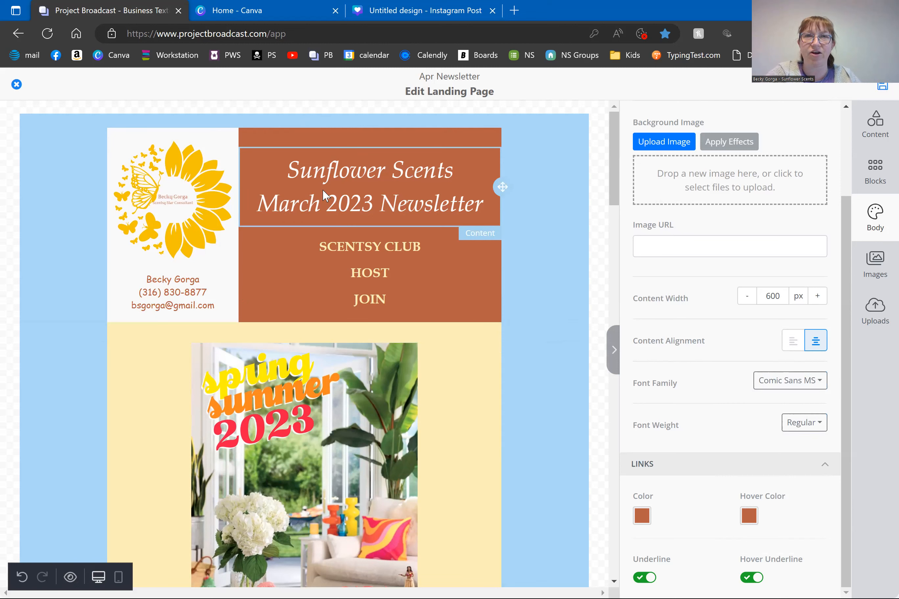
Replace the word "March" in the header's title with "April" and deselect the heading
click(308, 204)
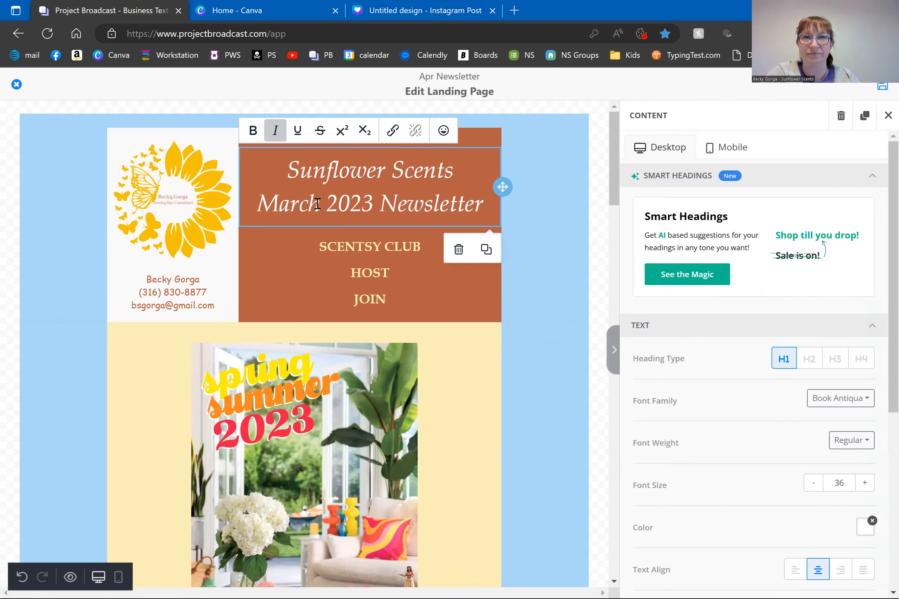
drag(319, 205, 267, 211)
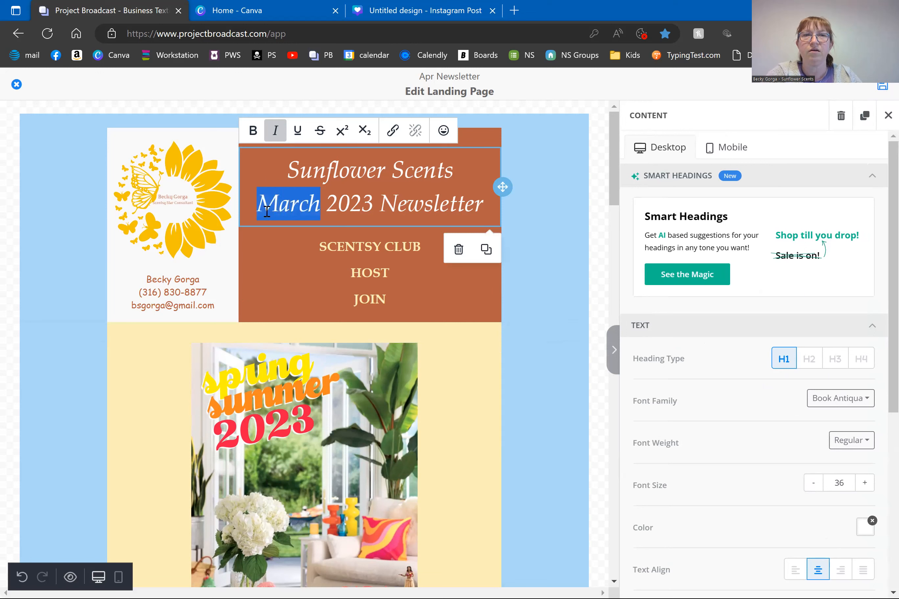
text(April)
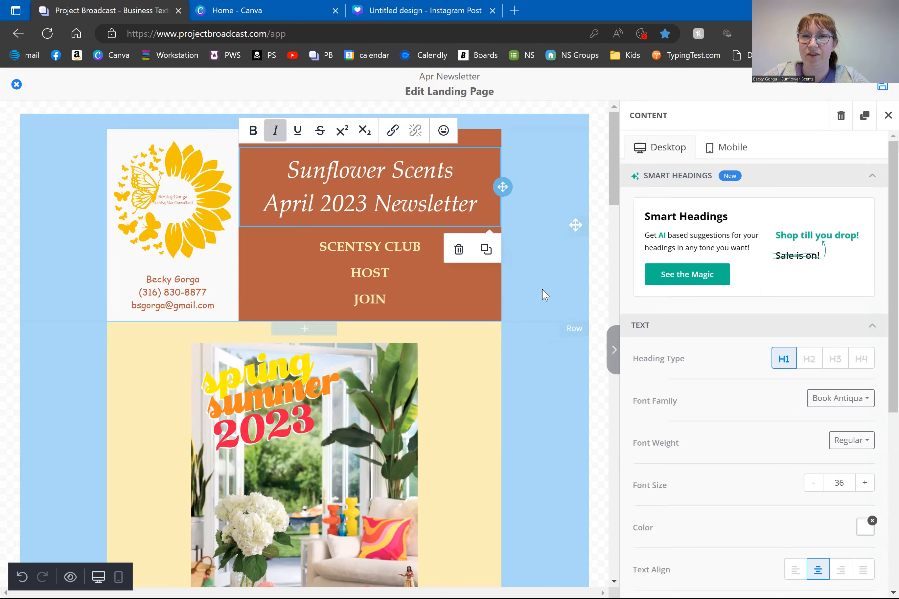
click(606, 300)
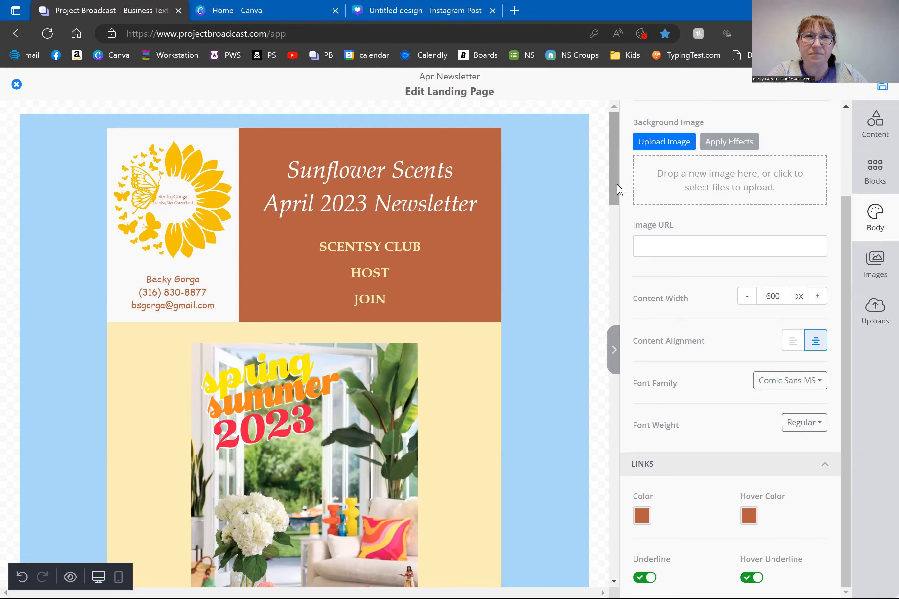
Look through the catalog, join offer and monthly product sections of the newsletter for content that needs updating
scroll(618, 197, down, 5)
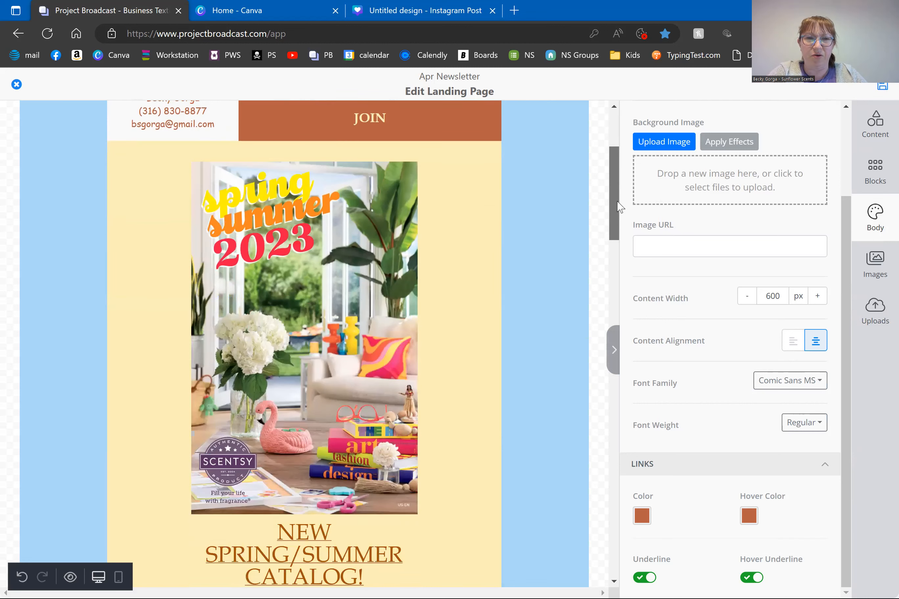
scroll(617, 201, down, 2)
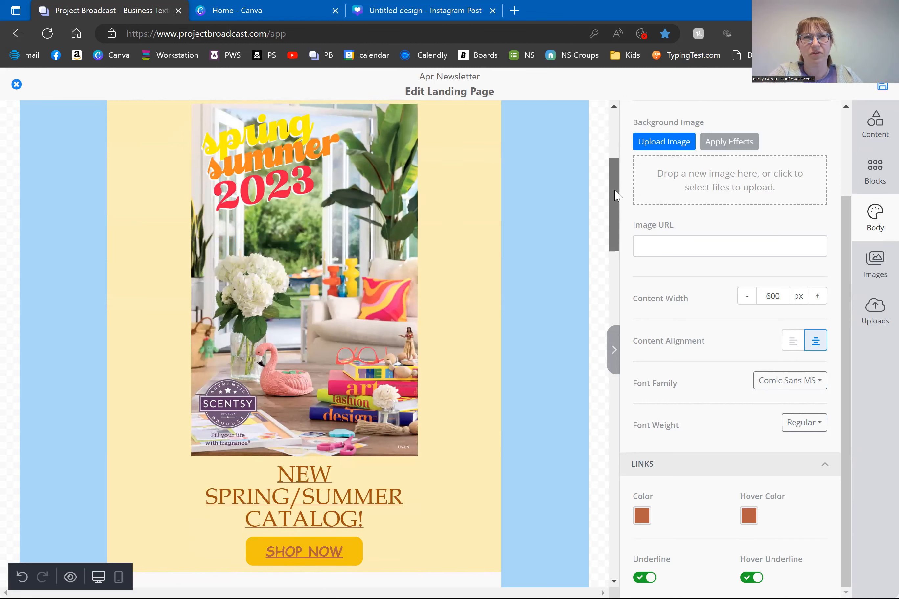
scroll(614, 213, up, 2)
scroll(615, 221, down, 2)
scroll(617, 221, down, 3)
scroll(615, 215, up, 2)
scroll(612, 212, up, 3)
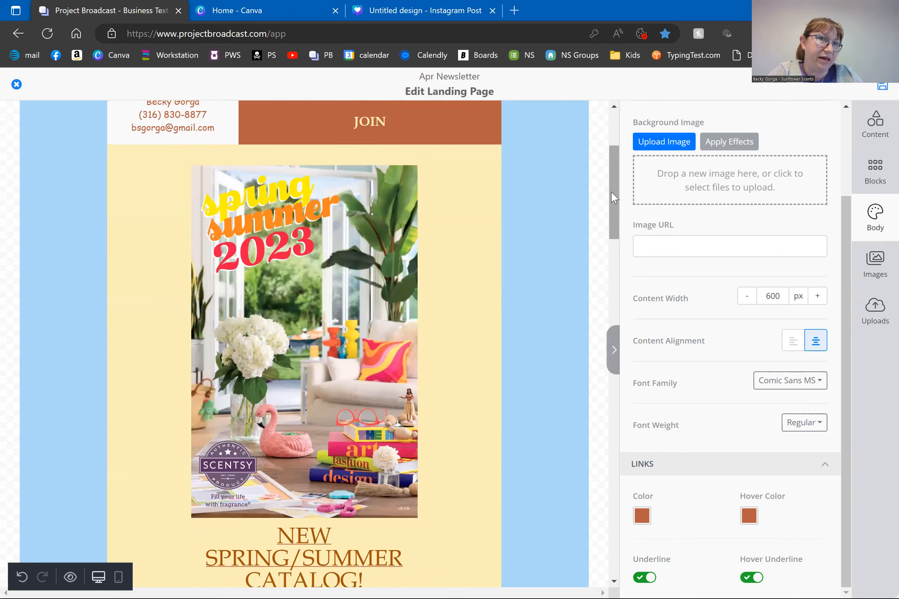
scroll(614, 205, down, 2)
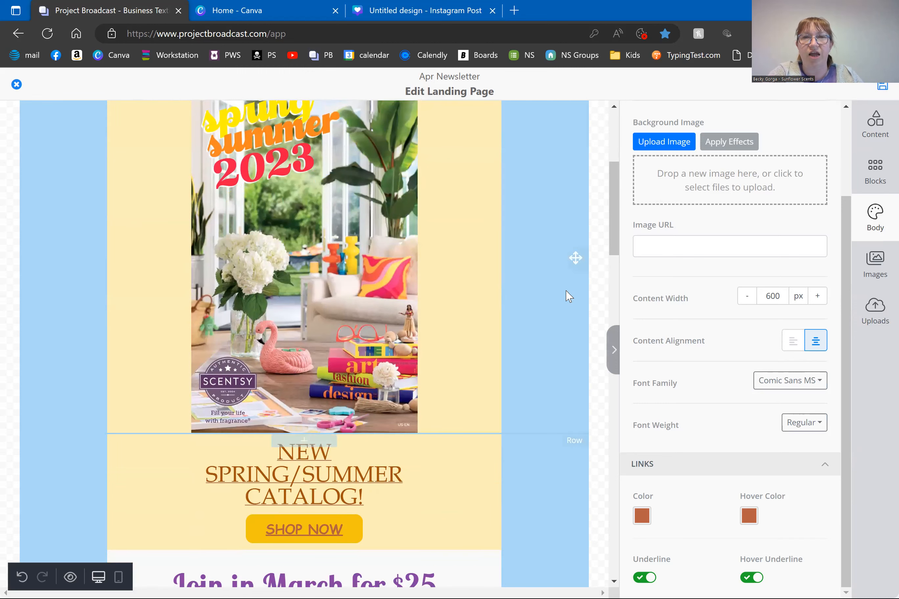
drag(616, 233, 602, 298)
scroll(602, 298, down, 1)
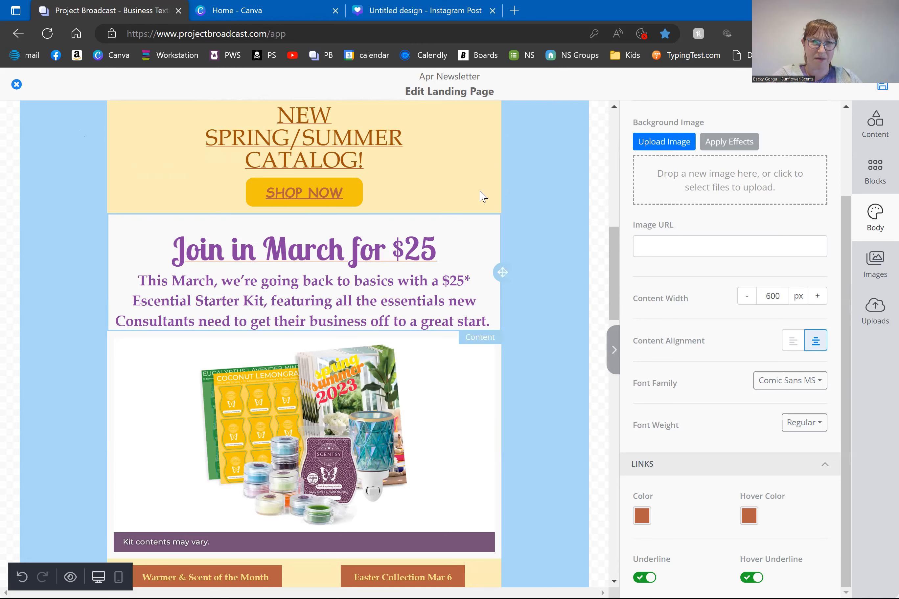
drag(617, 248, 614, 324)
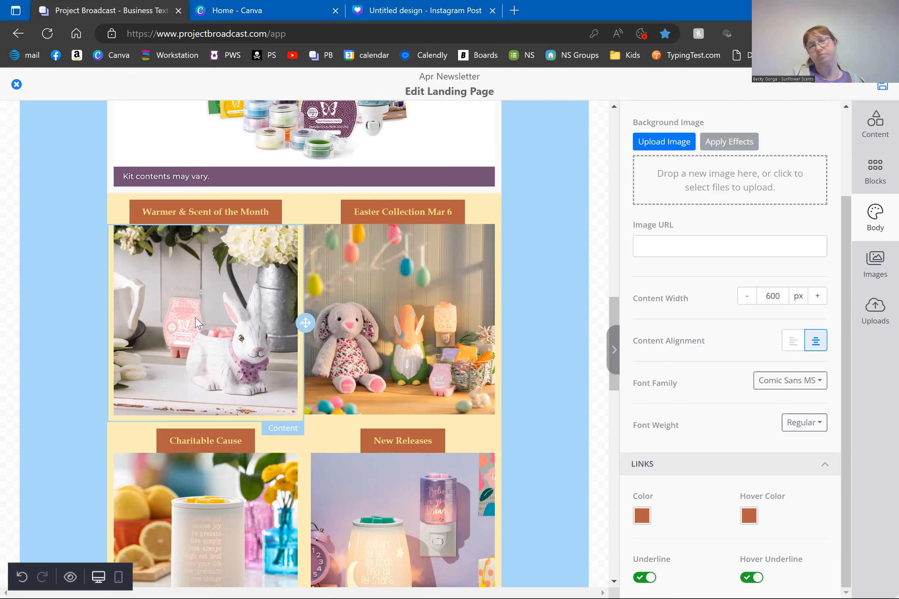
Replace the Warmer & Scent of the Month image with the file "april wsotm" from the Desktop's PB training folder
click(218, 324)
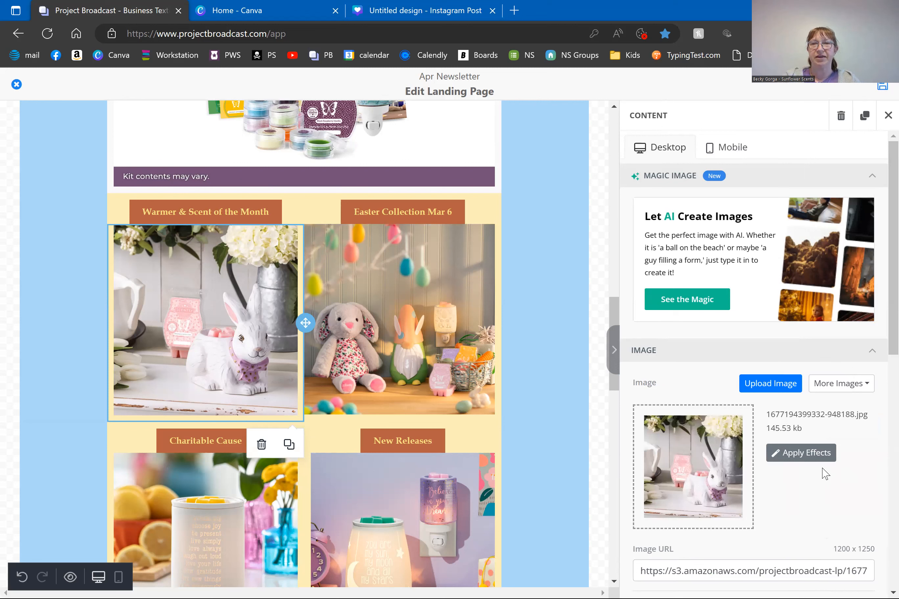
scroll(877, 336, down, 2)
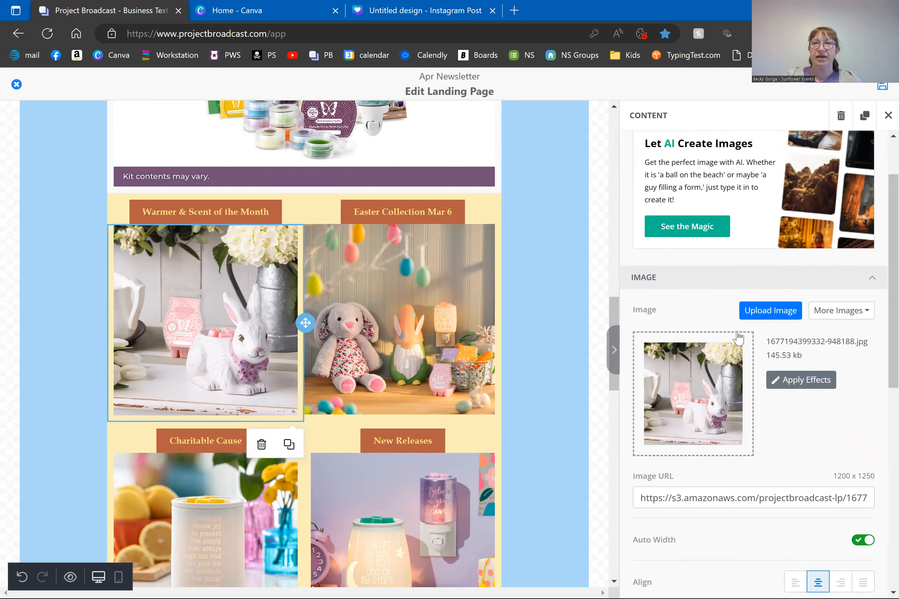
click(776, 315)
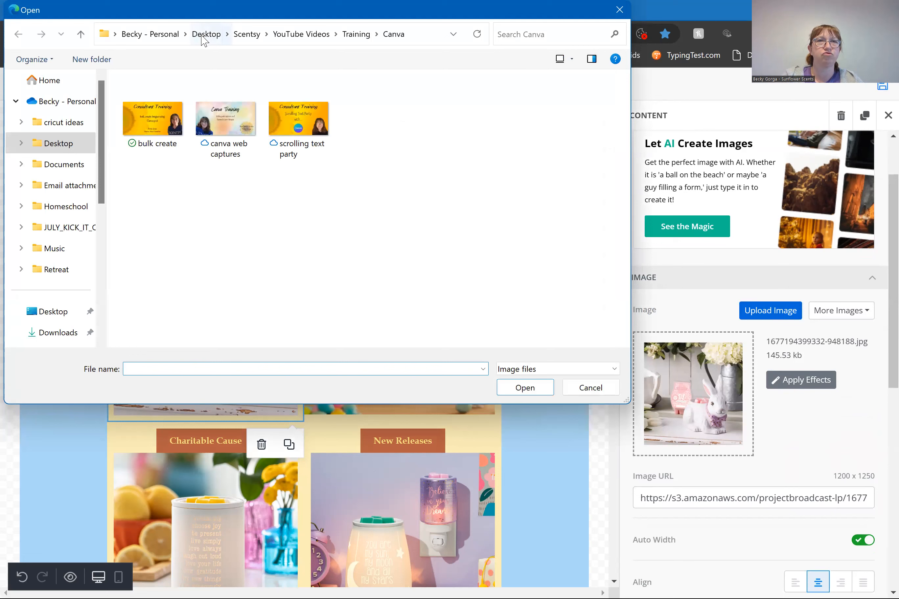
click(204, 35)
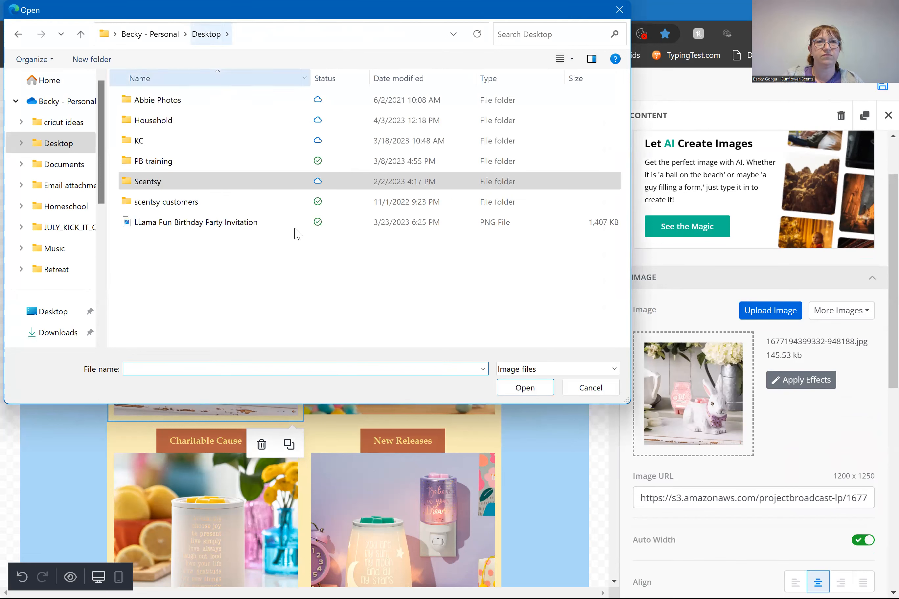
double_click(170, 165)
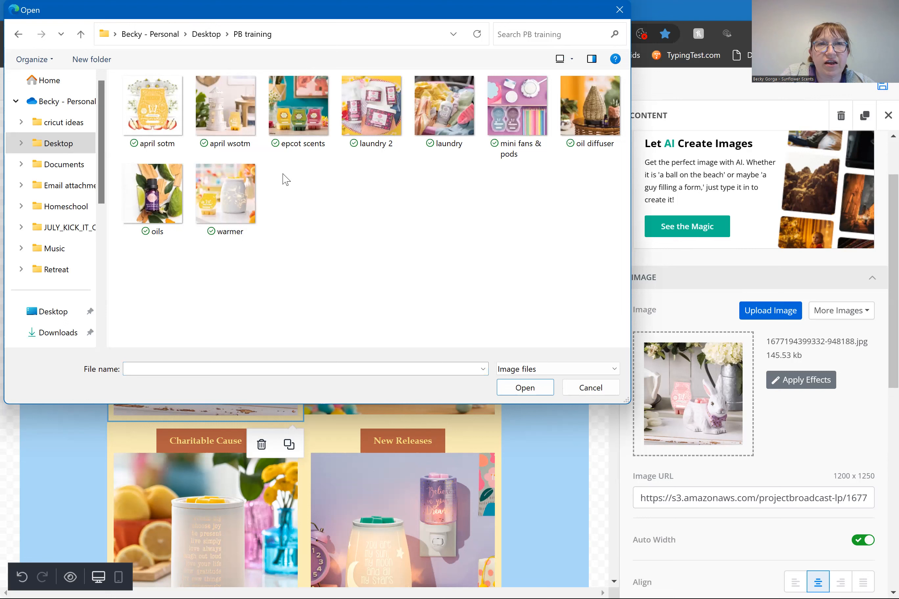
click(223, 107)
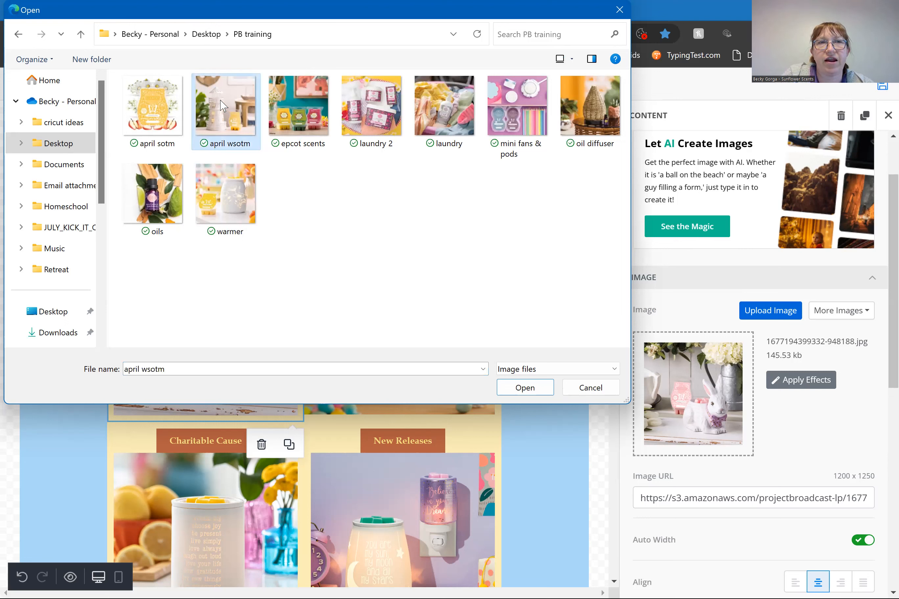
click(541, 394)
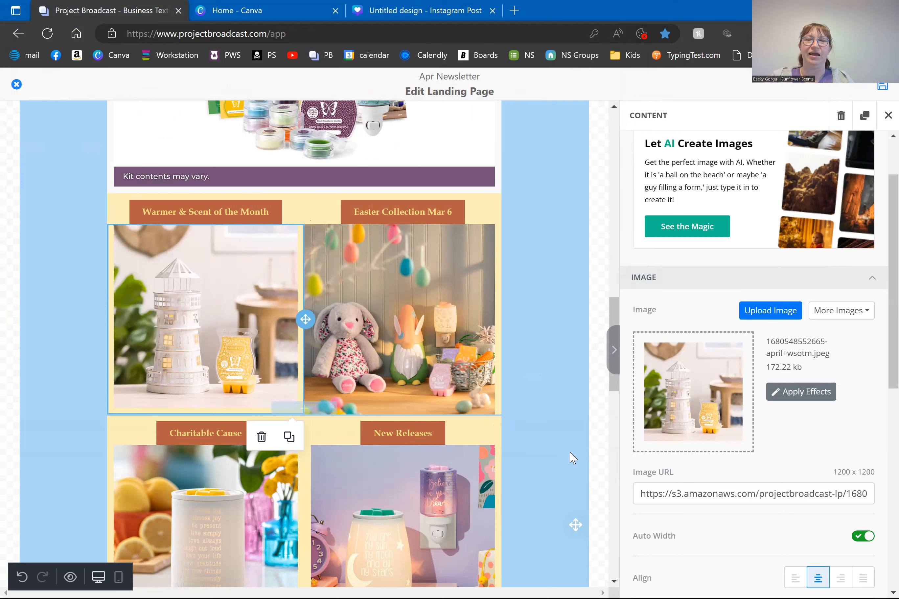
Resize the Warmer & Scent of the Month image with unlocked proportions to a height of 1220 and save it
scroll(878, 293, down, 1)
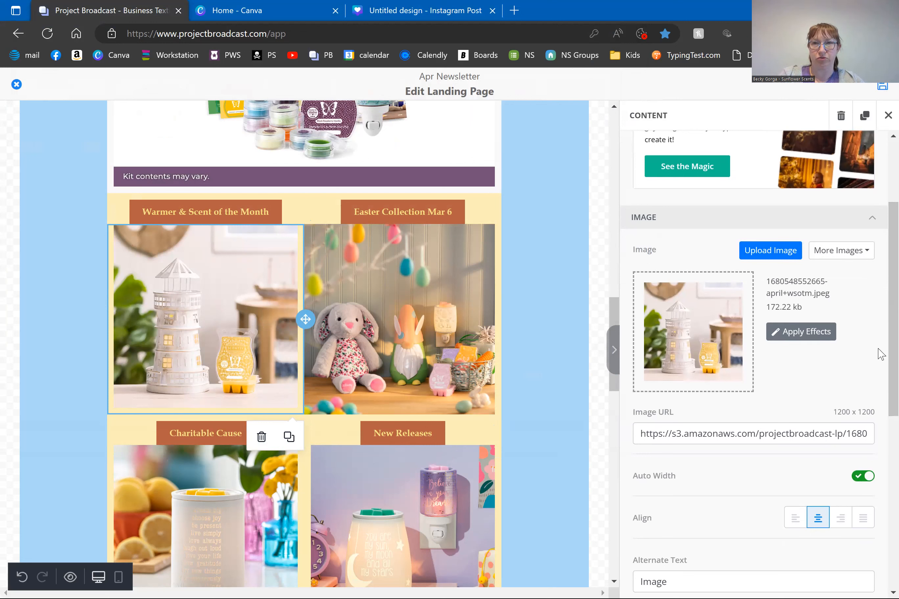
click(804, 343)
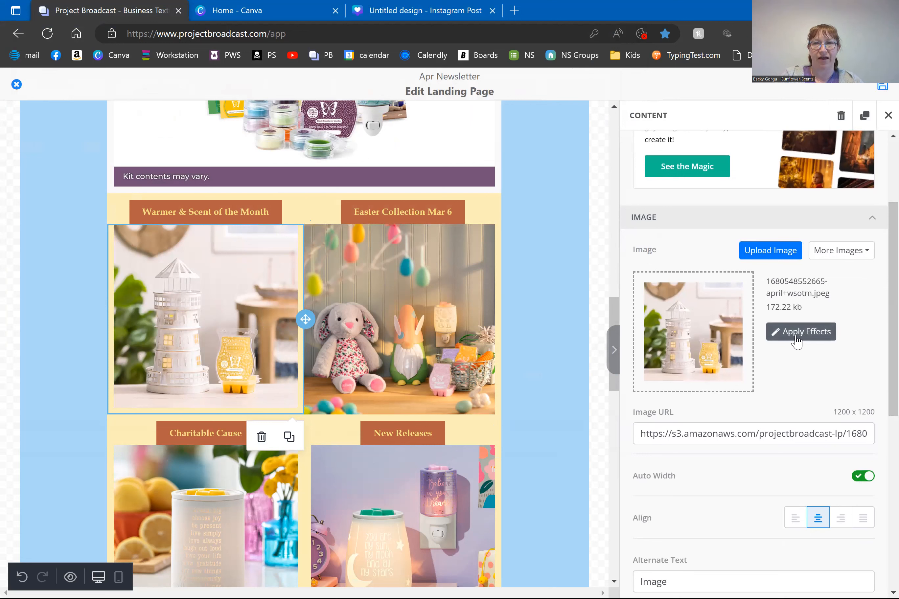
click(799, 342)
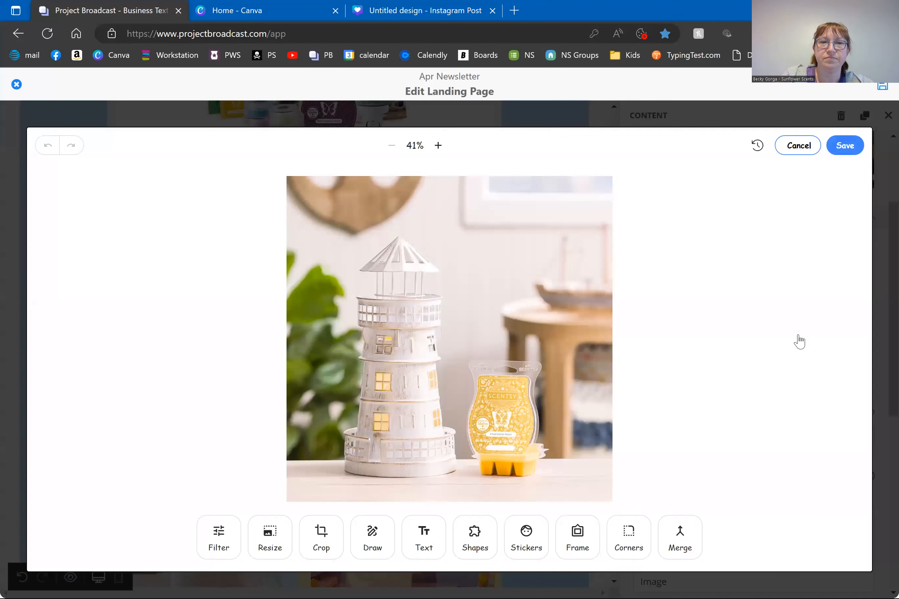
click(272, 546)
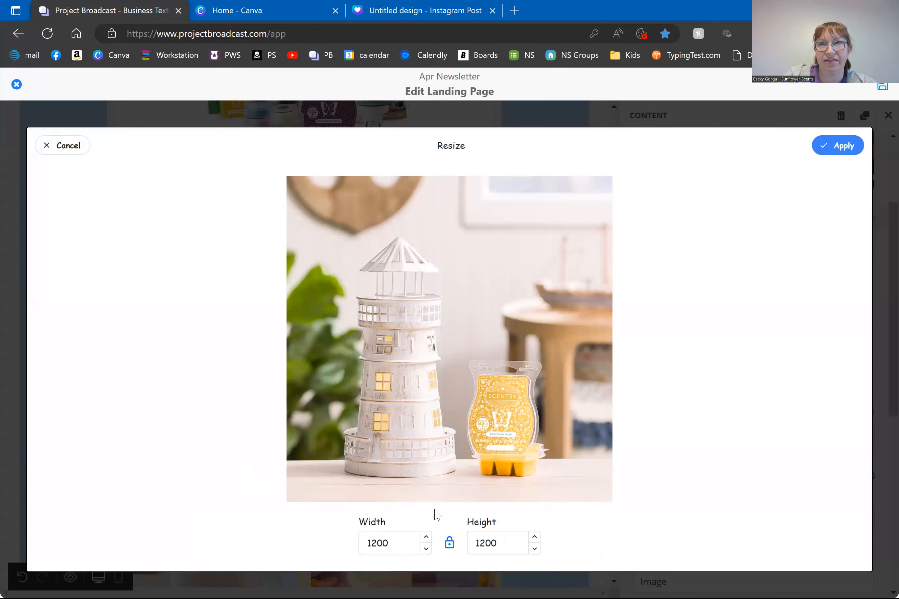
click(449, 544)
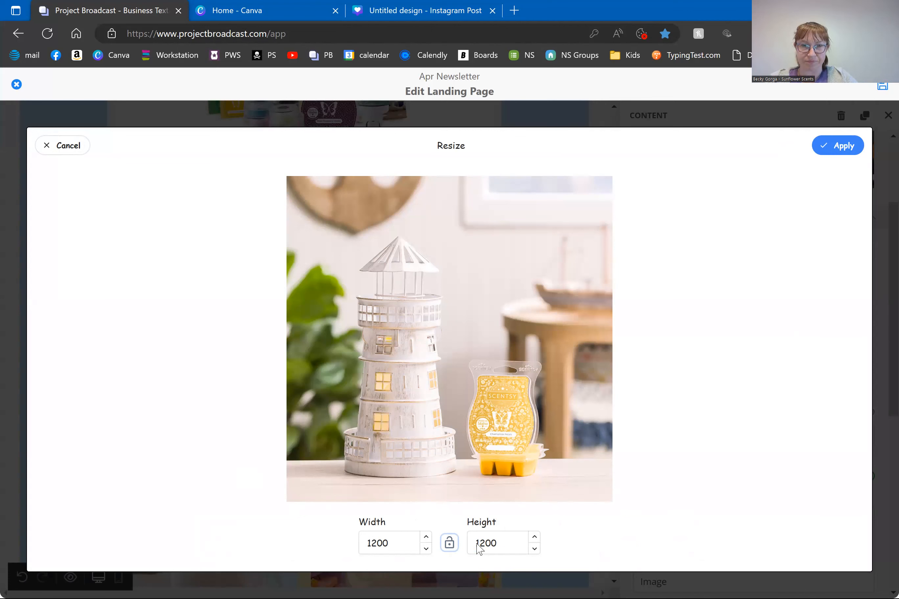
double_click(534, 538)
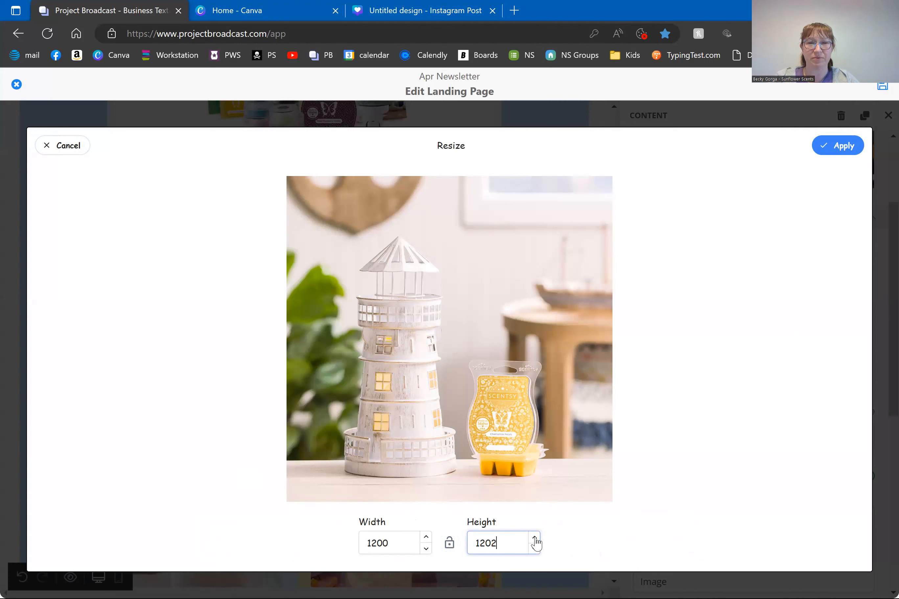
triple_click(534, 538)
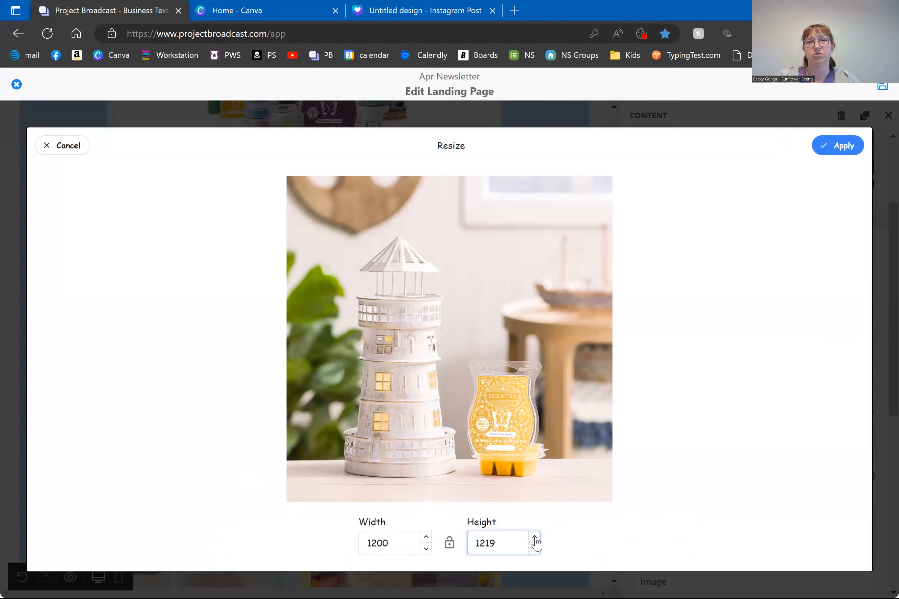
click(535, 538)
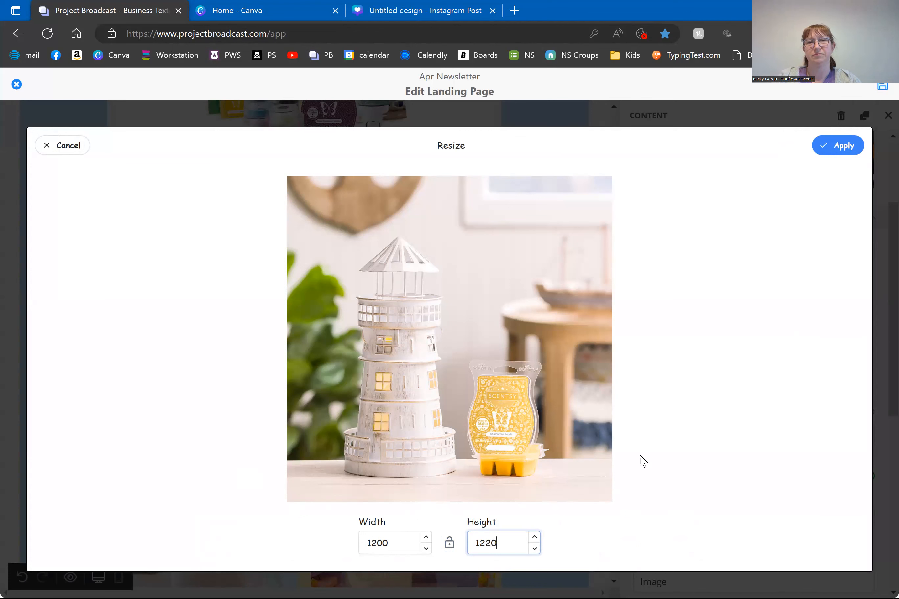
click(845, 146)
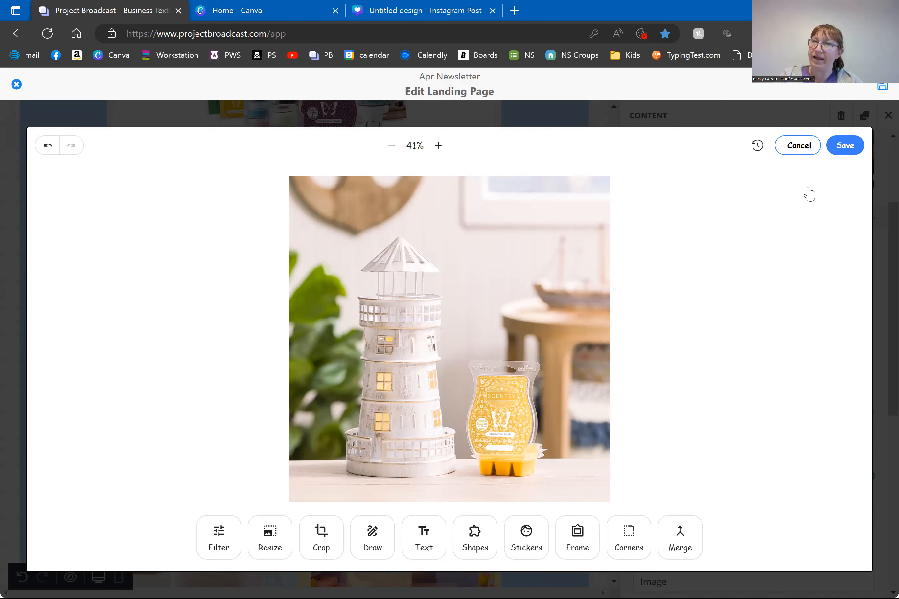
click(845, 148)
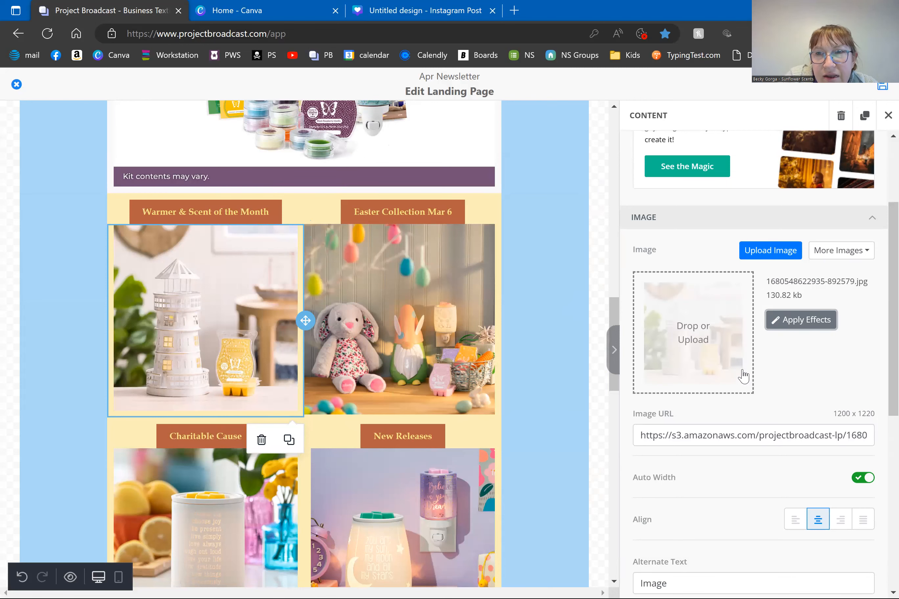
Unlock the Warmer & Scent of the Month image's proportions again, set its height to 1240 and save it
click(789, 322)
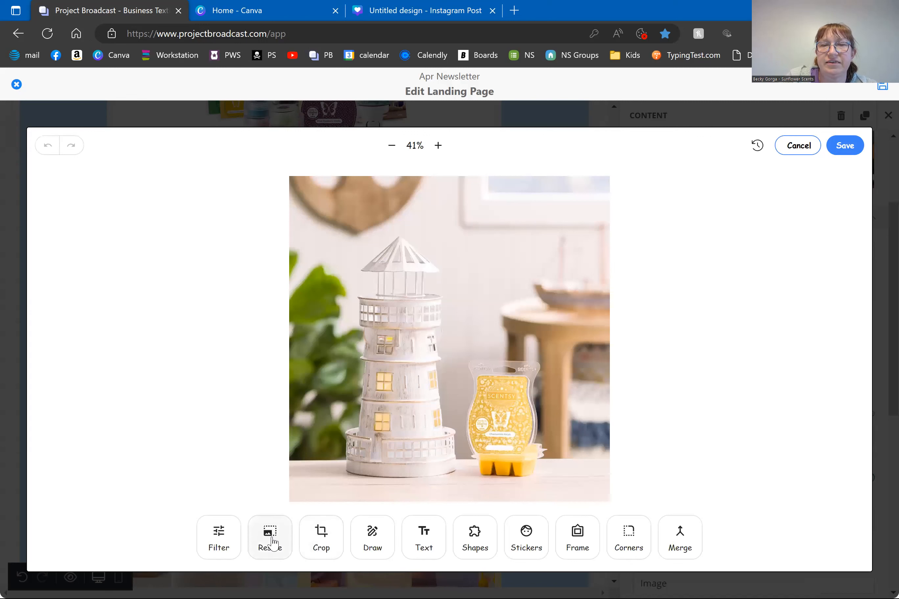
click(271, 544)
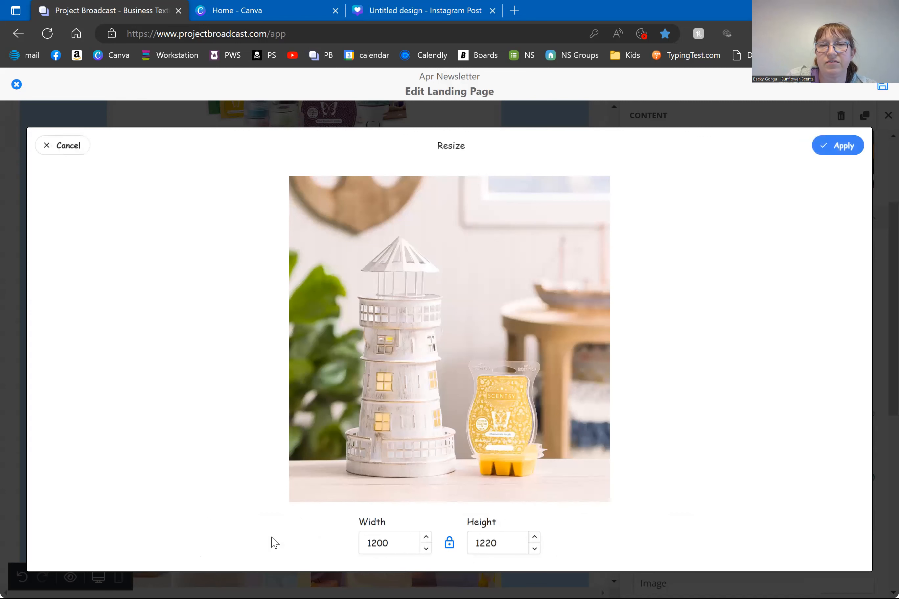
click(449, 544)
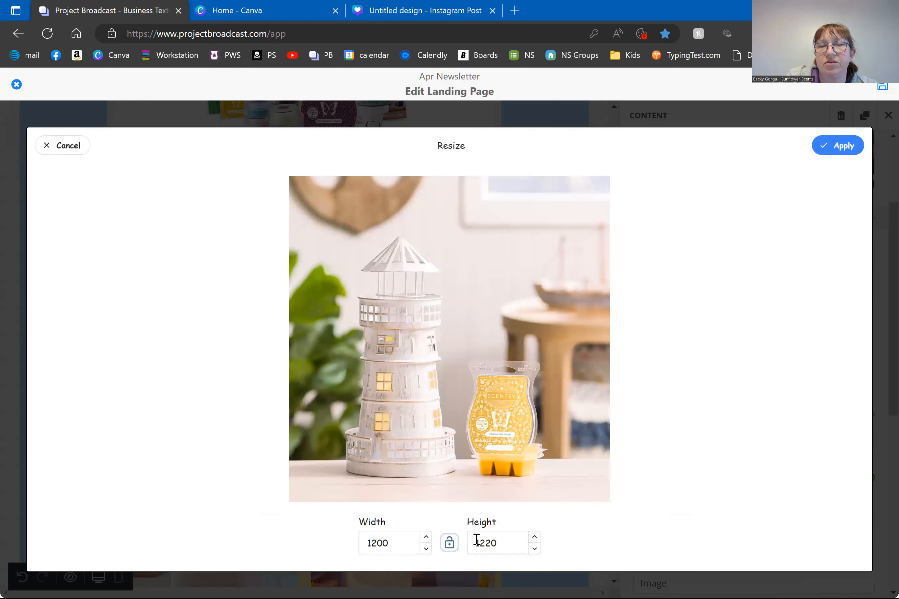
click(535, 535)
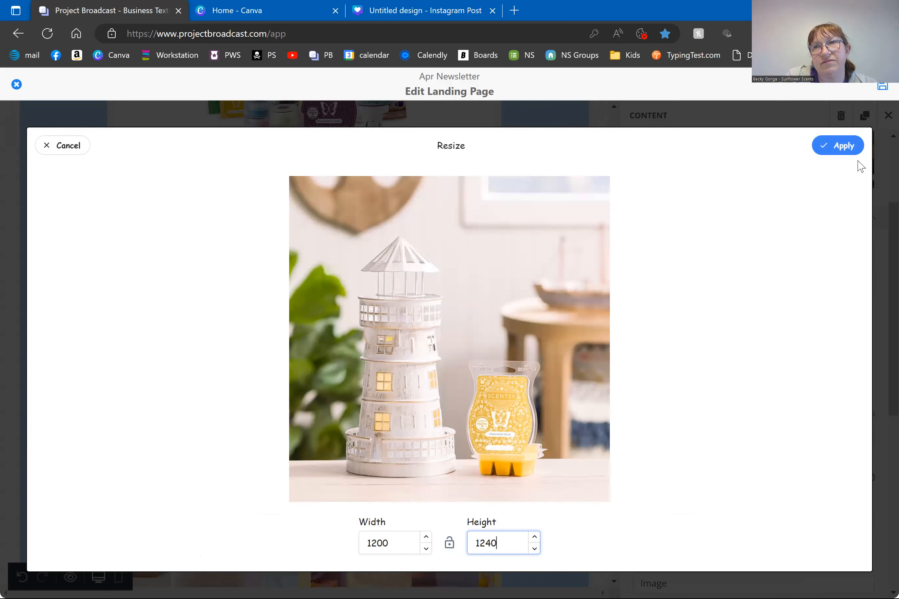
click(842, 146)
click(844, 151)
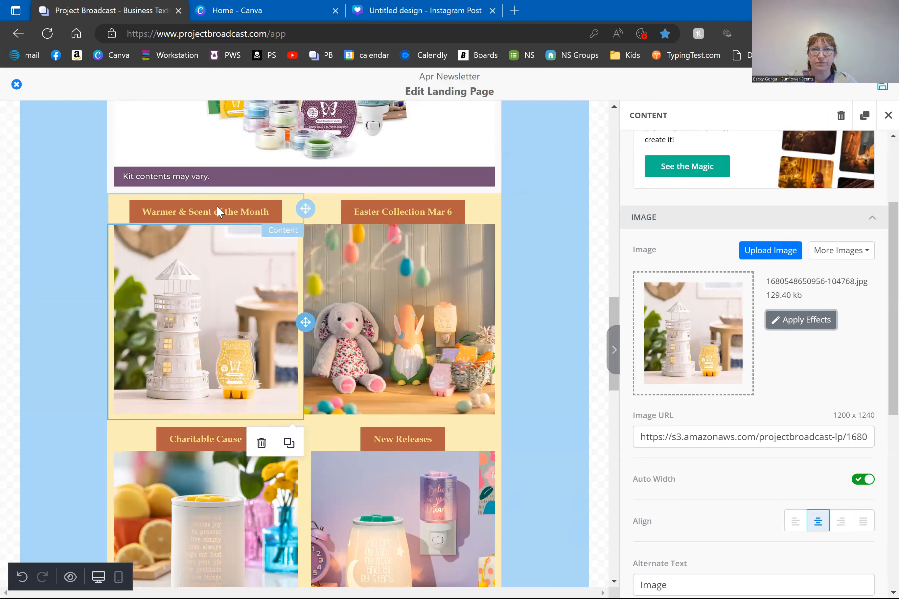
Try adding an HTML block above the Warmer & Scent of the Month row and delete it
click(244, 211)
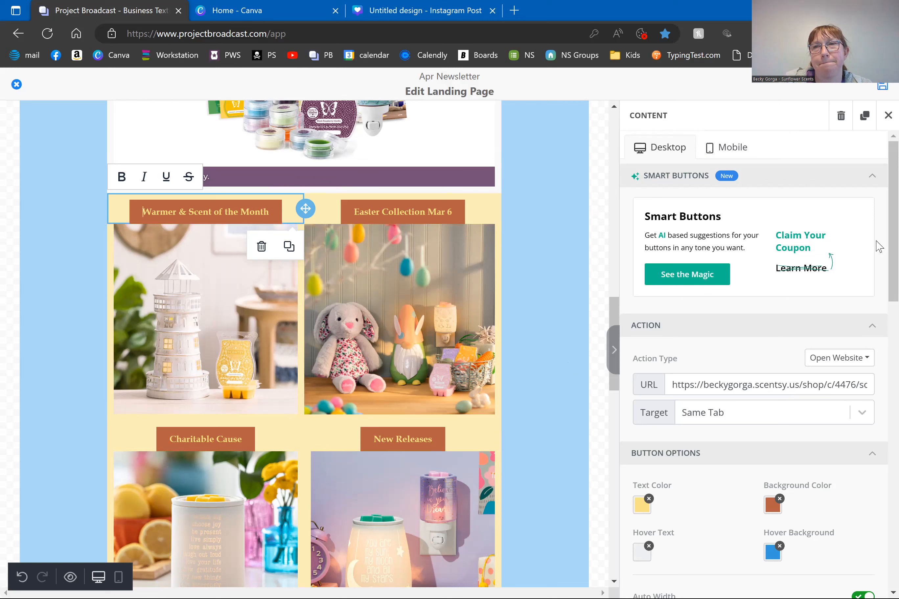
click(613, 349)
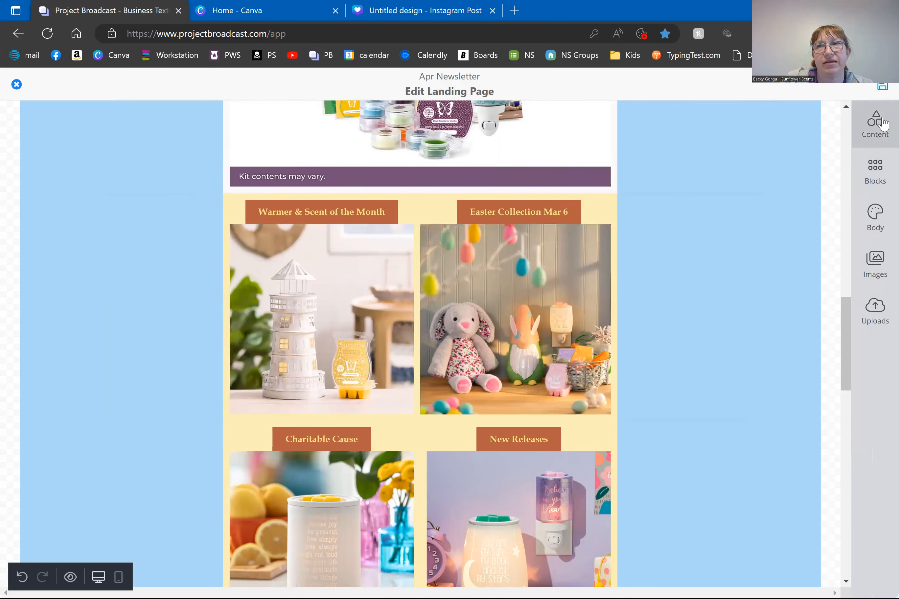
click(875, 119)
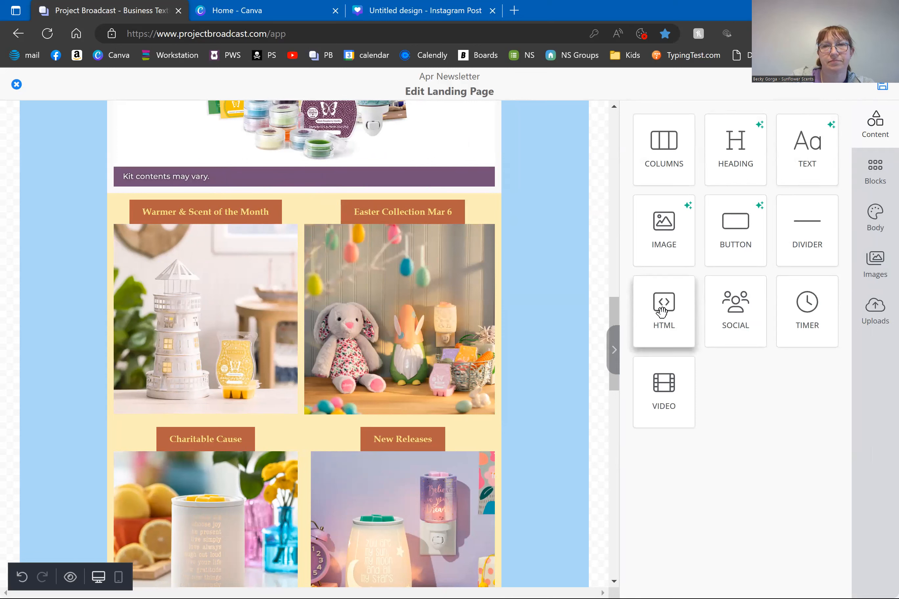
drag(661, 311, 280, 178)
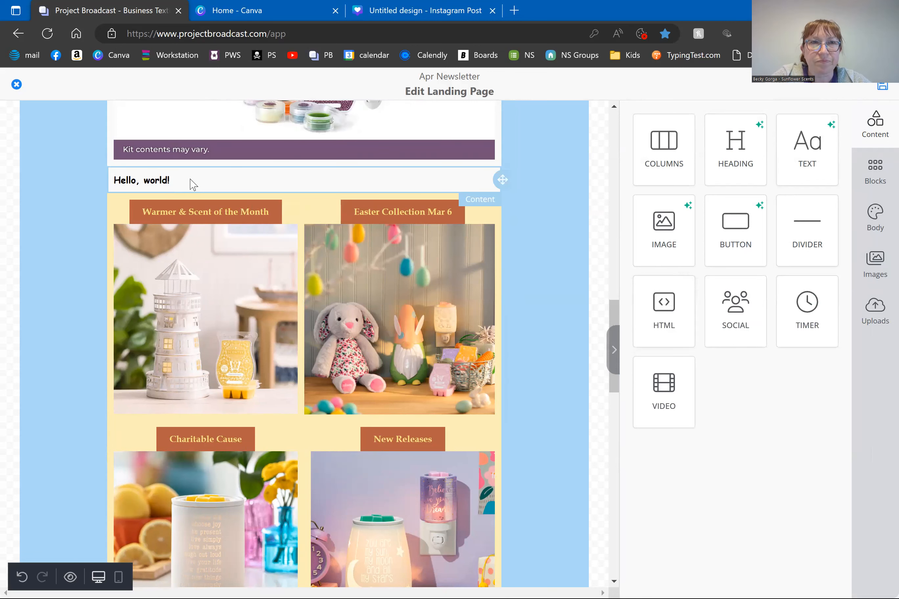
click(194, 185)
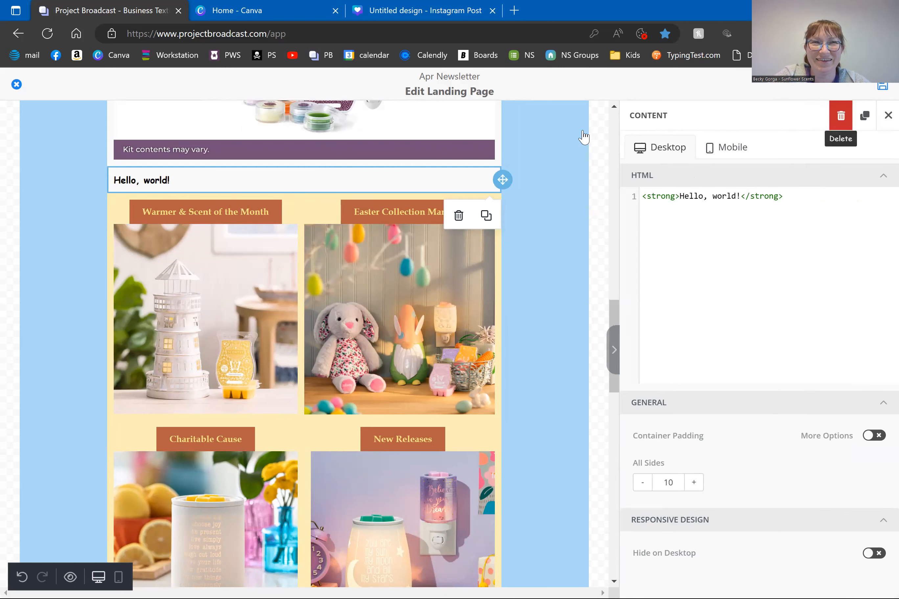
click(841, 117)
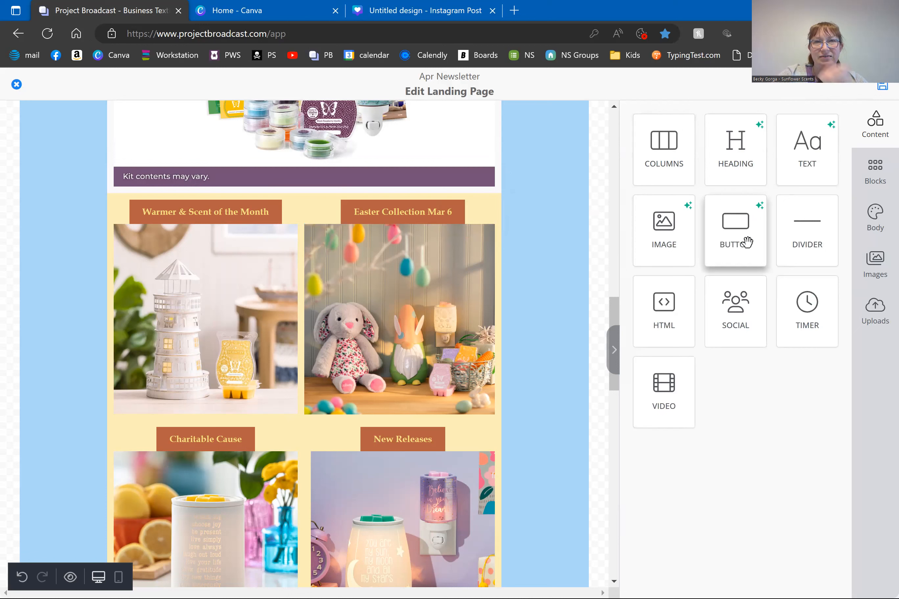
Add a button above the Warmer & Scent of the Month row and label it "shop here"
drag(745, 243, 319, 188)
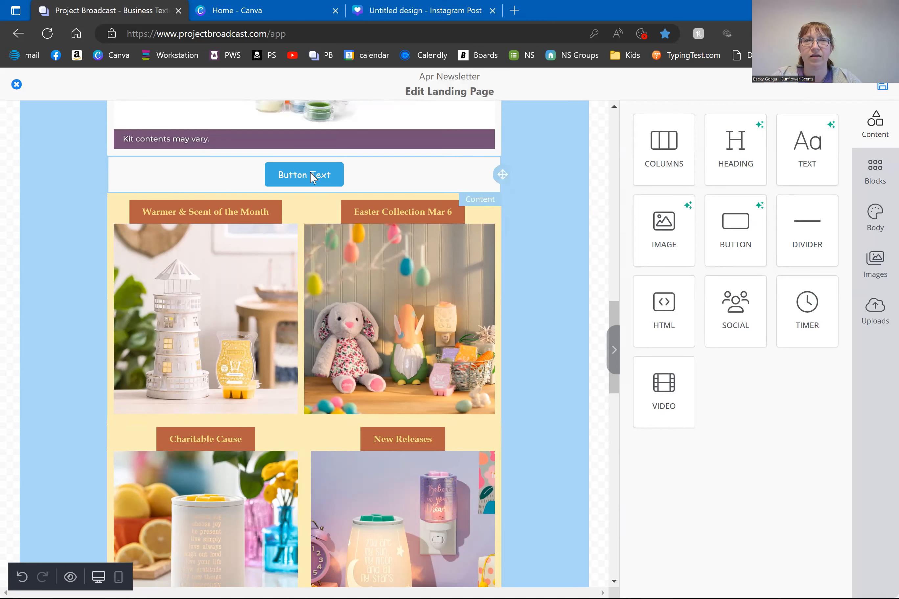
click(317, 173)
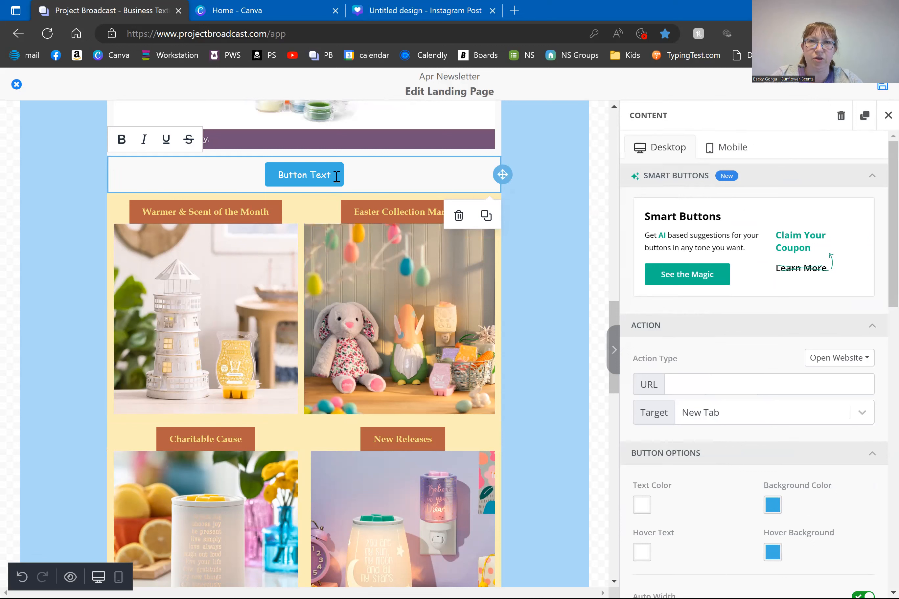
drag(336, 176, 275, 180)
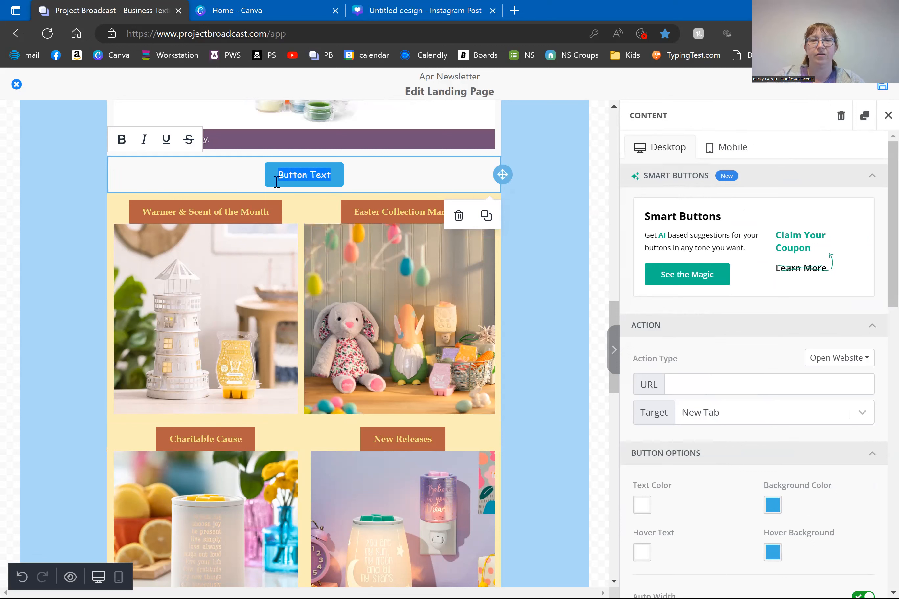
text(shop here)
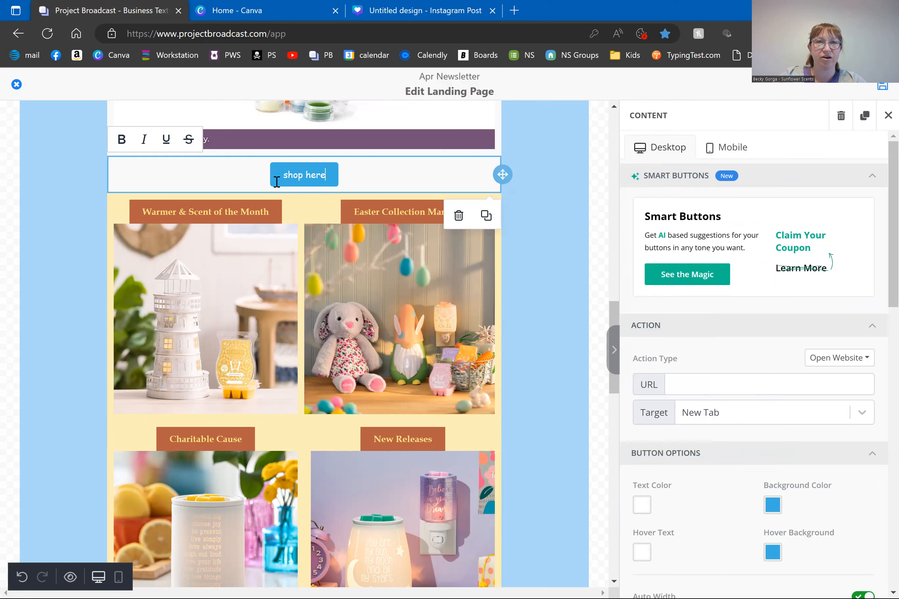
Examine the "shop here" button's action types, link targets, colors, font and spacing options, and delete the button
click(701, 388)
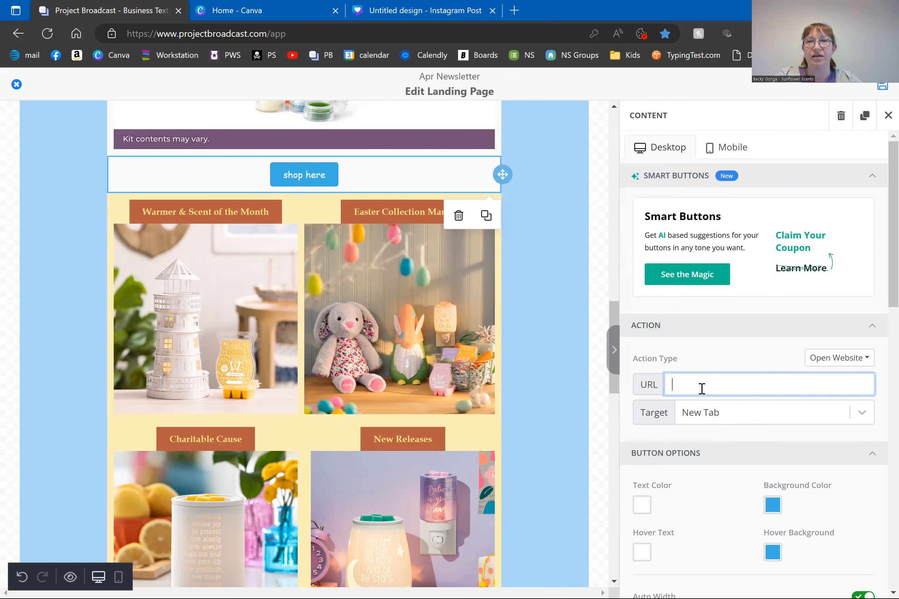
click(835, 364)
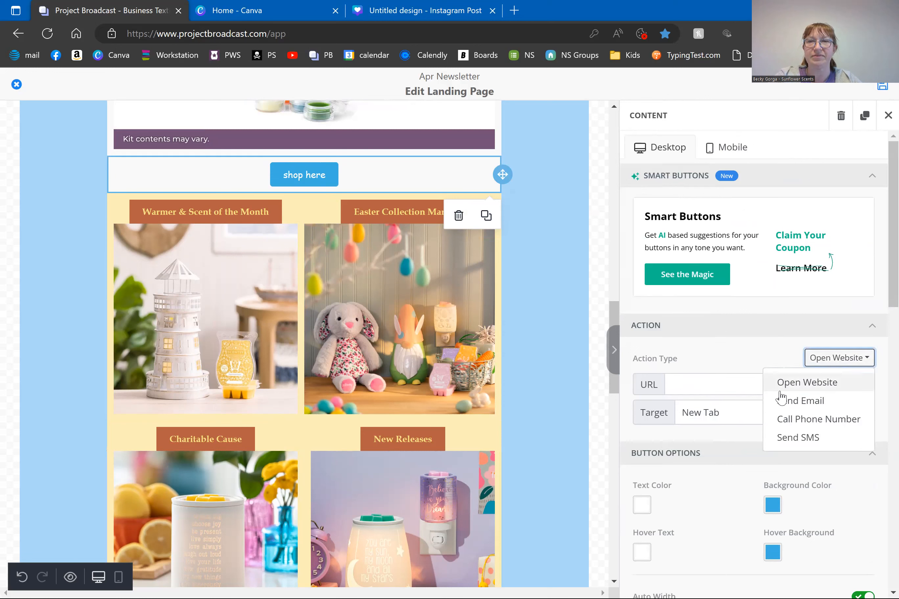
click(857, 362)
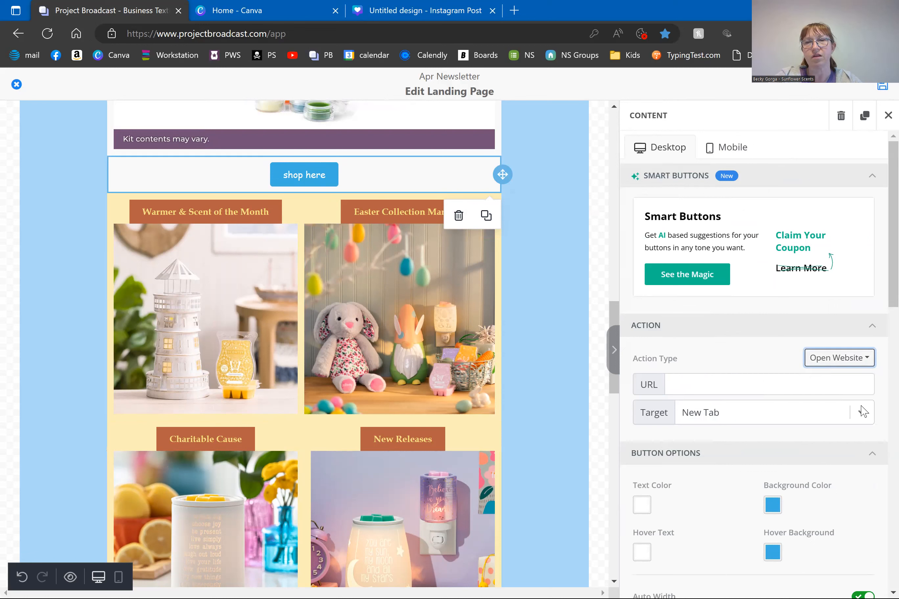
click(862, 416)
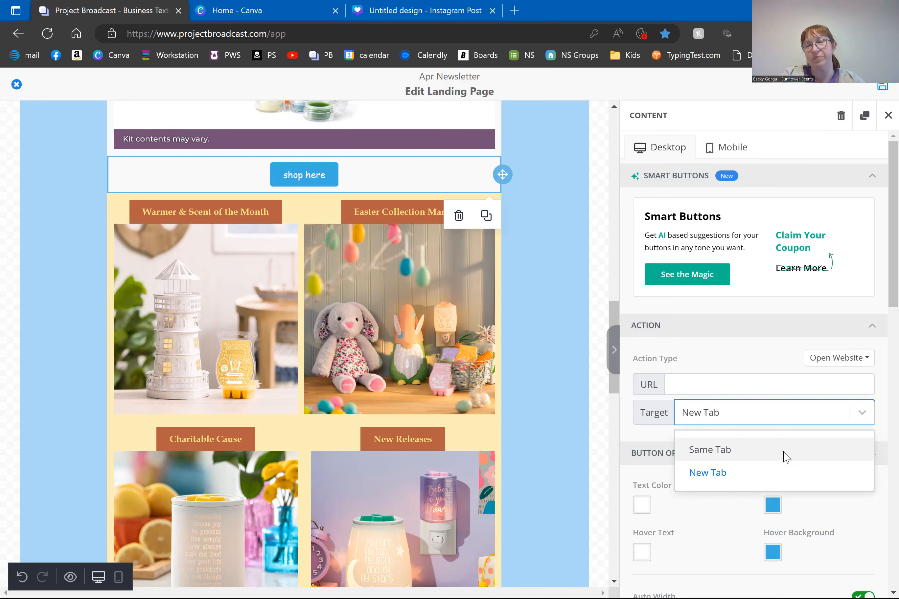
click(866, 415)
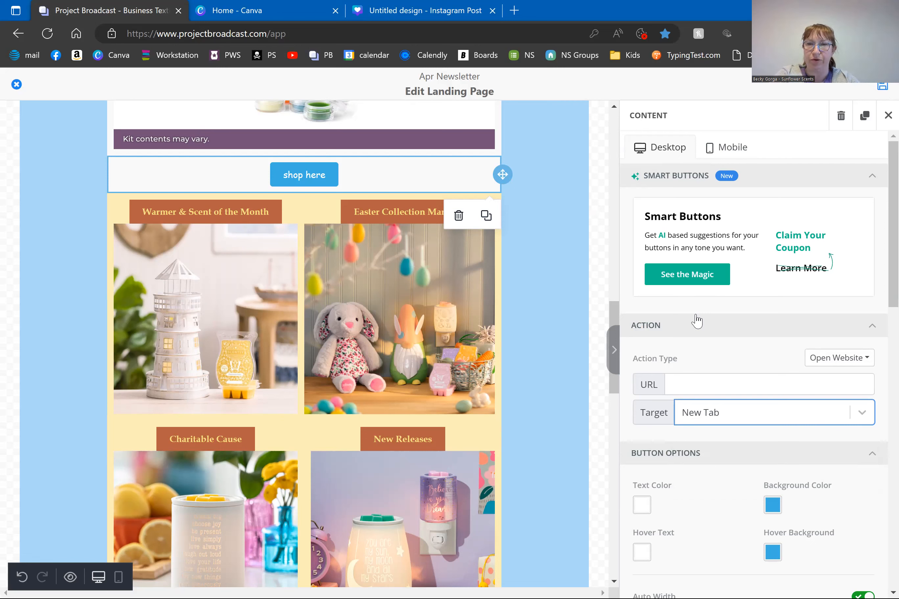
scroll(878, 279, down, 3)
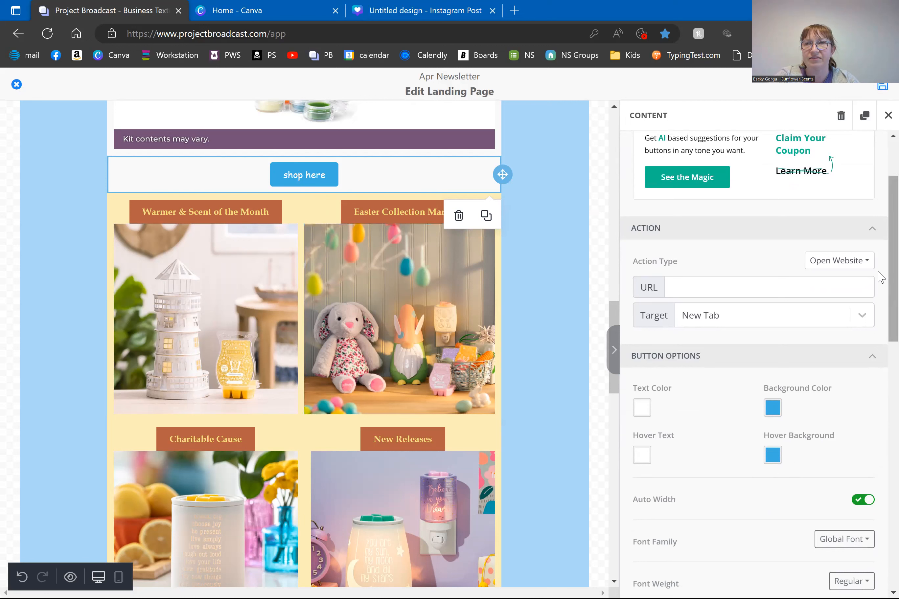
scroll(877, 311, down, 3)
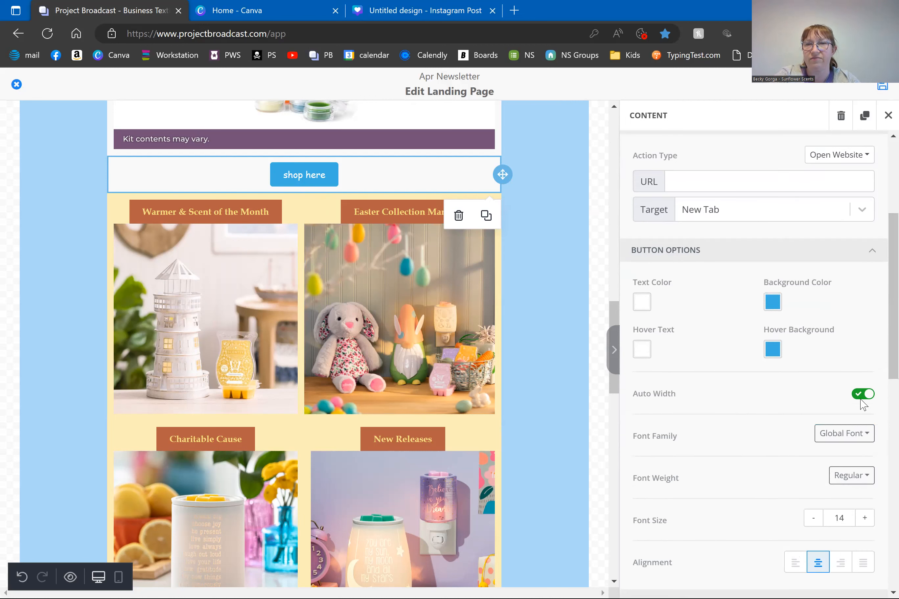
scroll(879, 320, down, 4)
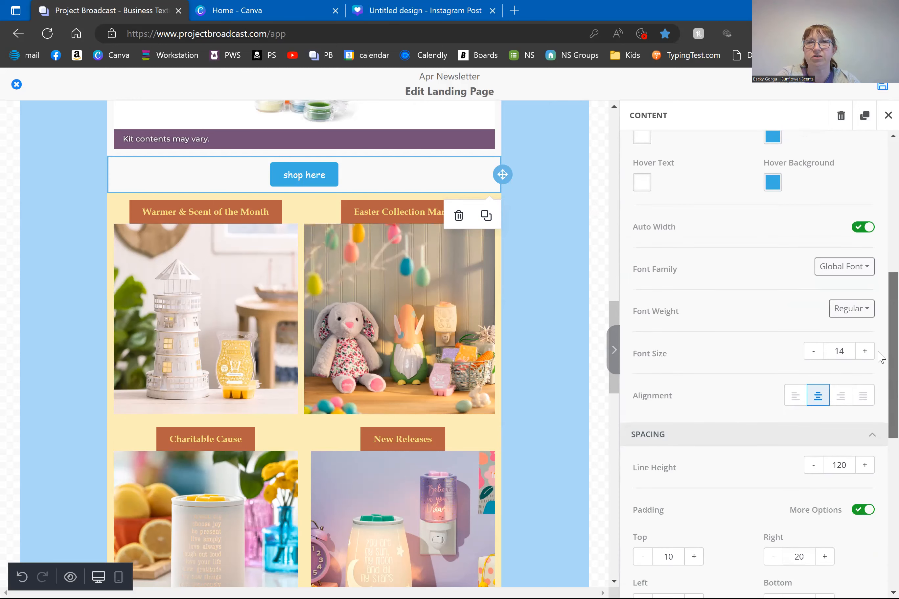
scroll(879, 356, up, 10)
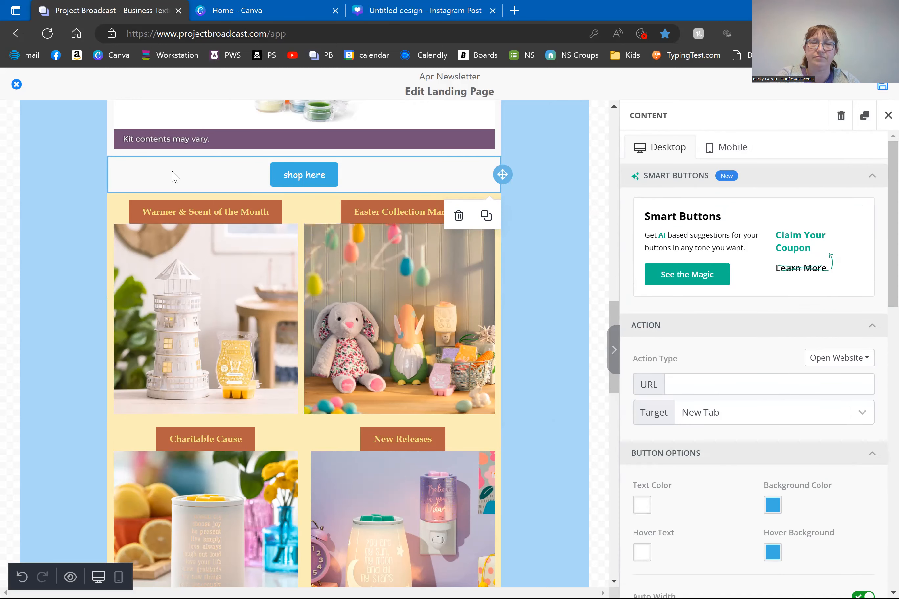
click(458, 217)
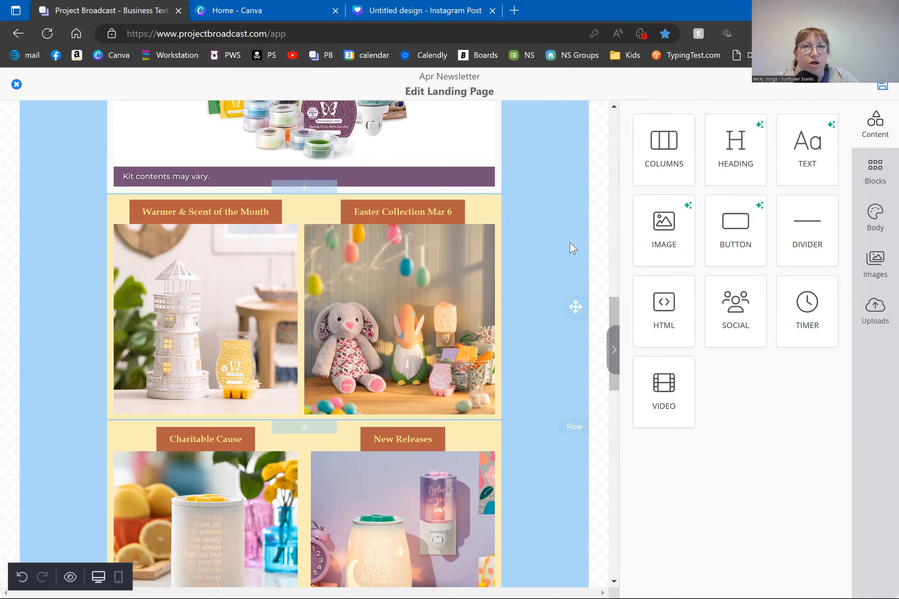
Add a divider above the Warmer & Scent of the Month row and shorten its line to slightly under half the width
click(573, 247)
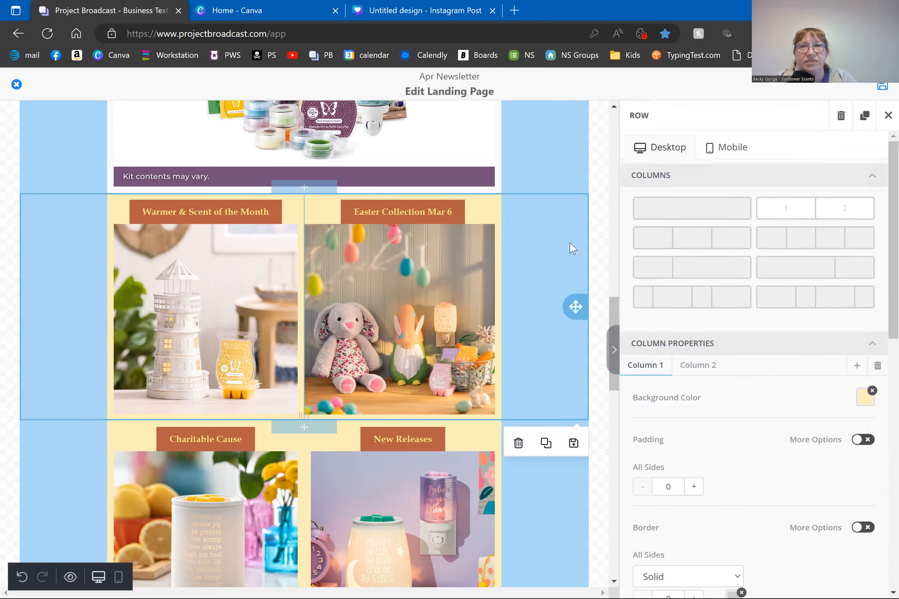
click(607, 236)
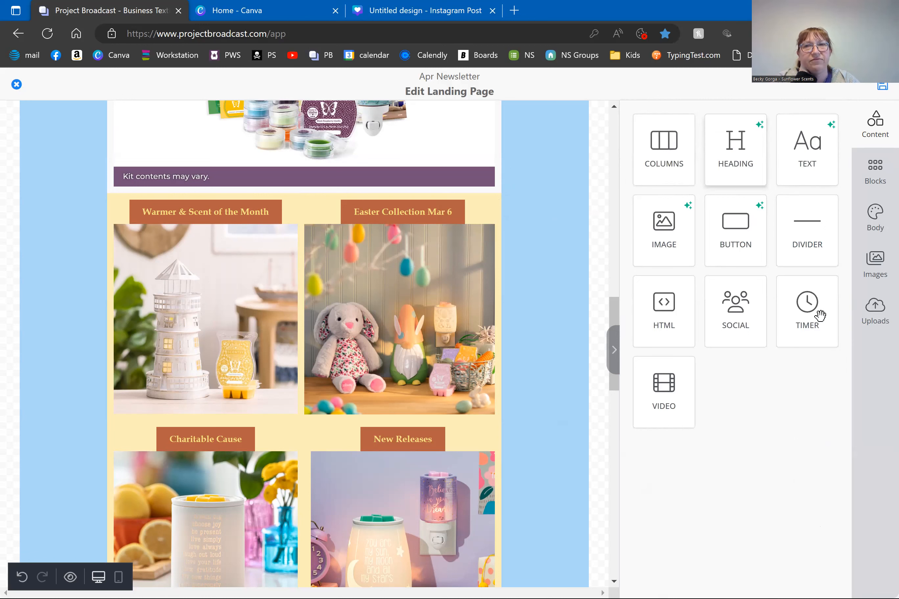
drag(785, 235, 279, 190)
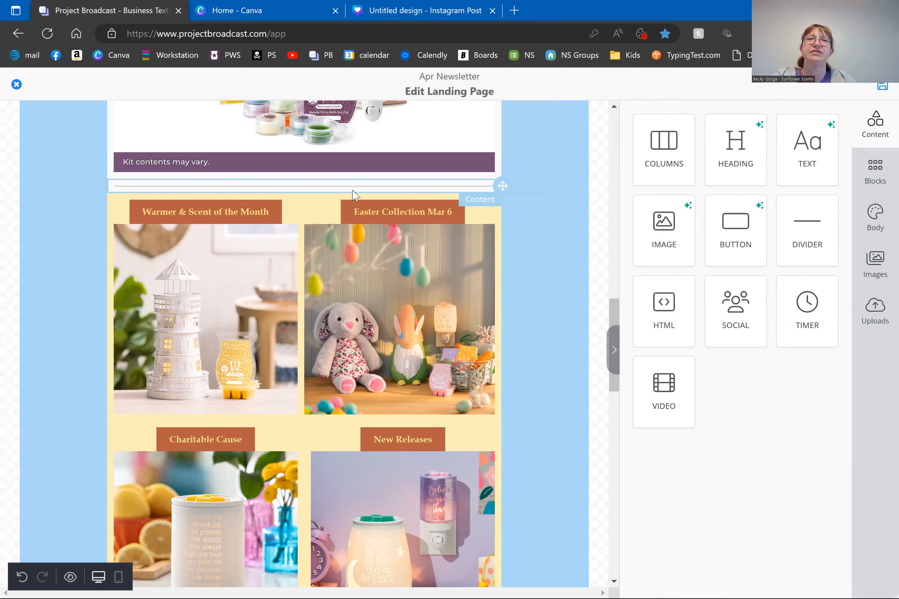
click(354, 192)
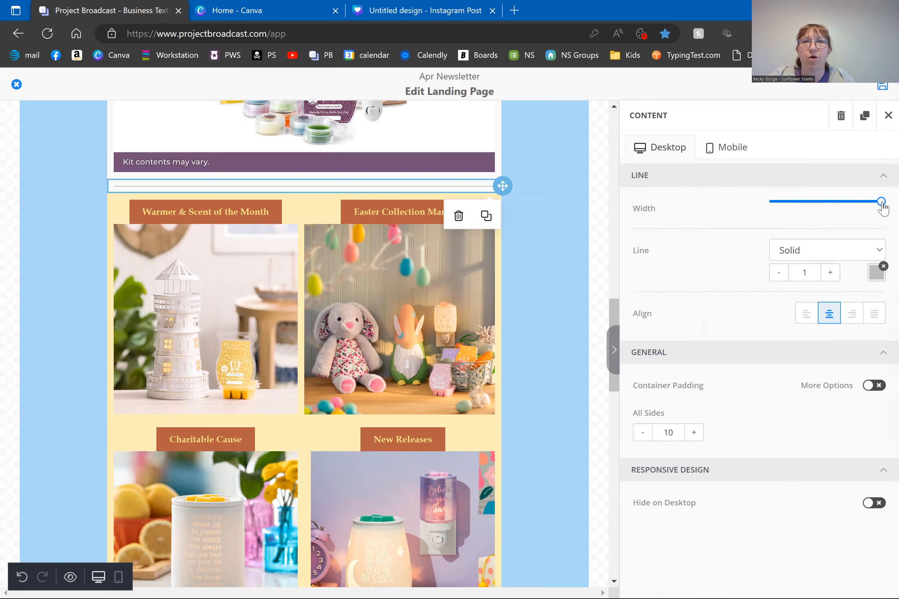
click(807, 202)
drag(715, 214, 716, 214)
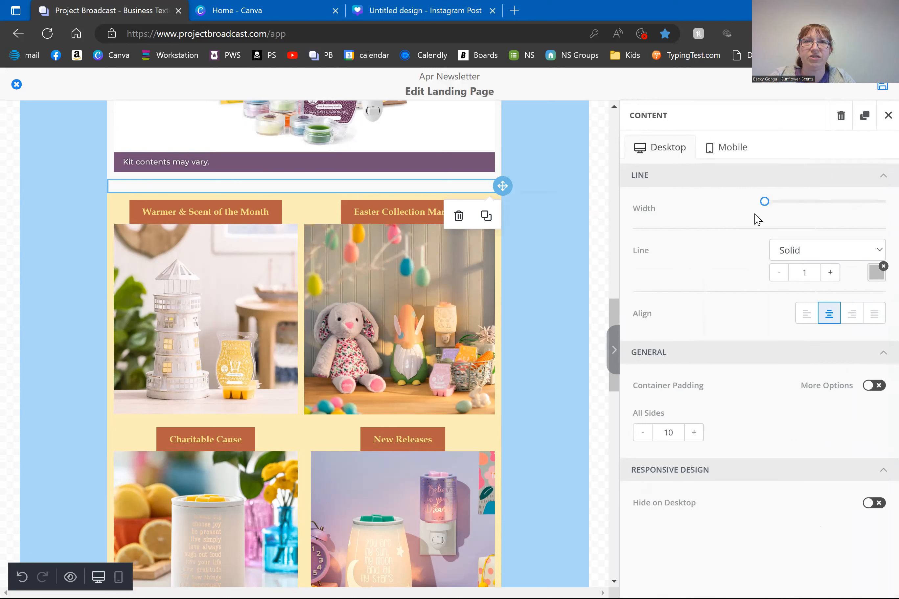
drag(805, 201, 824, 201)
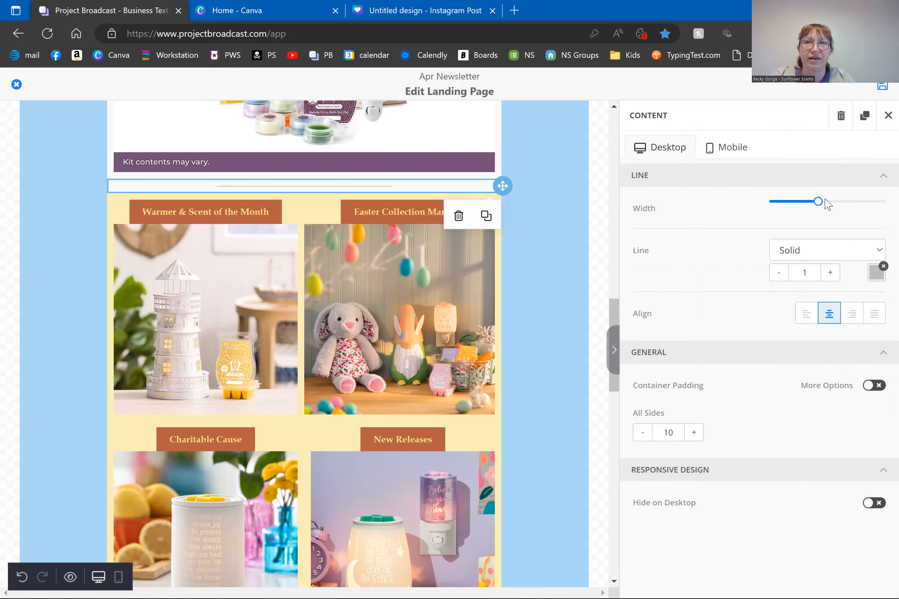
Set the divider line's thickness to 12 and its color to red BB3939
click(835, 275)
click(835, 276)
click(835, 276)
click(835, 276)
click(835, 275)
click(835, 276)
click(835, 275)
click(835, 276)
click(835, 275)
click(835, 275)
click(835, 276)
click(877, 277)
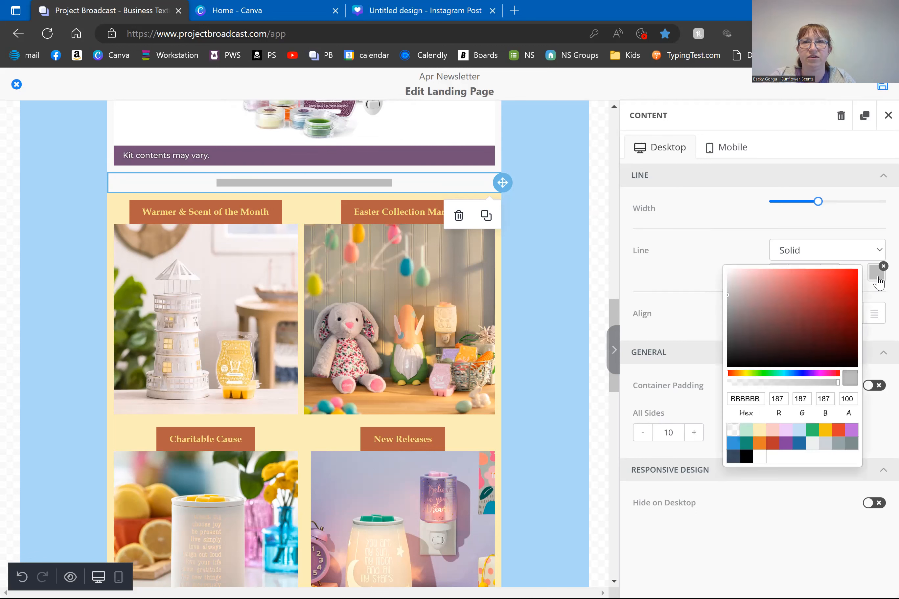
click(818, 296)
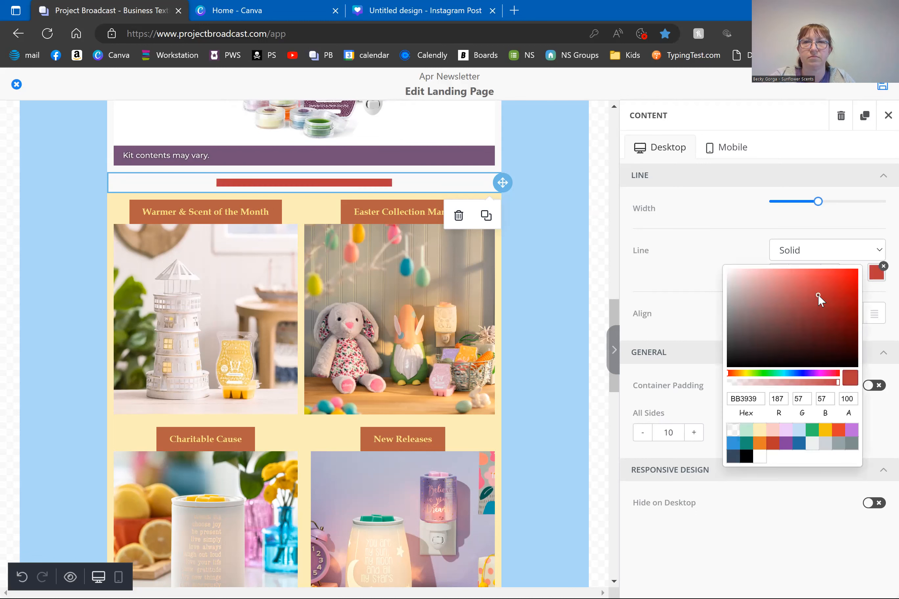
Try the Dotted line style on the divider and switch it to Dashed
click(854, 253)
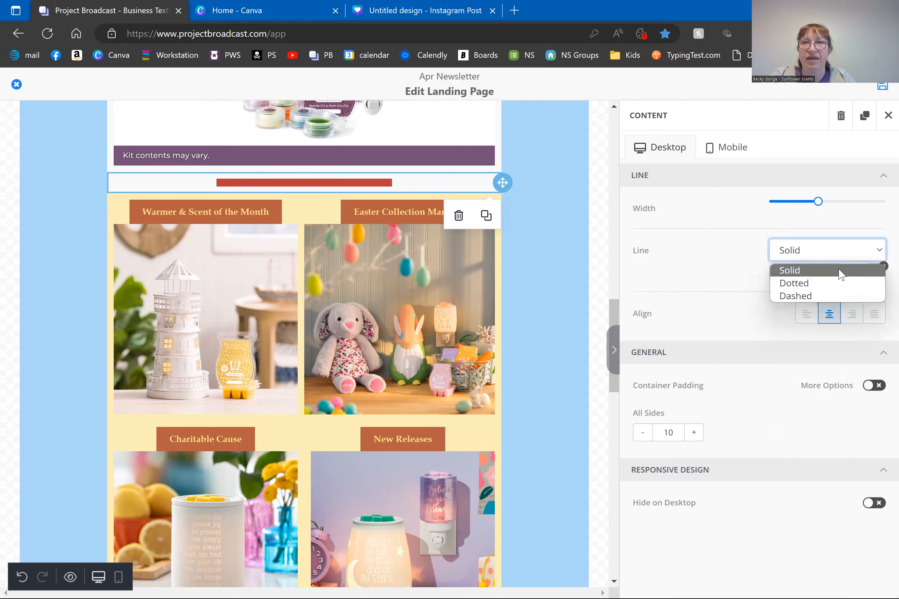
click(830, 284)
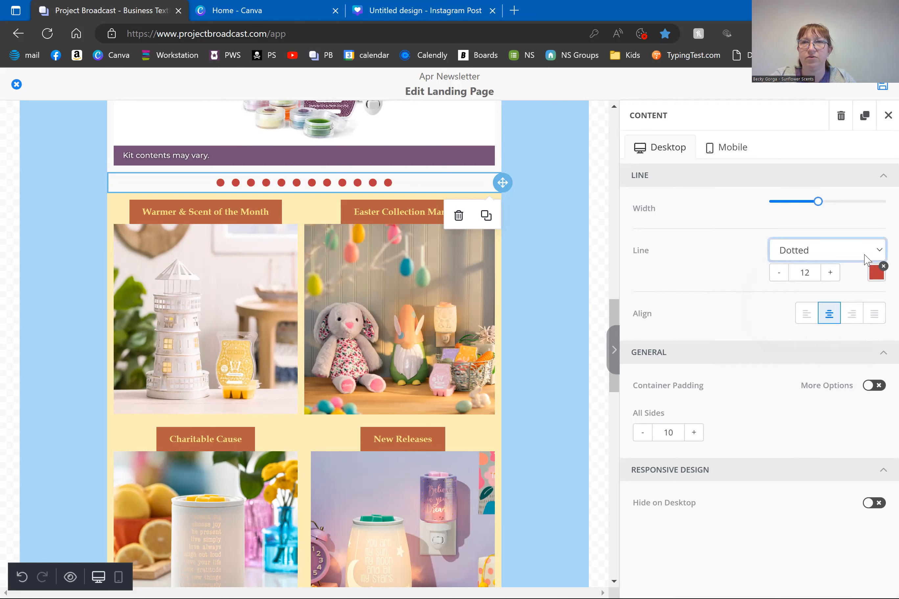
click(879, 251)
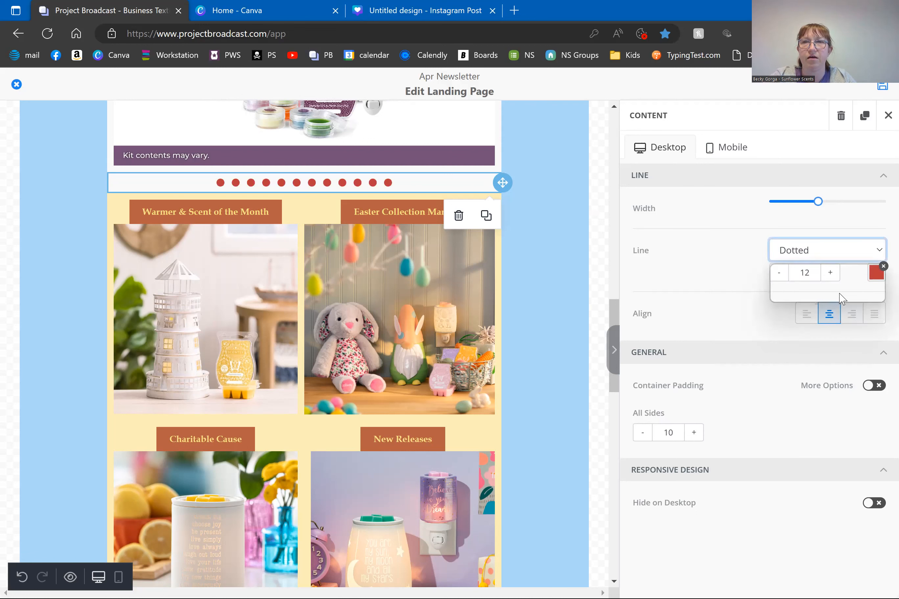
click(837, 296)
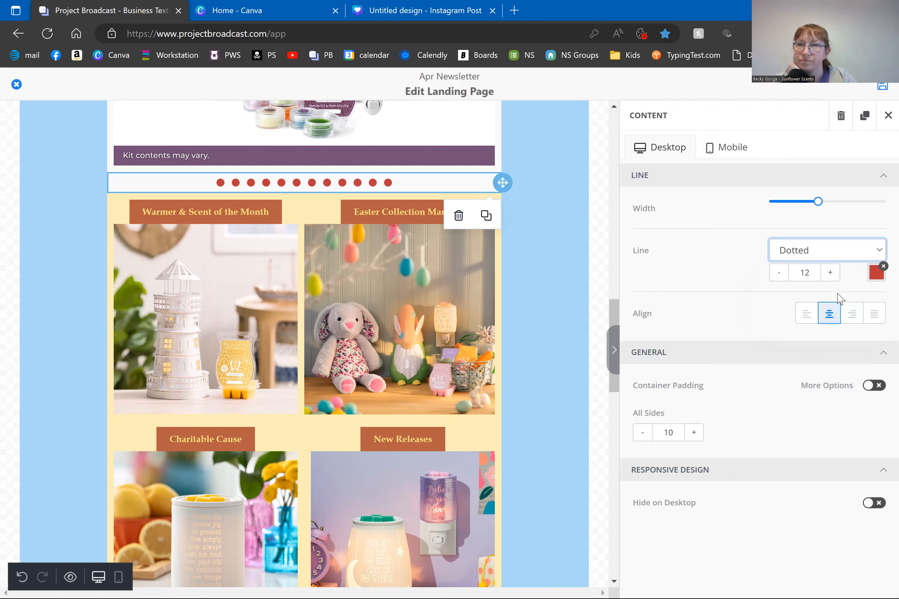
Try left, right, justified and center alignment on the dashed divider, and delete the divider
click(806, 316)
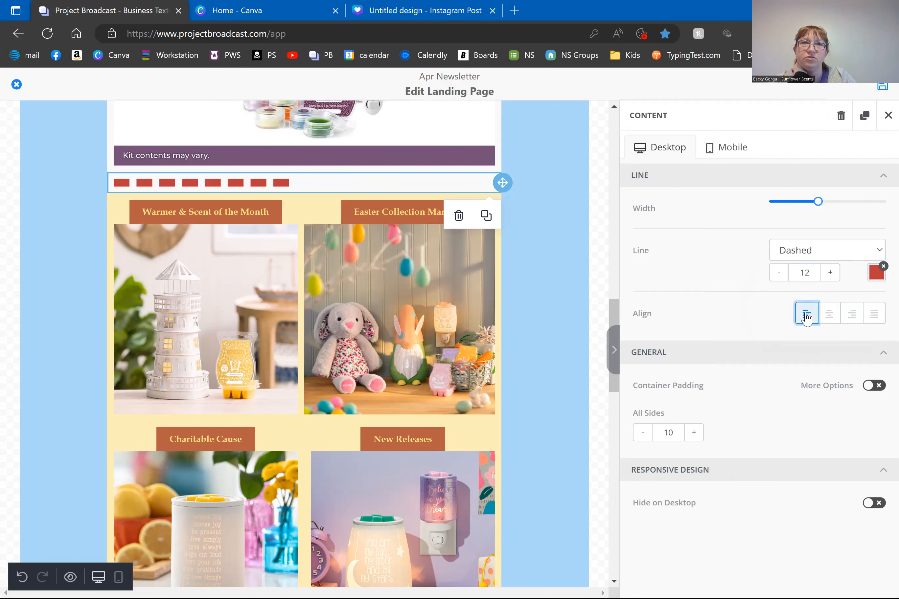
click(850, 320)
click(849, 319)
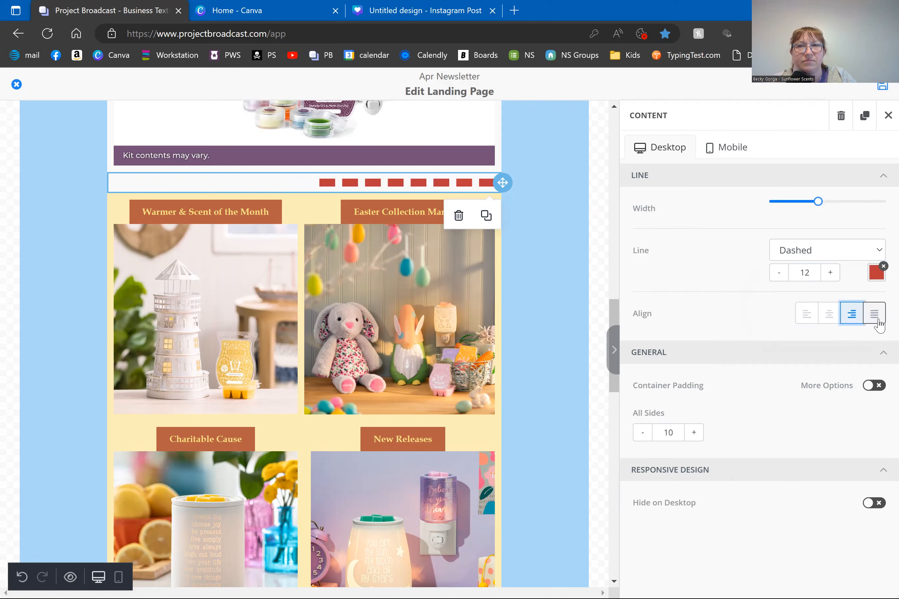
click(877, 321)
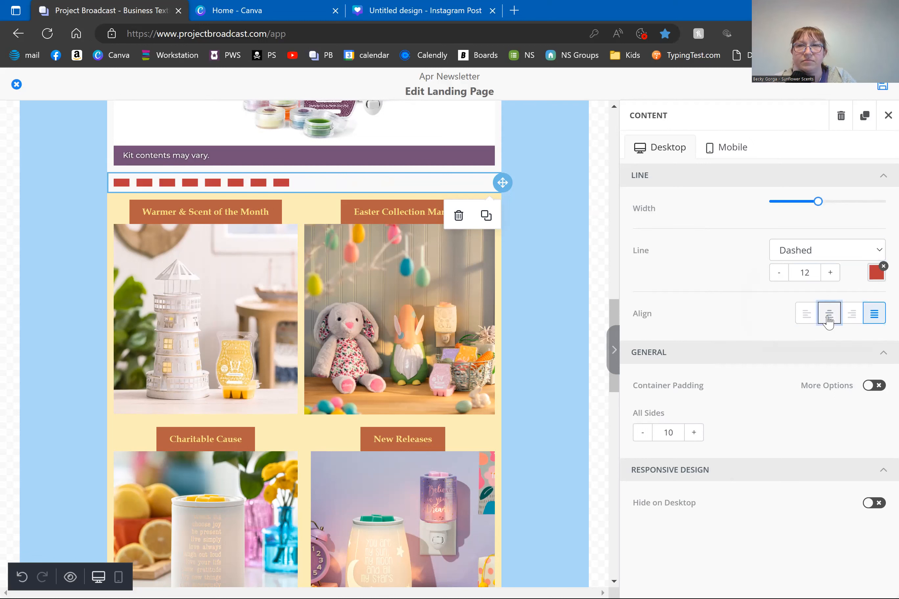
click(828, 320)
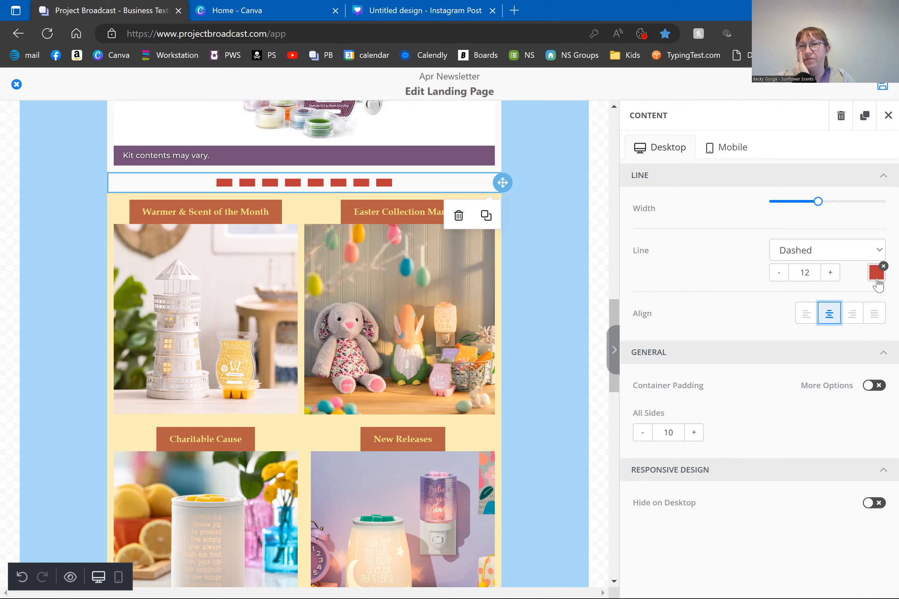
click(460, 216)
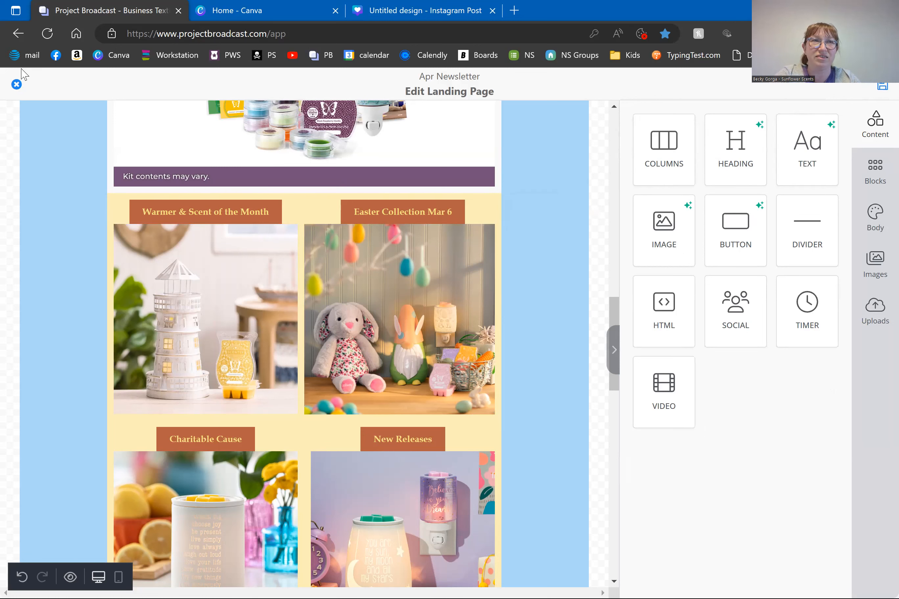
Change the Easter Collection button's label to "Mother's Day Collection", removing the date
click(403, 214)
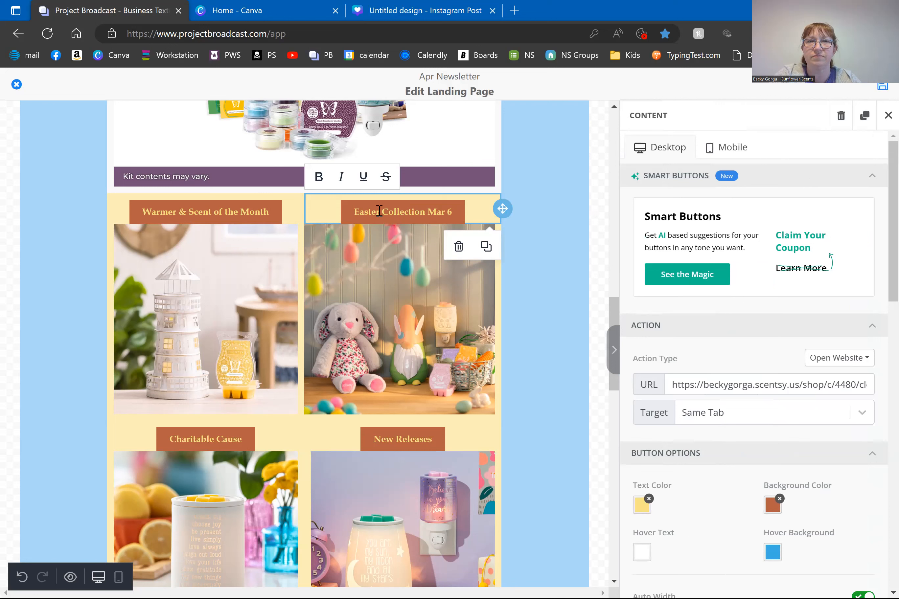
drag(379, 211, 351, 214)
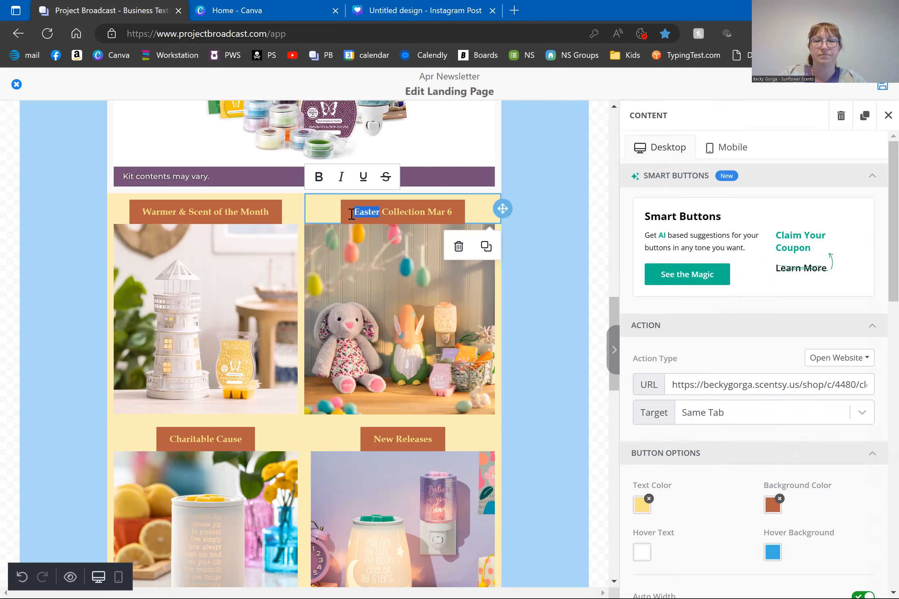
text(Mother')
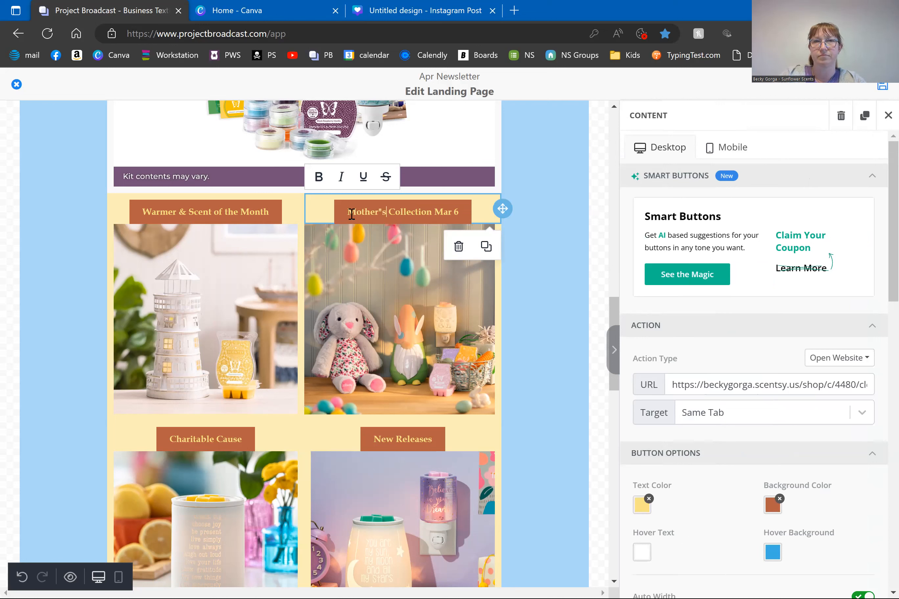
text(s Day)
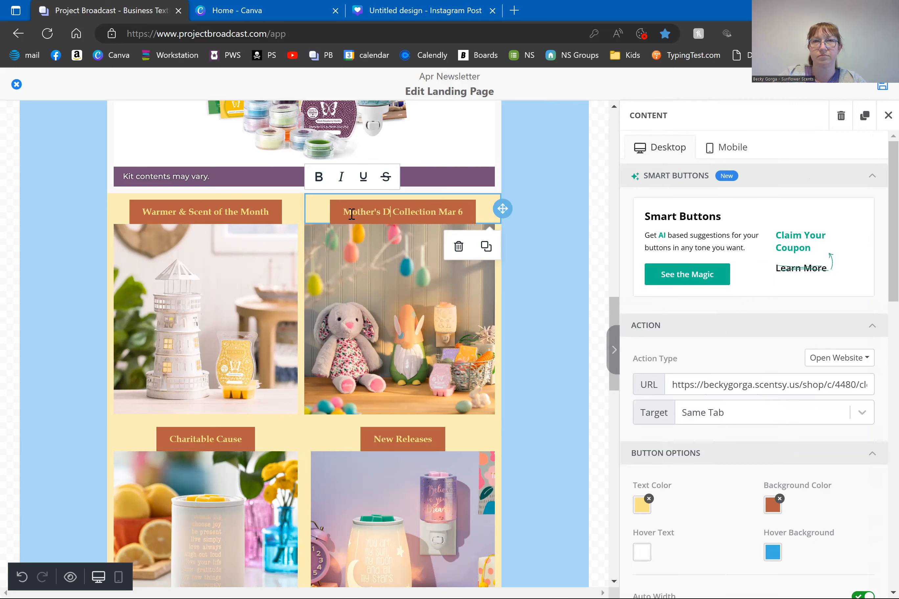
click(468, 212)
key(BackSpace)
key(BackSpace)
key(BackSpace)
key(BackSpace)
key(BackSpace)
key(BackSpace)
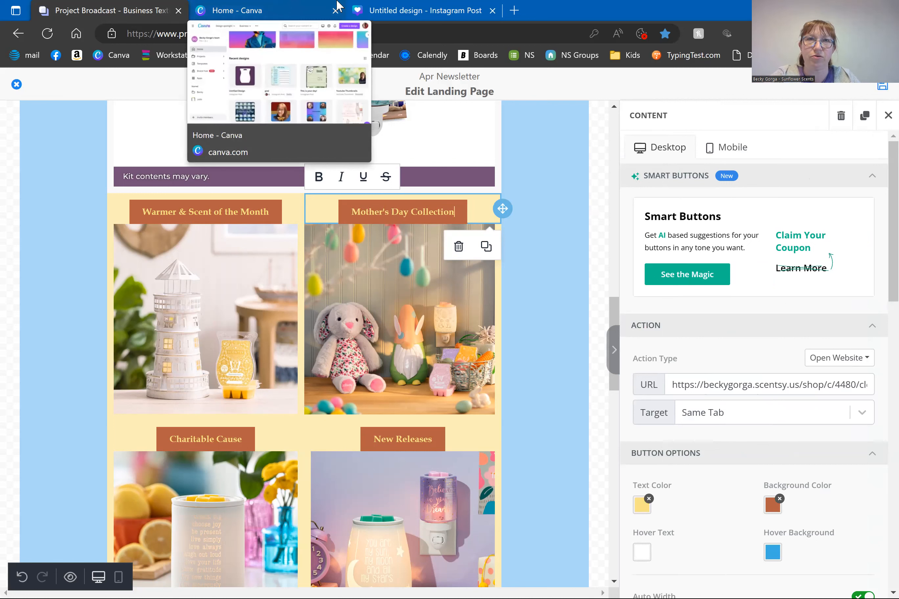
Switch to the Canva browser tab, load the Scentsy store in it and select the NON PARTY ORDERS! party for shopping
click(307, 6)
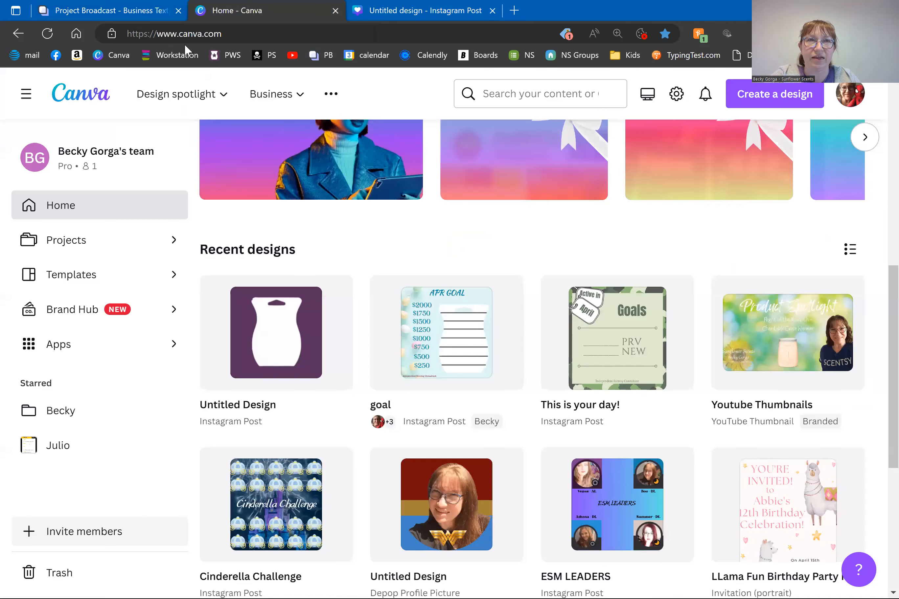
click(231, 58)
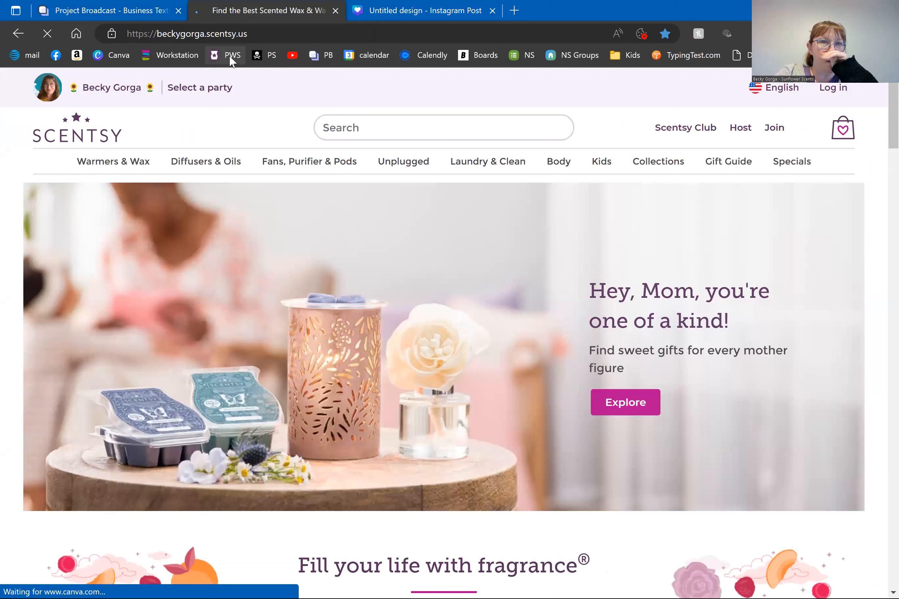
click(192, 89)
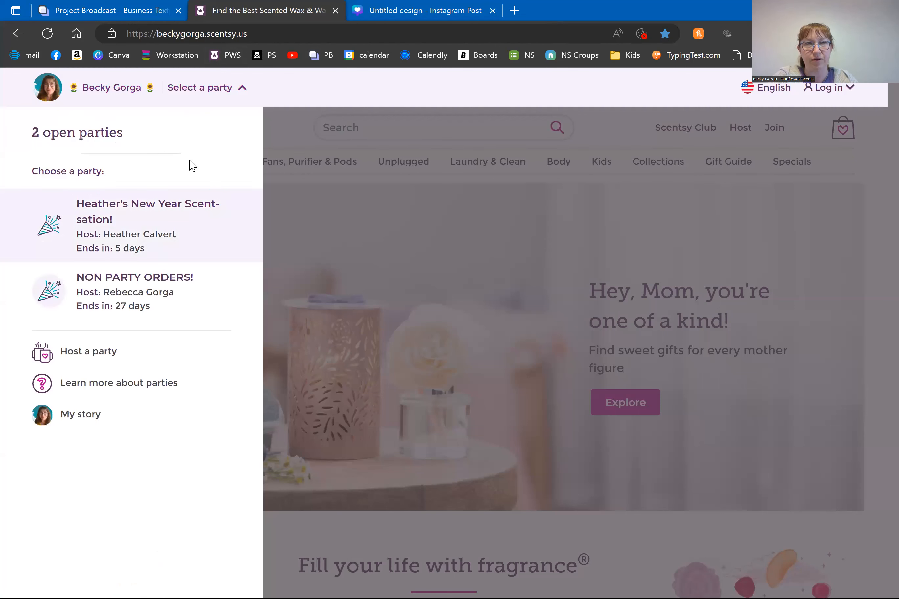
click(156, 292)
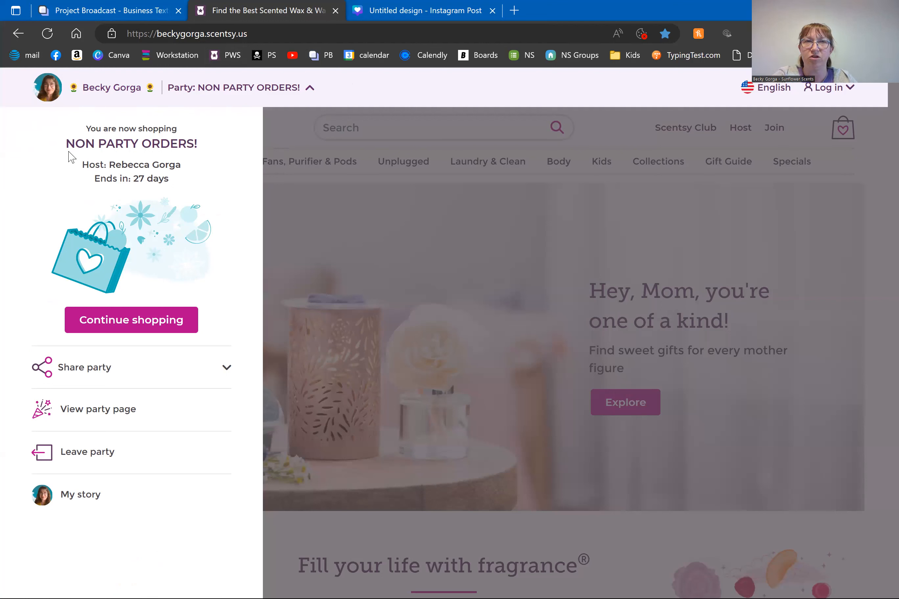
click(362, 96)
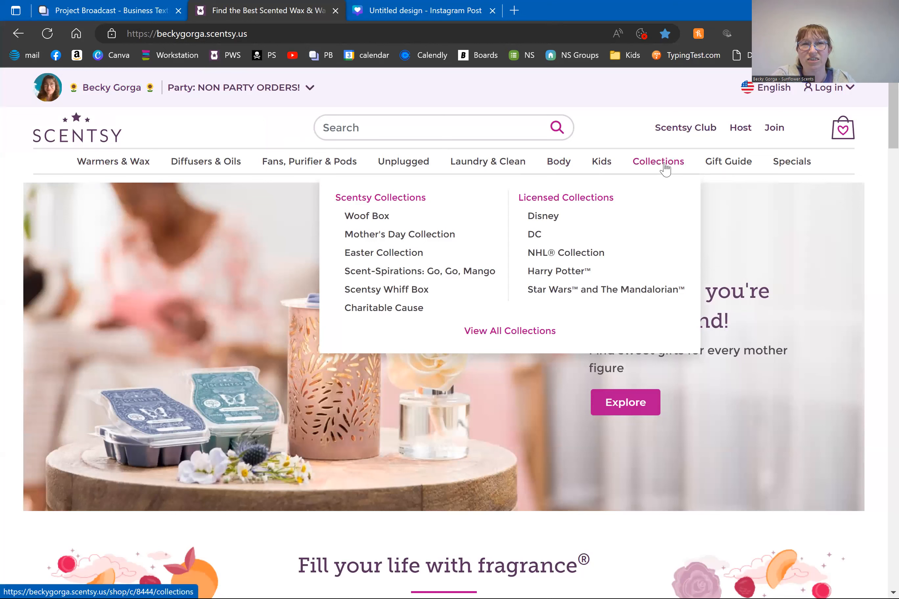
Open the store's Mother's Day Collection page and look over its products
mouse_move(664, 170)
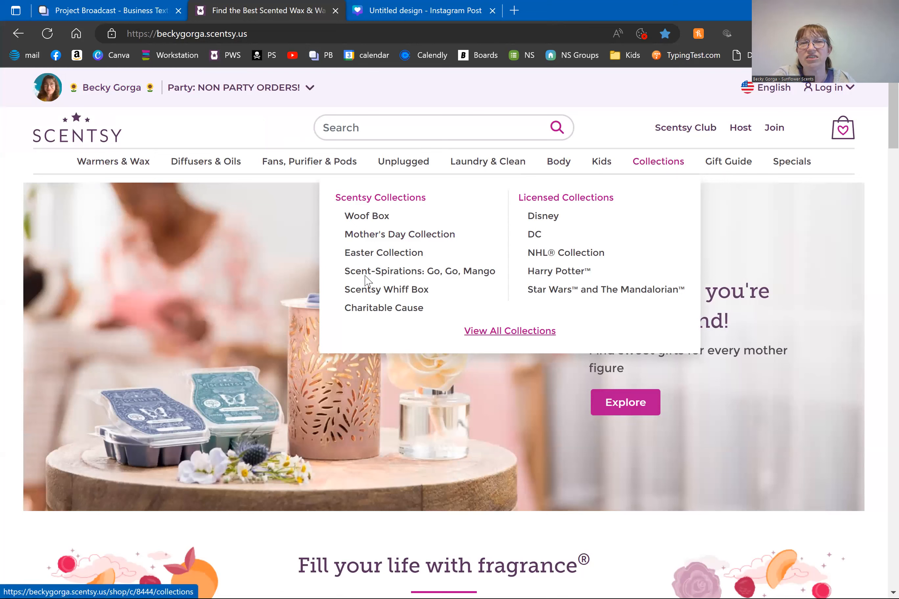
click(633, 411)
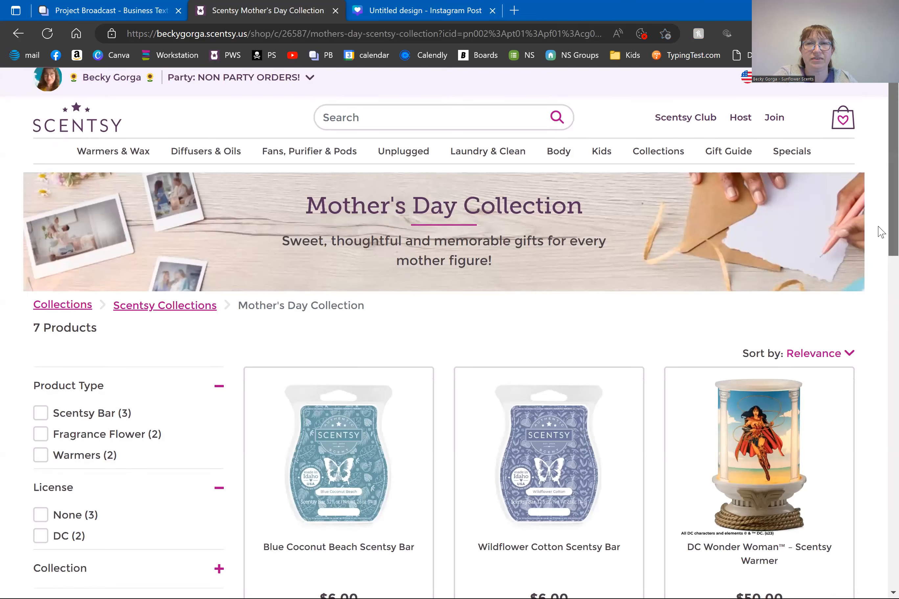
scroll(881, 120, down, 10)
scroll(477, 132, up, 10)
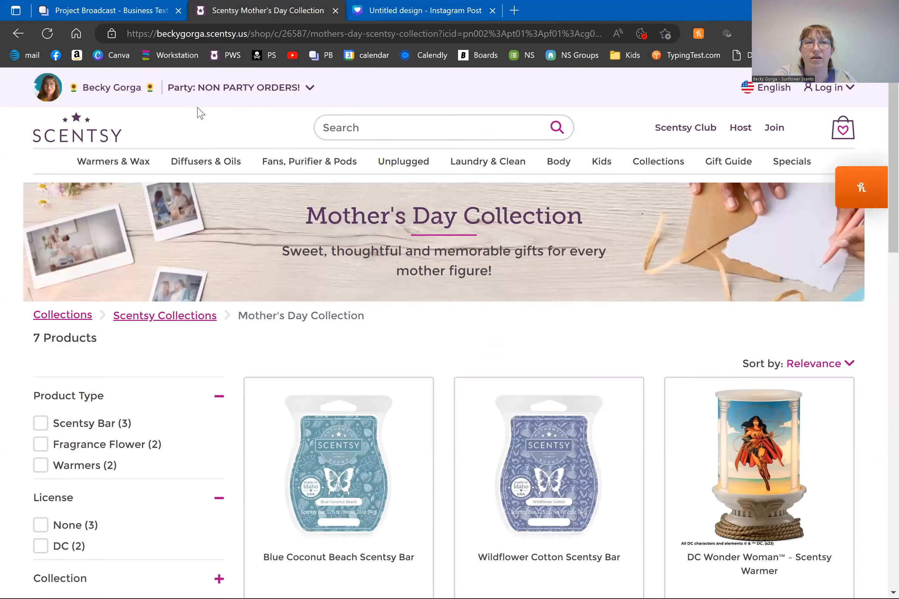
Copy the party's page link for the Mother's Day Collection and return to the Project Broadcast landing page editor
click(248, 92)
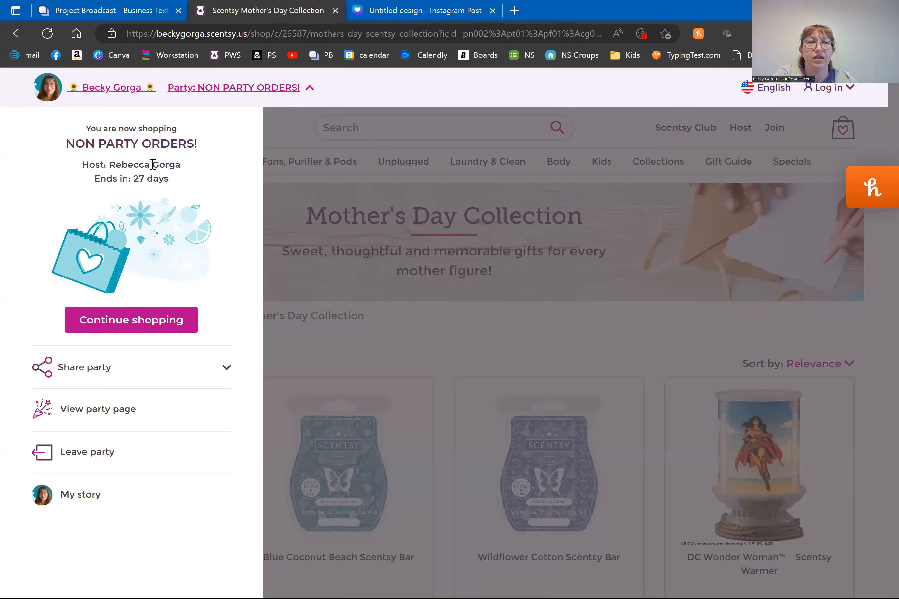
click(135, 377)
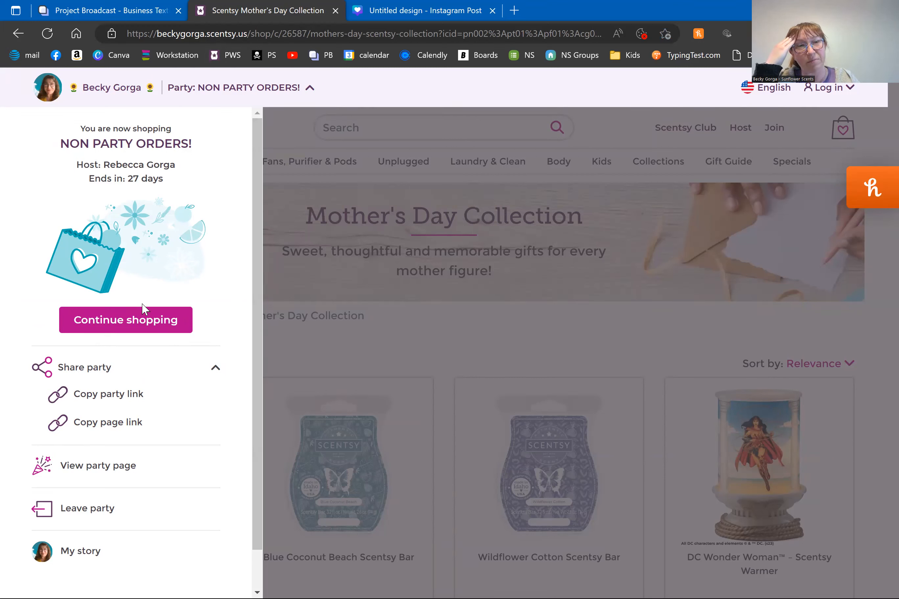
click(115, 423)
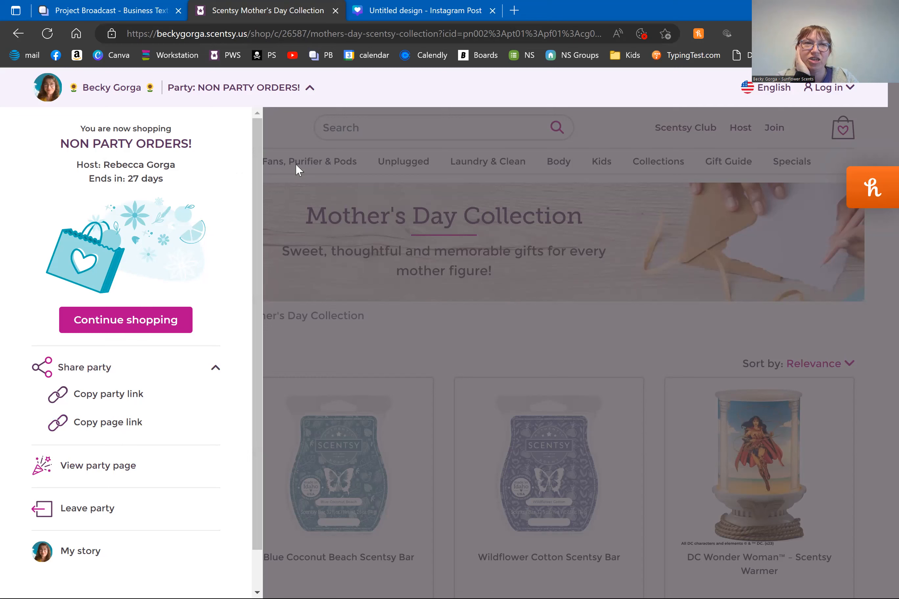
click(266, 88)
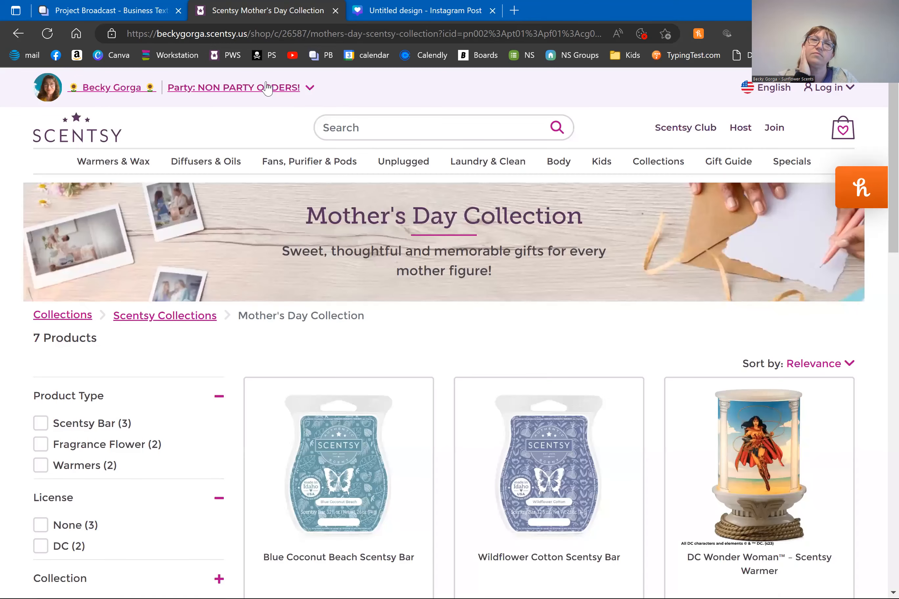
click(133, 6)
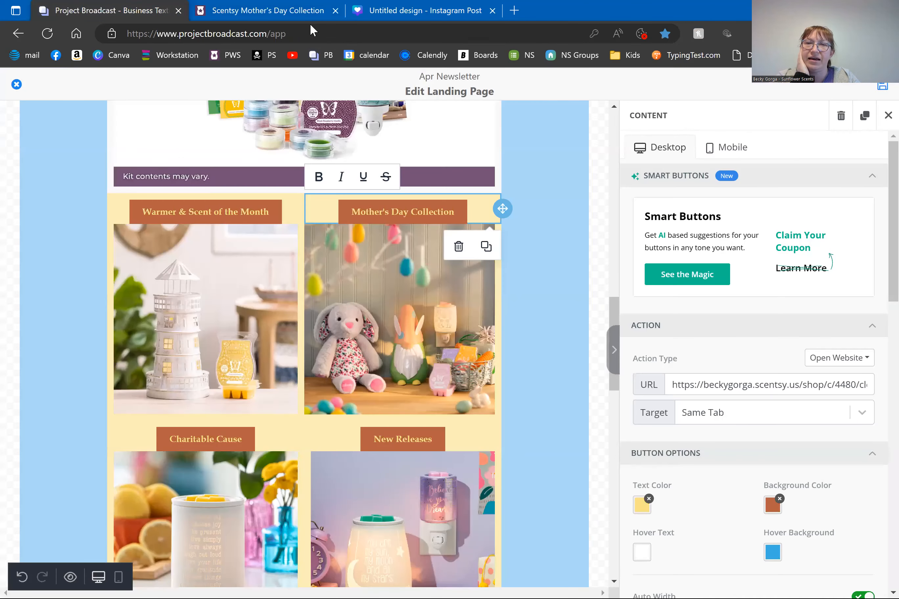
Replace the Mother's Day Collection button's website link with the copied non-party-orders link to the store's Mother's Day Collection page
click(800, 387)
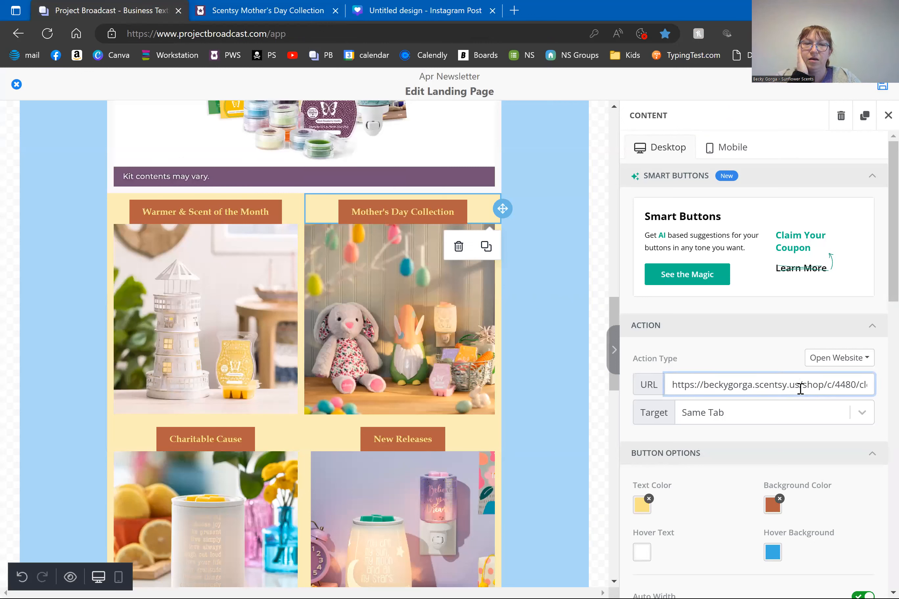
key(ctrl+a)
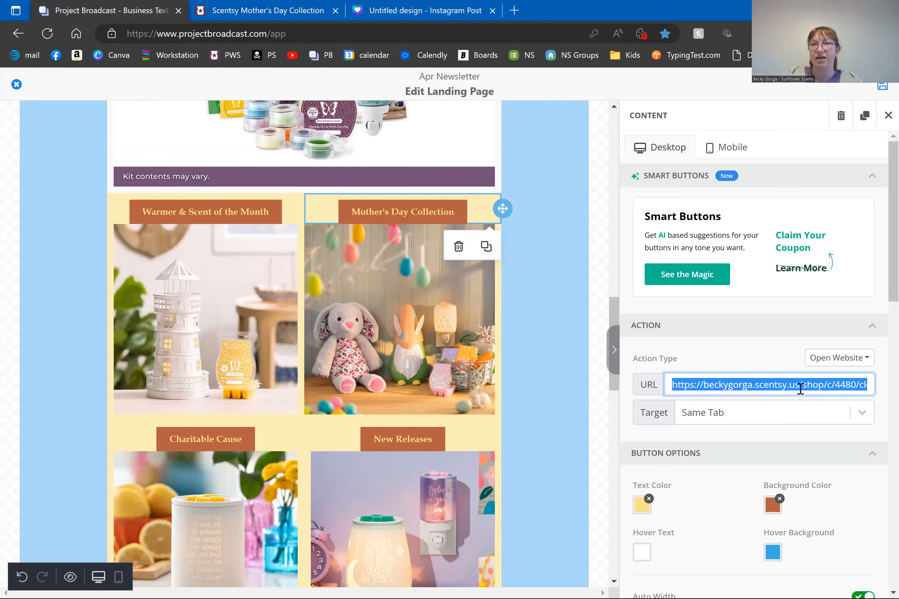
key(BackSpace)
key(ctrl+v)
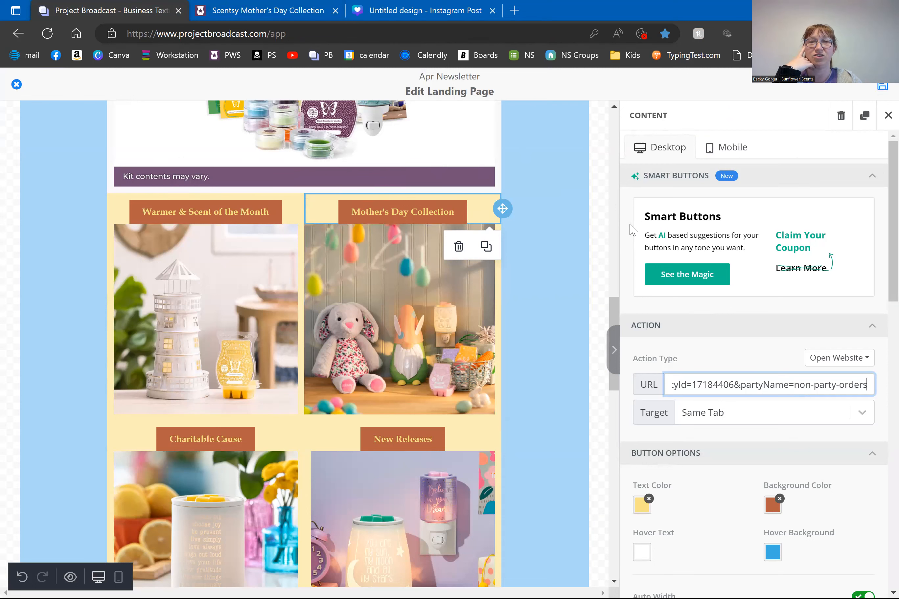
click(605, 236)
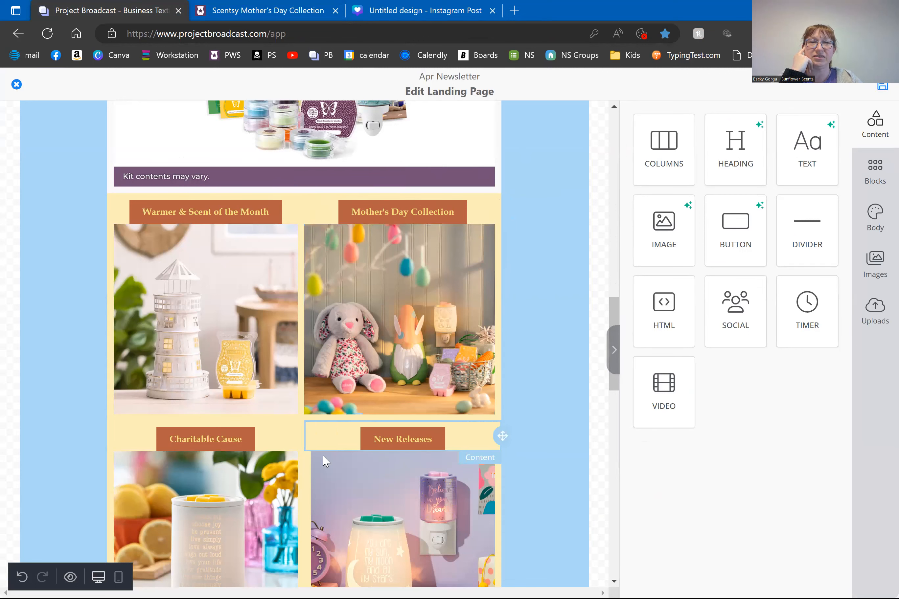
Review the newsletter's remaining collection sections and check the PB training folder for an image to replace the New Releases picture
drag(614, 385, 617, 468)
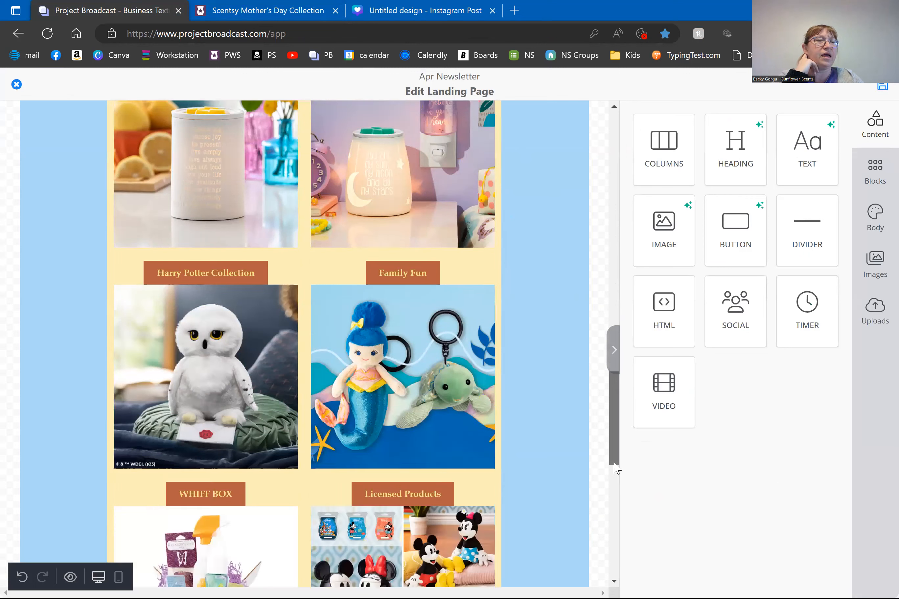
scroll(174, 352, down, 1)
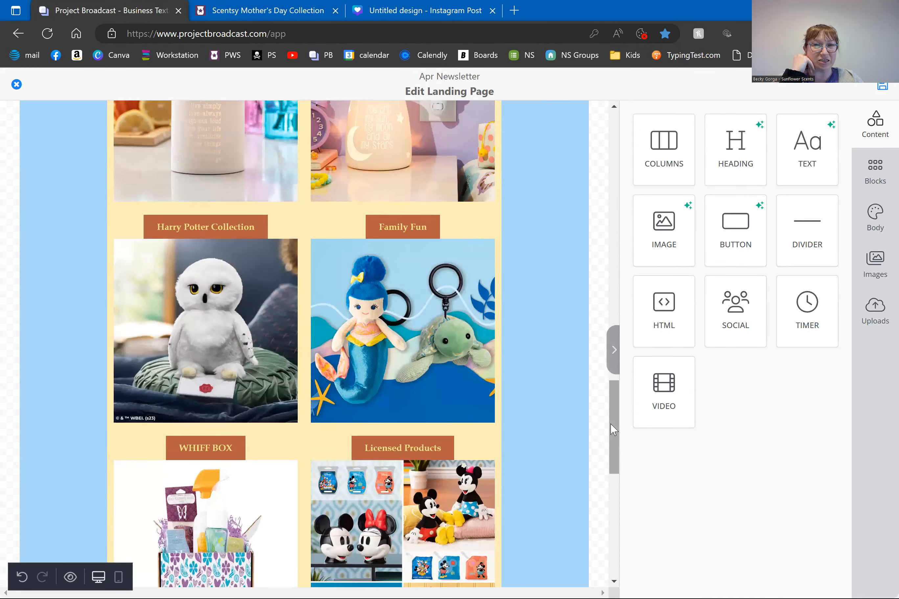
scroll(425, 453, down, 2)
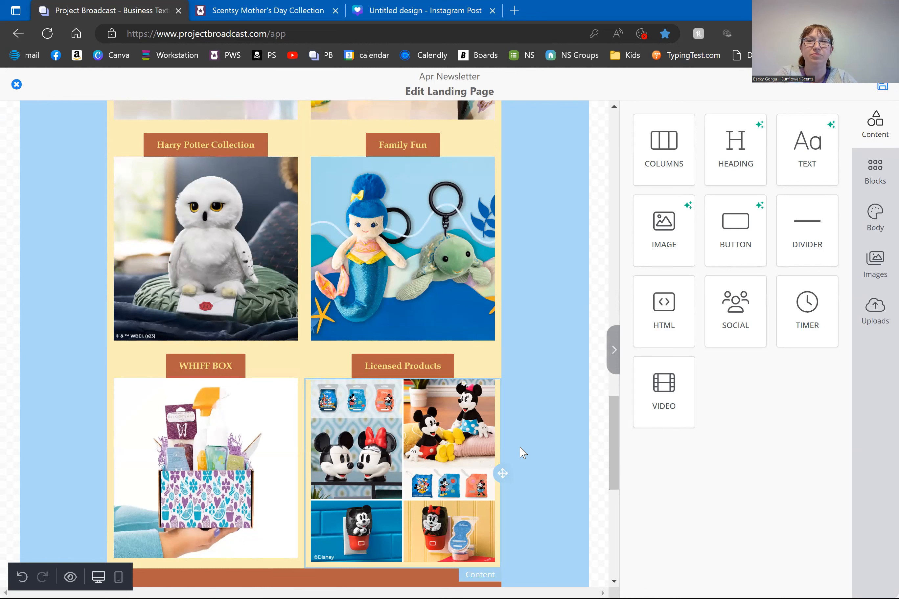
drag(616, 452, 604, 364)
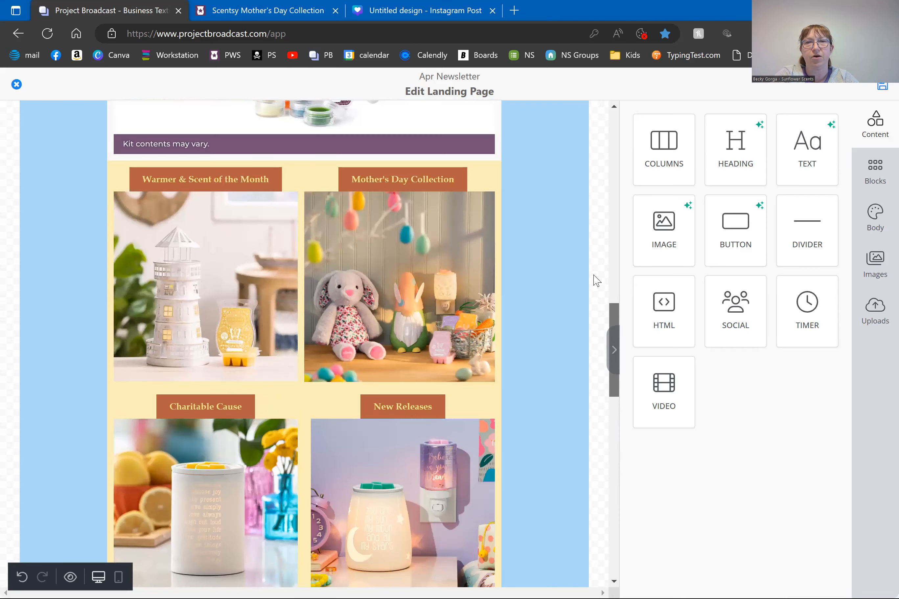
drag(614, 398, 614, 418)
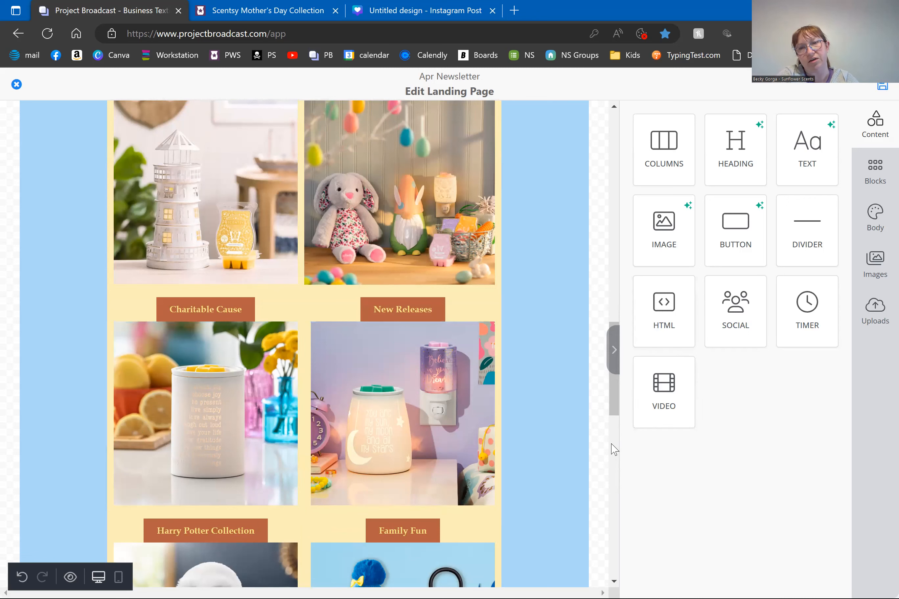
drag(613, 409, 613, 420)
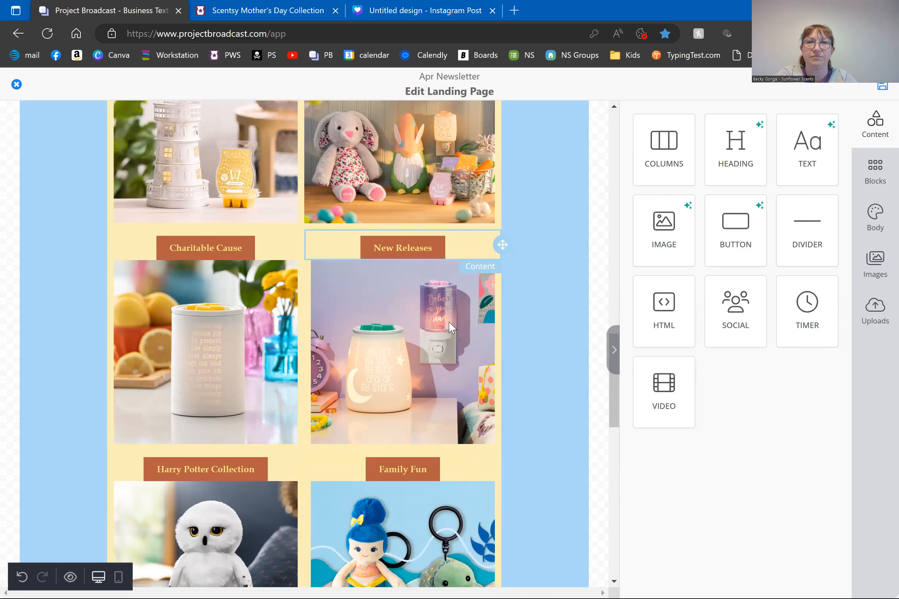
click(450, 327)
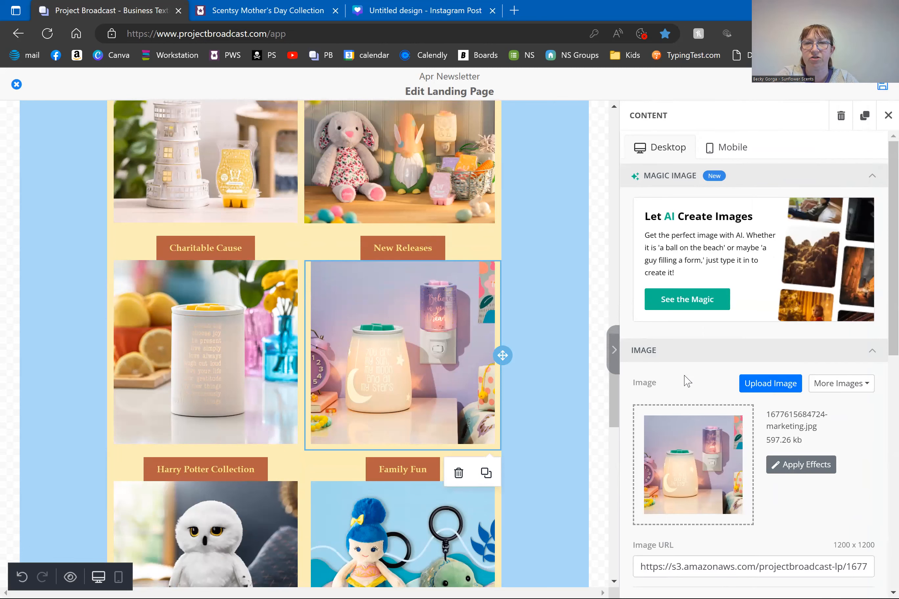
click(785, 384)
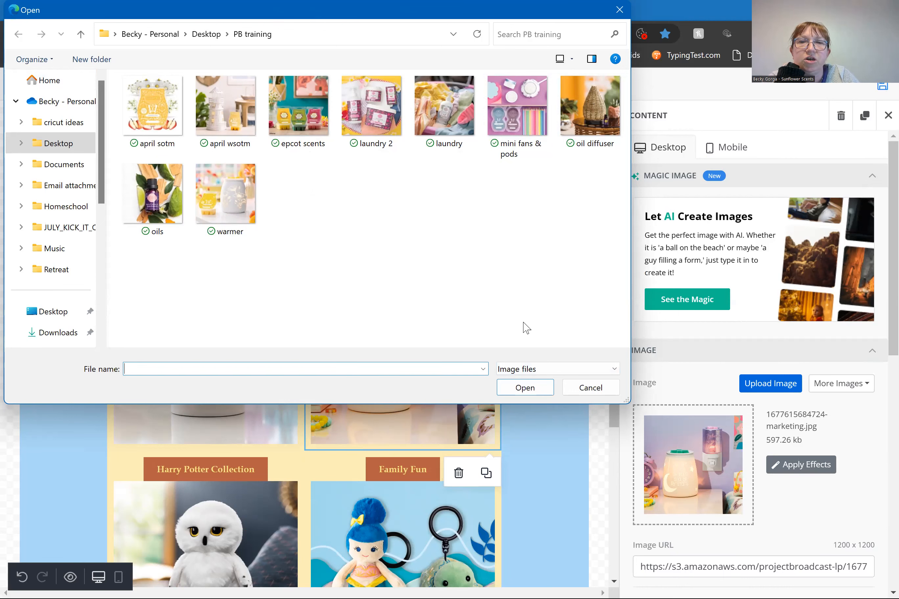
click(601, 389)
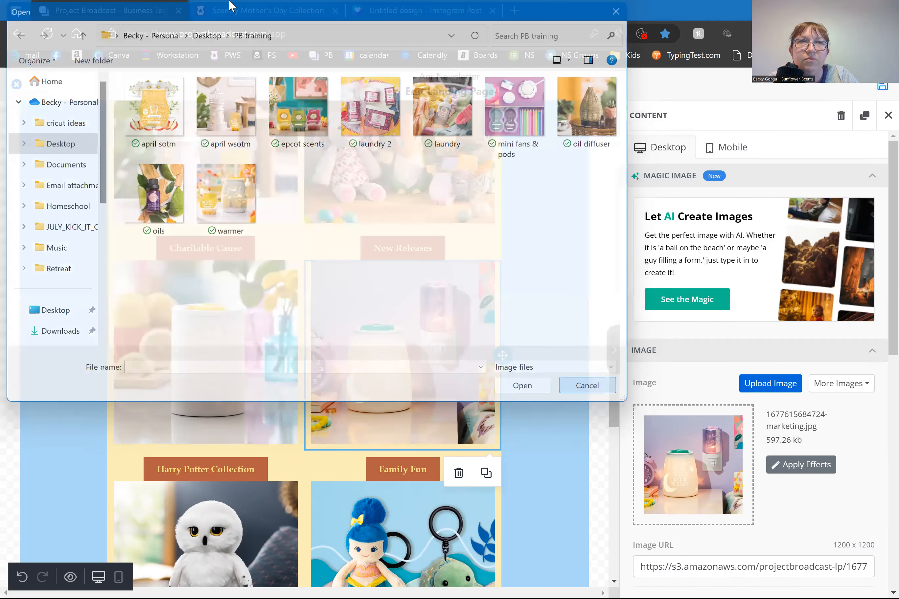
Switch to the Scentsy store tab and look at the Woof Box collection page
click(255, 9)
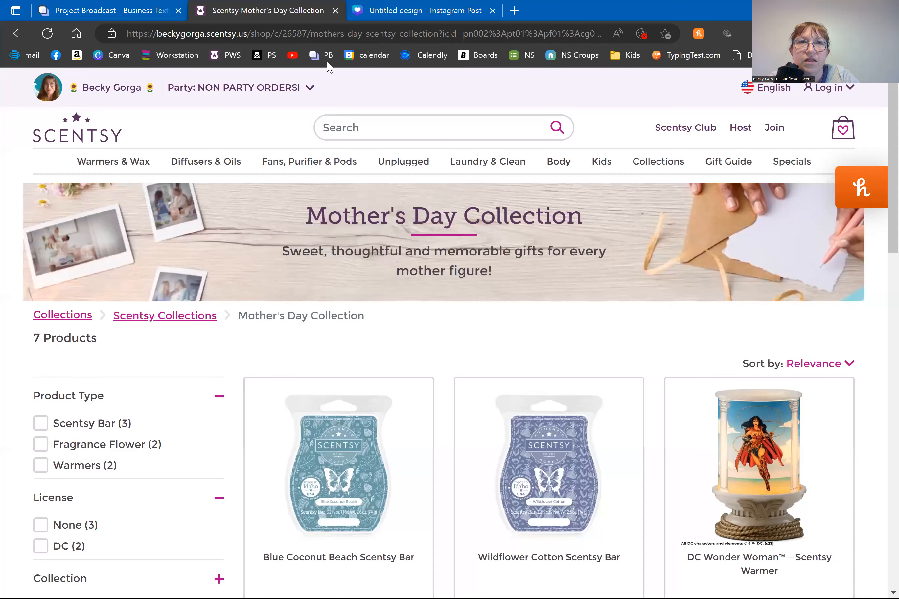
mouse_move(675, 167)
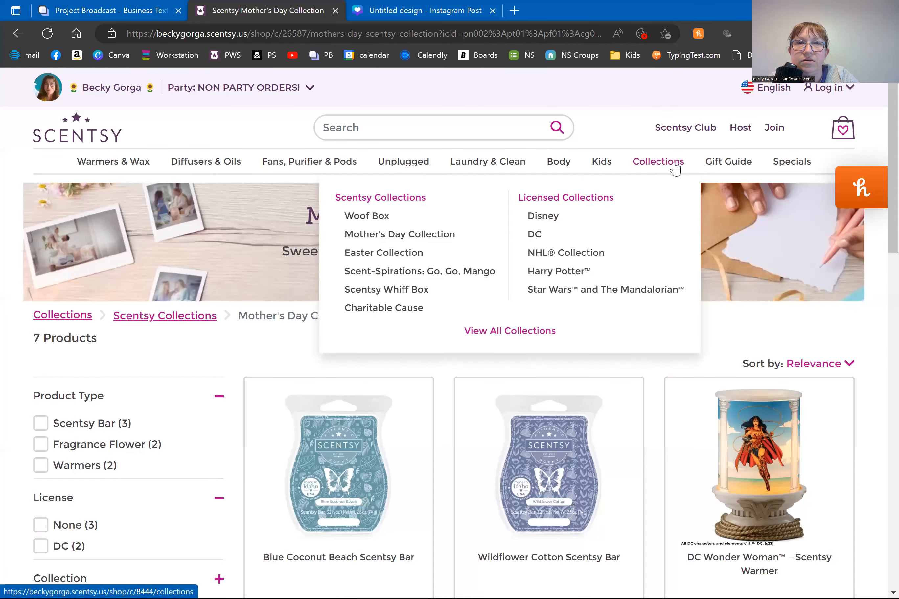
click(377, 222)
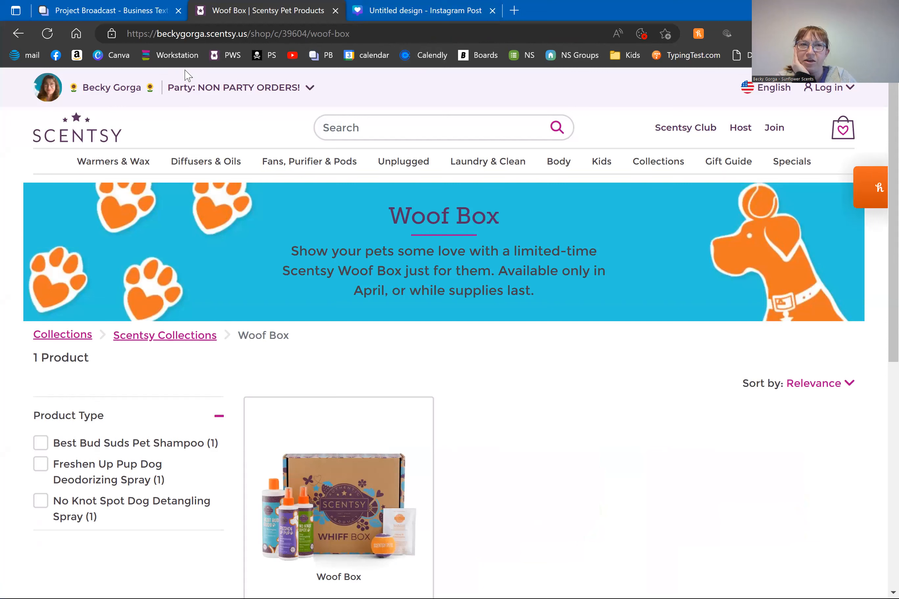
Sign in to the Scentsy Workstation with the saved credentials and open its Marketing page
click(170, 61)
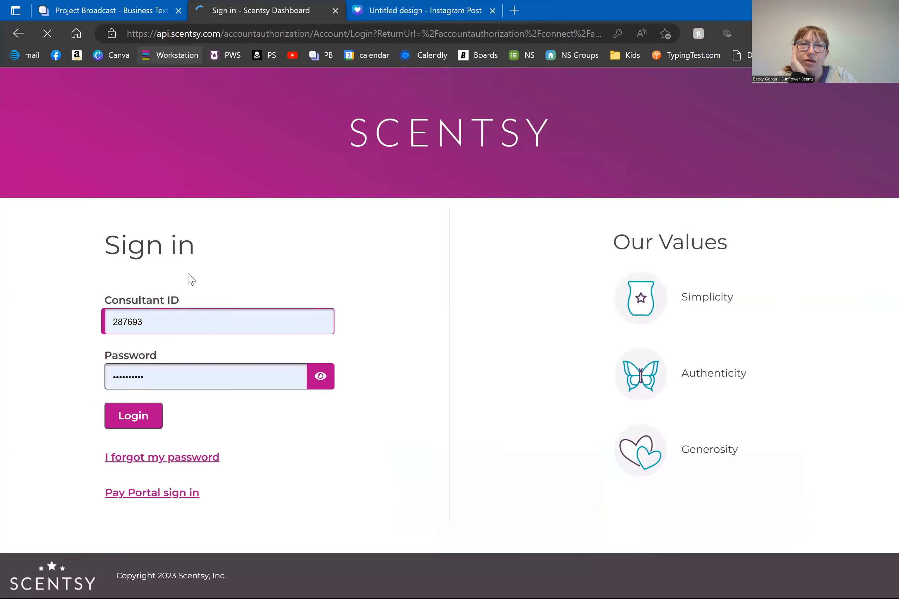
click(118, 424)
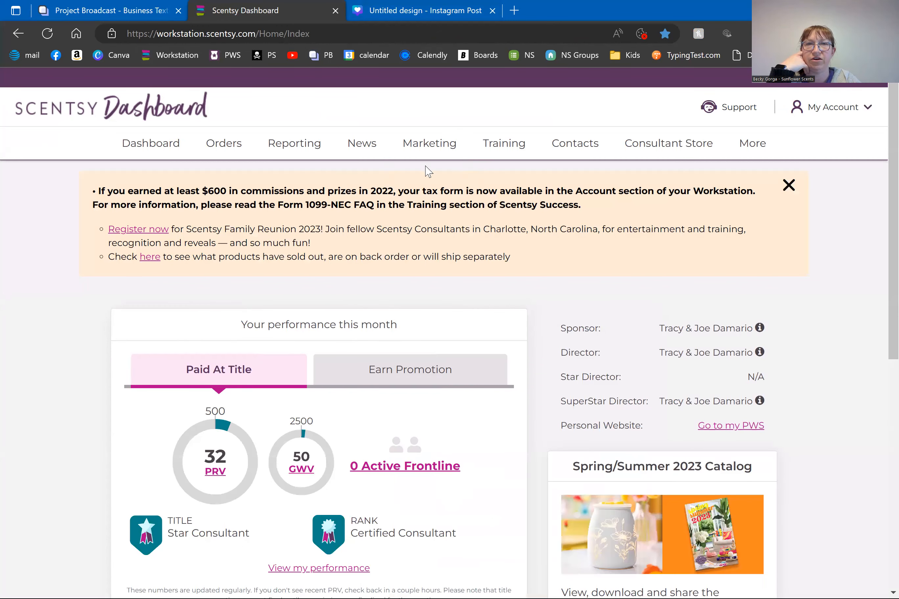
mouse_move(422, 151)
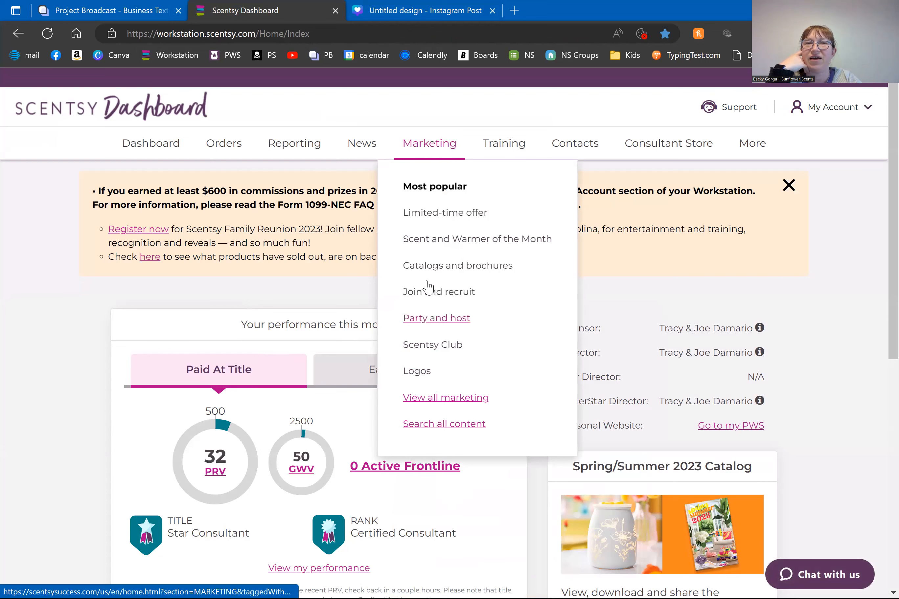
click(425, 150)
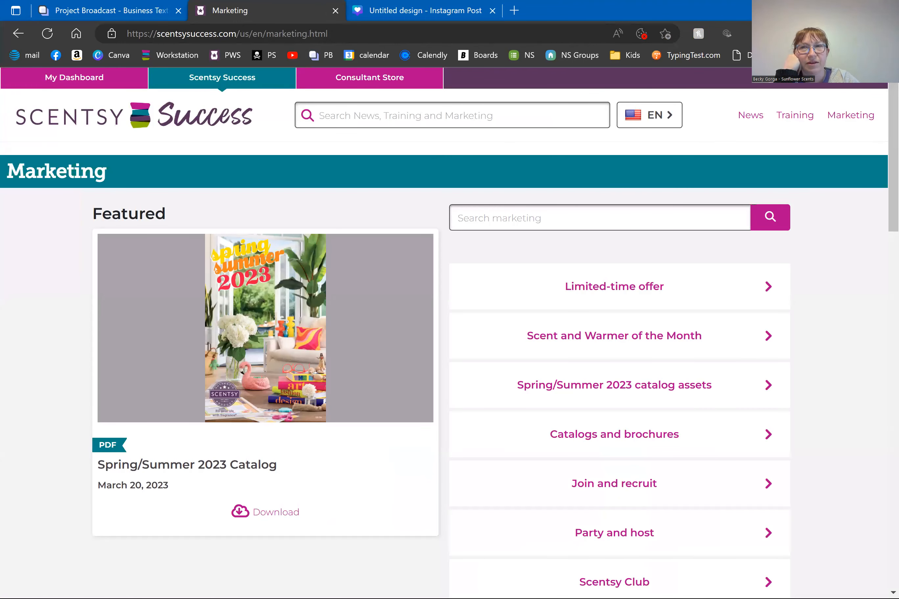
Search the marketing materials for "woof" and open the blue paw-print Woof Box image at full view
scroll(879, 175, down, 2)
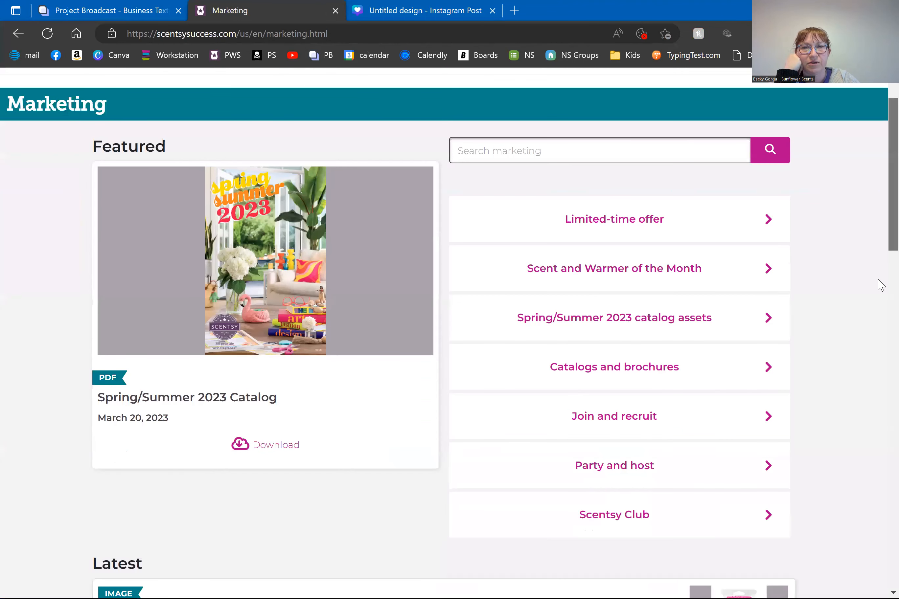
scroll(878, 282, down, 12)
scroll(877, 443, down, 12)
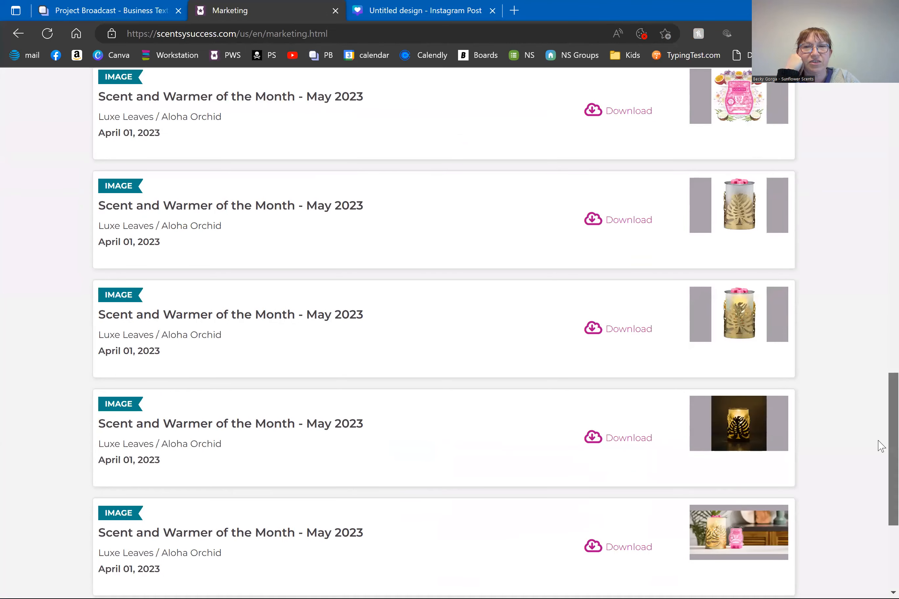
scroll(880, 425, up, 15)
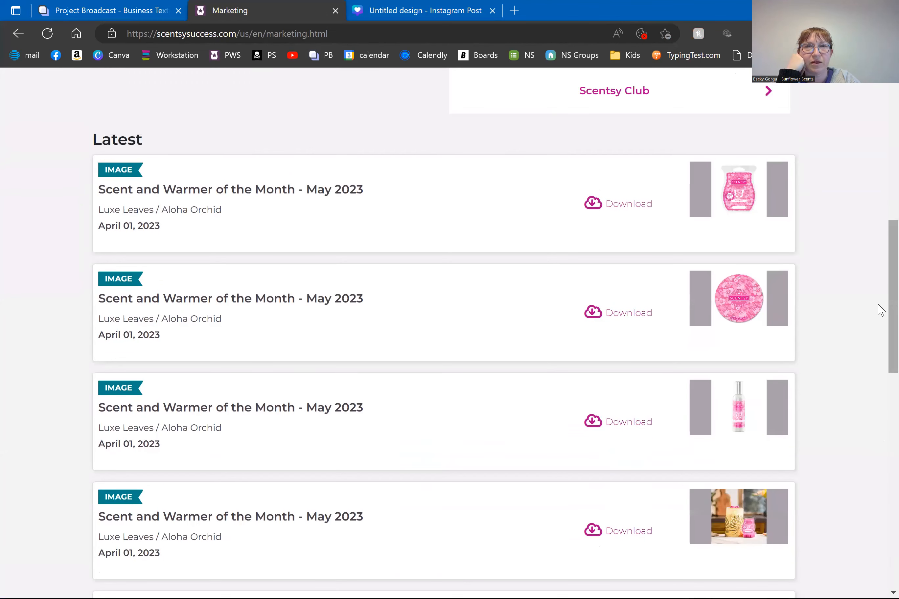
scroll(878, 271, up, 10)
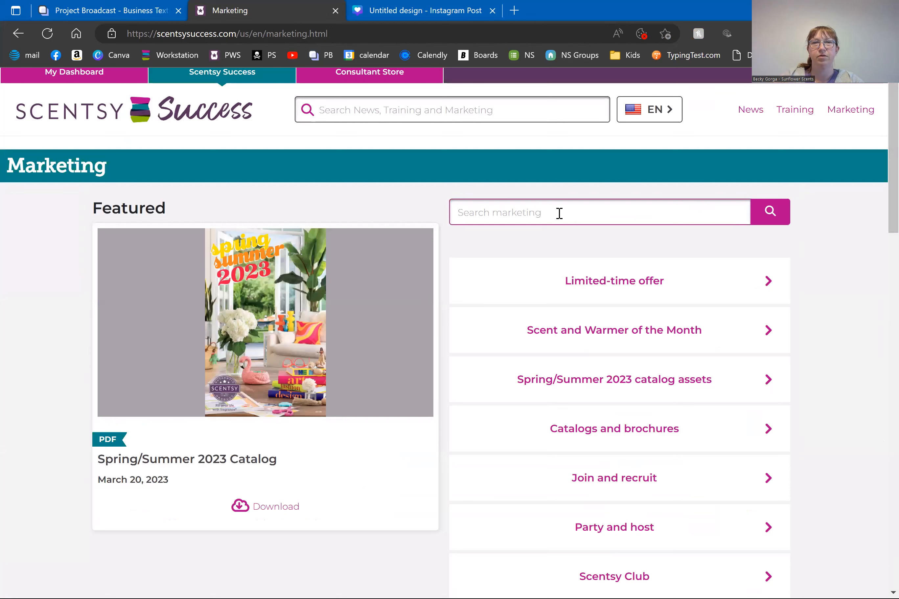
click(559, 213)
text(woof)
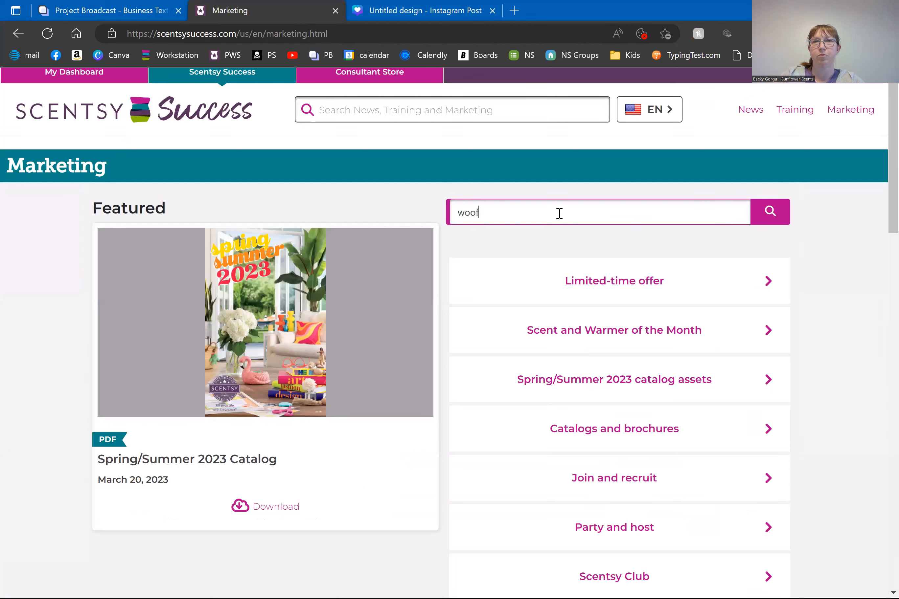
key(Return)
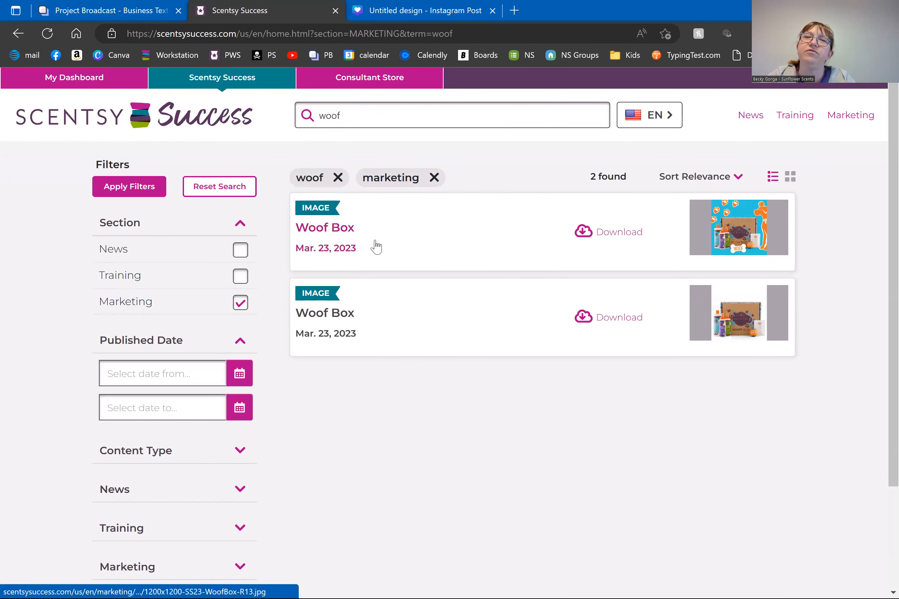
click(333, 240)
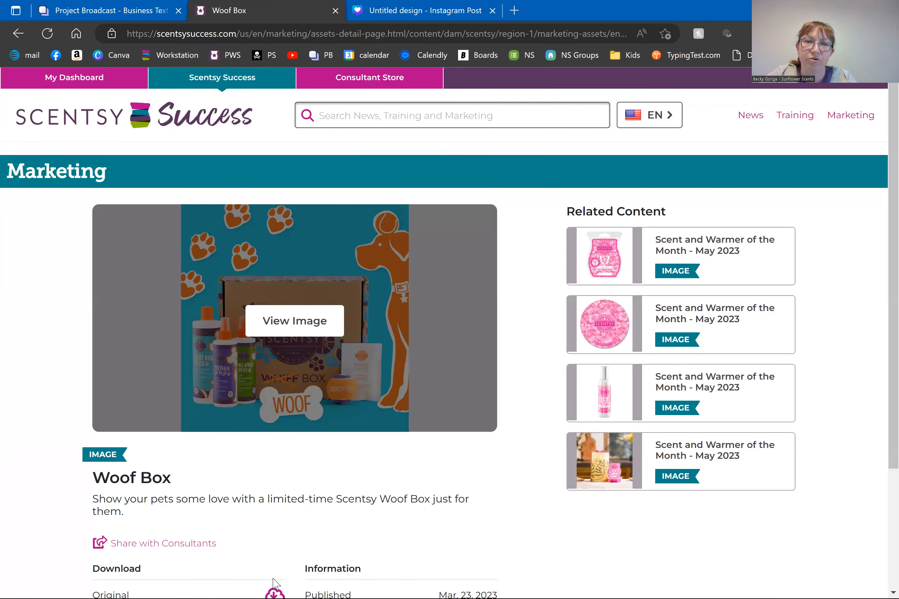
click(291, 321)
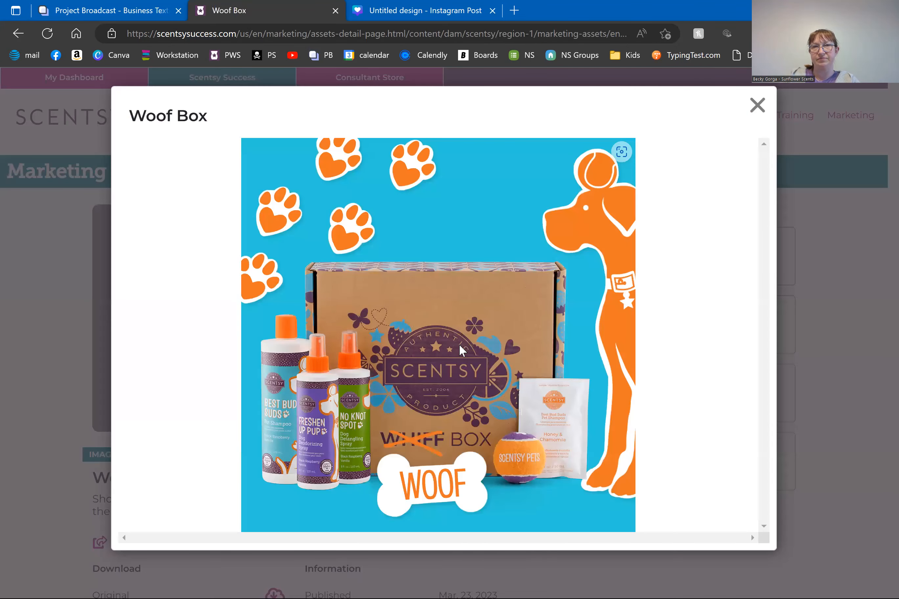
Save the Woof Box image as "woof box" in the Desktop's PB training folder and return to the Project Broadcast landing page editor
right_click(460, 346)
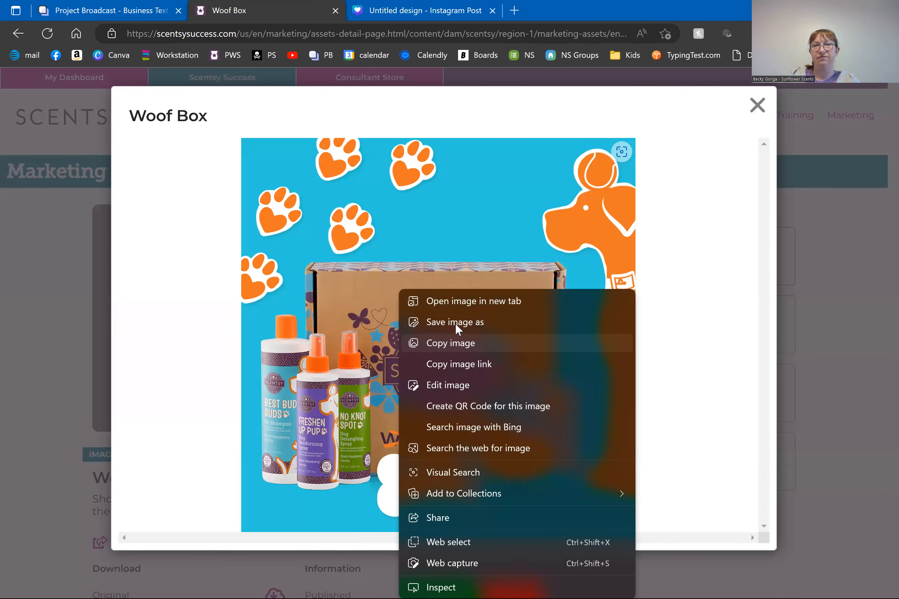
click(456, 326)
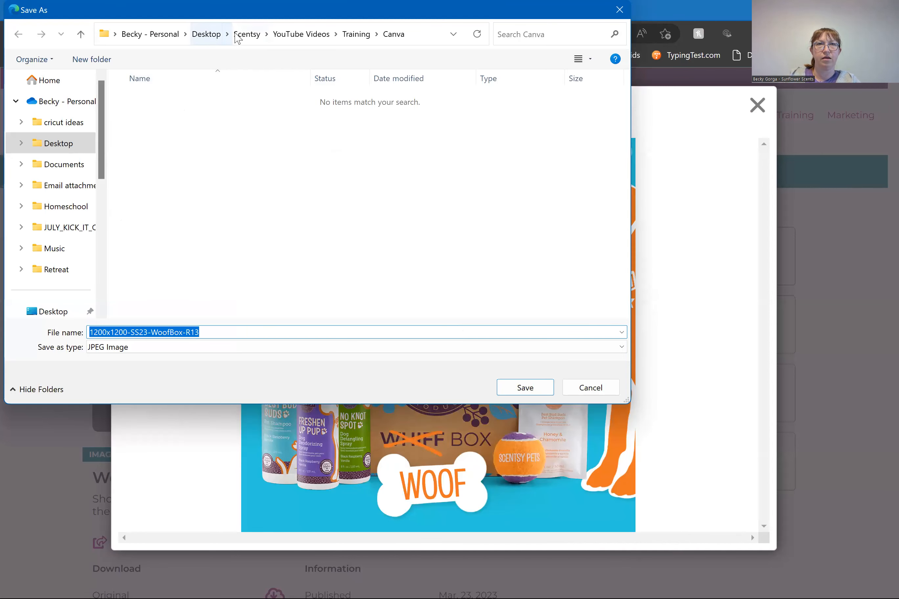
click(247, 35)
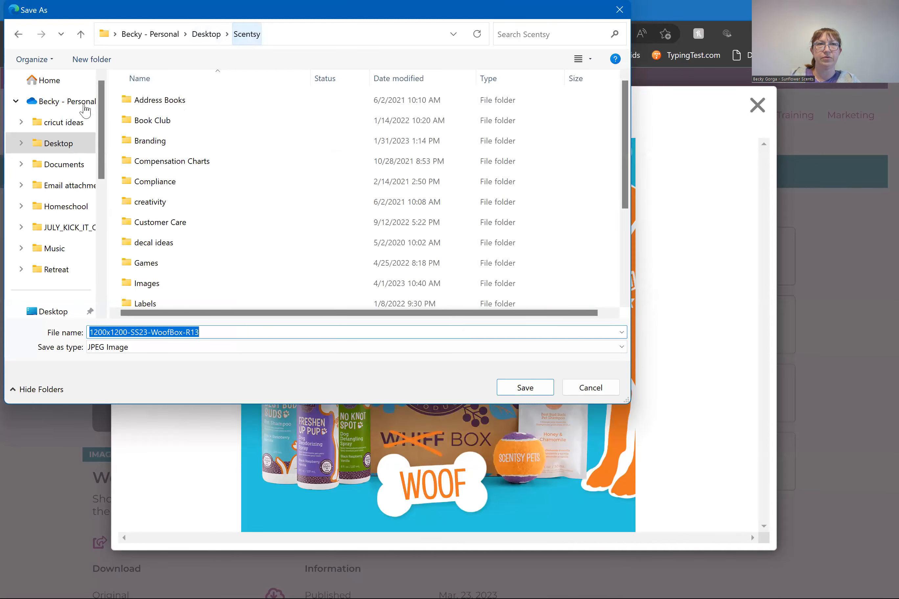
click(51, 149)
double_click(144, 165)
click(206, 335)
click(207, 335)
text(oof)
key(BackSpace)
key(BackSpace)
key(BackSpace)
key(BackSpace)
key(BackSpace)
key(BackSpace)
key(BackSpace)
key(BackSpace)
key(BackSpace)
key(BackSpace)
key(BackSpace)
key(BackSpace)
key(BackSpace)
key(BackSpace)
key(BackSpace)
key(BackSpace)
key(BackSpace)
key(BackSpace)
key(BackSpace)
key(BackSpace)
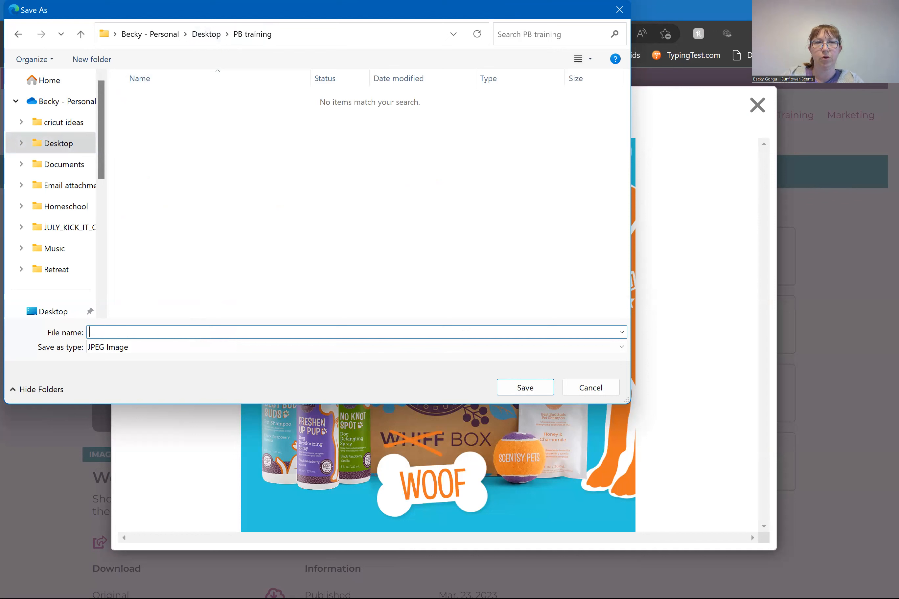
text(woof boc)
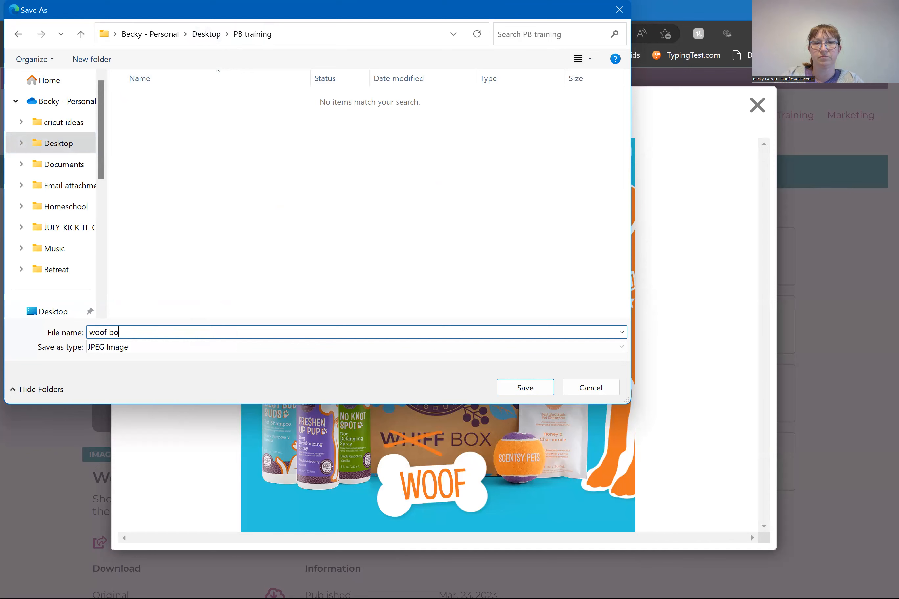
key(Return)
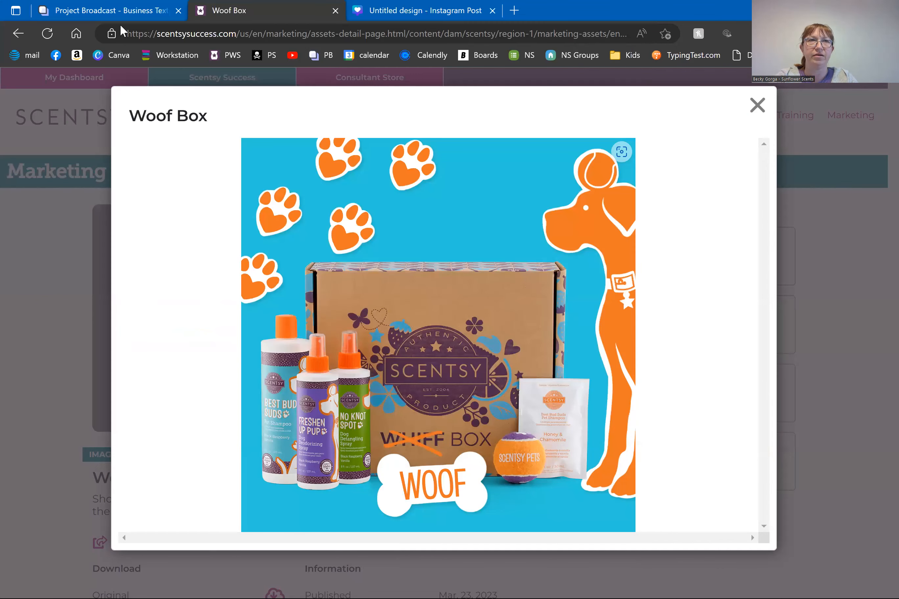
click(108, 5)
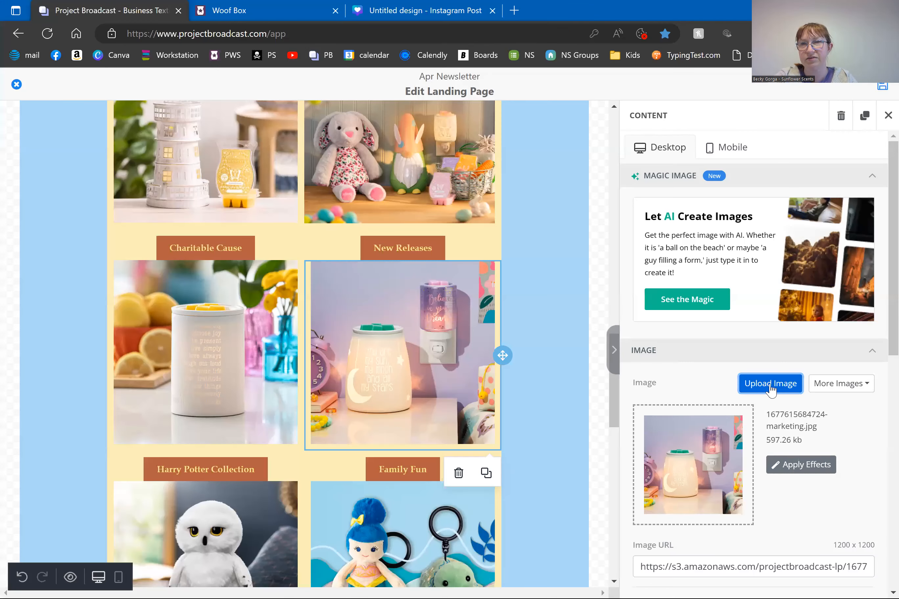
Replace the purple warmer image beneath the New Releases button with the "woof box" image from the PB training folder
click(770, 383)
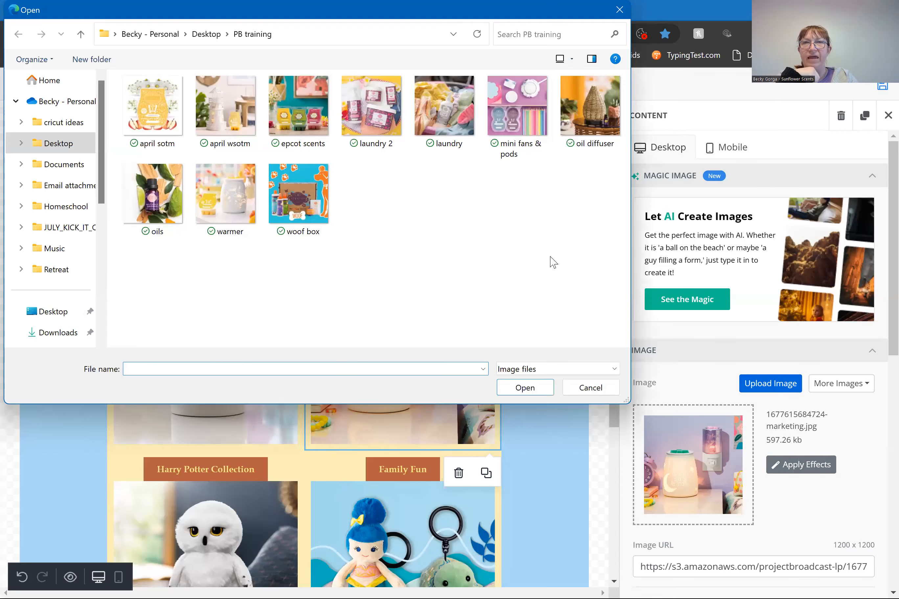
click(286, 198)
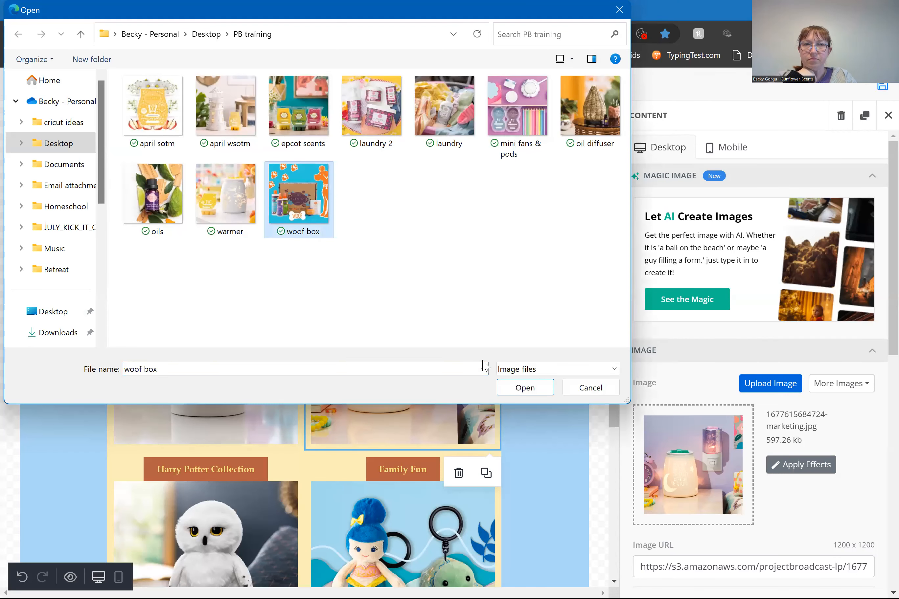
click(519, 388)
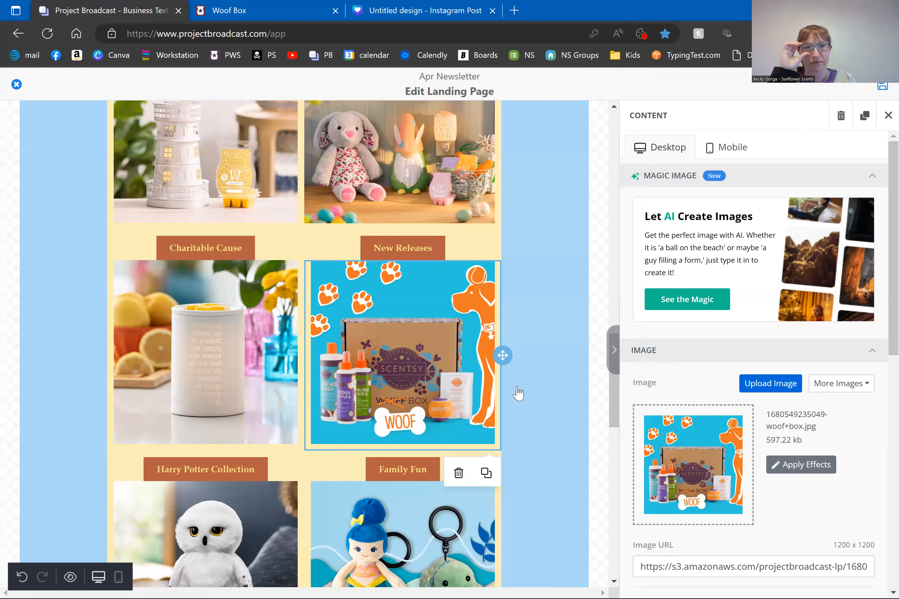
Change the New Releases button's text to "Woof Box"
click(396, 249)
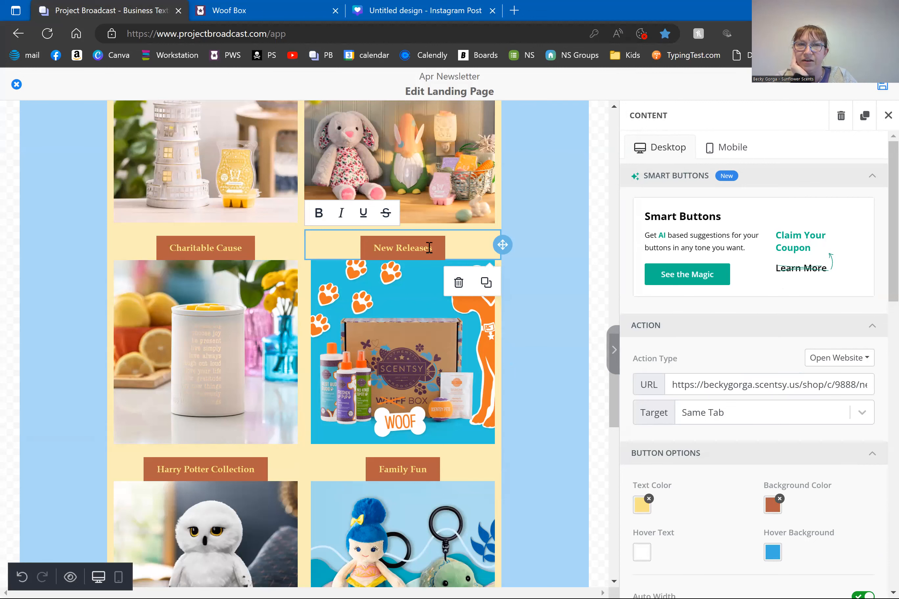
drag(432, 247, 381, 251)
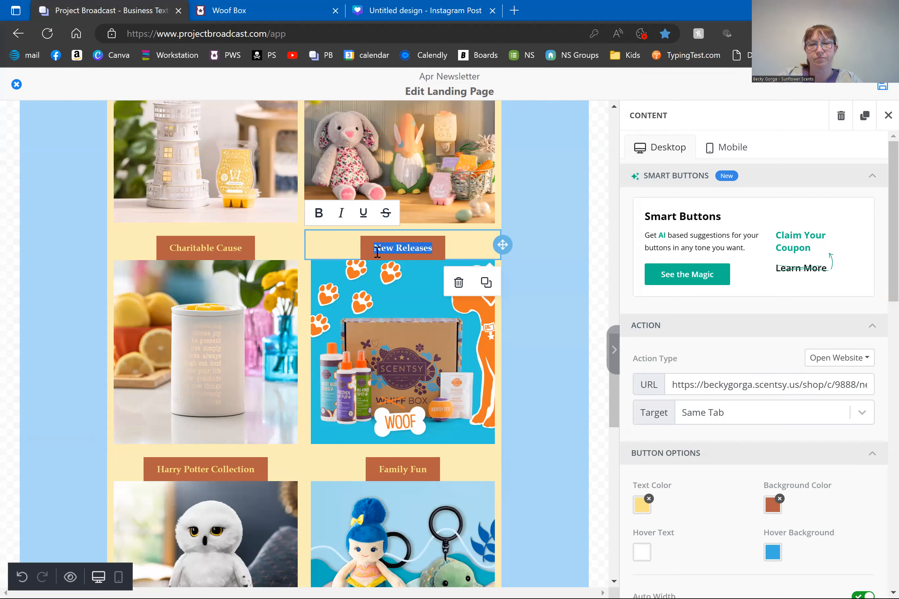
text(Woof Box)
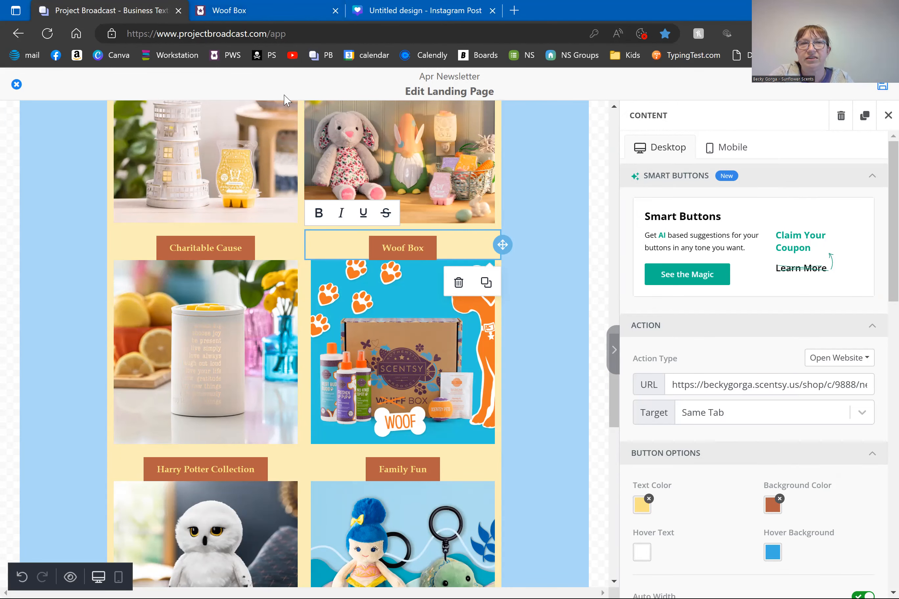
Close the enlarged Woof Box image on Scentsy Success and open the Scentsy store's Woof Box collection page in a new tab
click(259, 5)
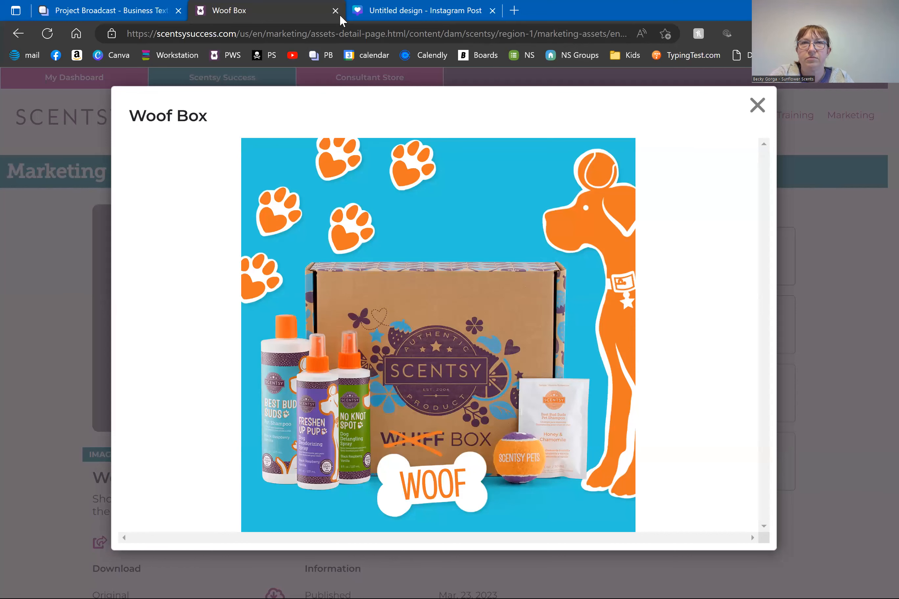
click(757, 105)
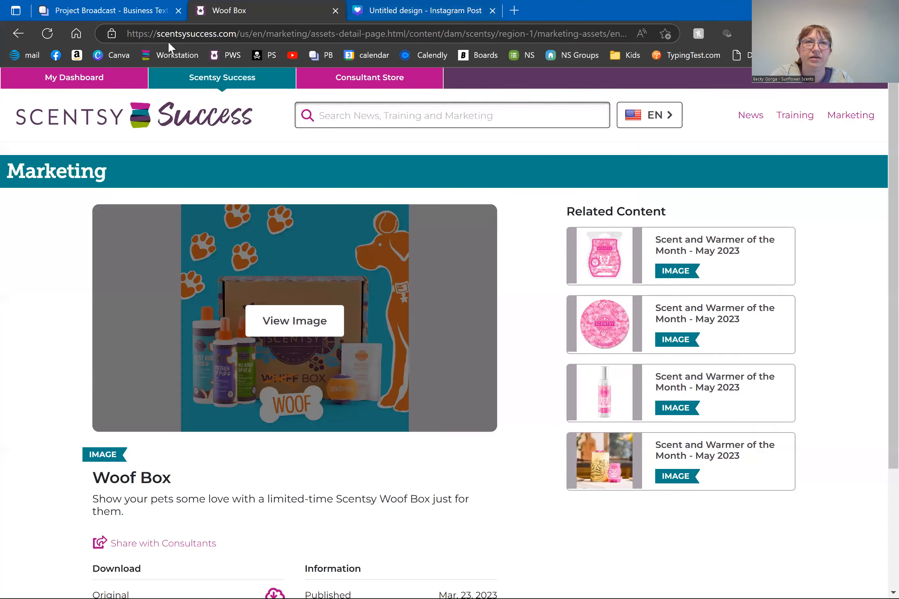
click(514, 10)
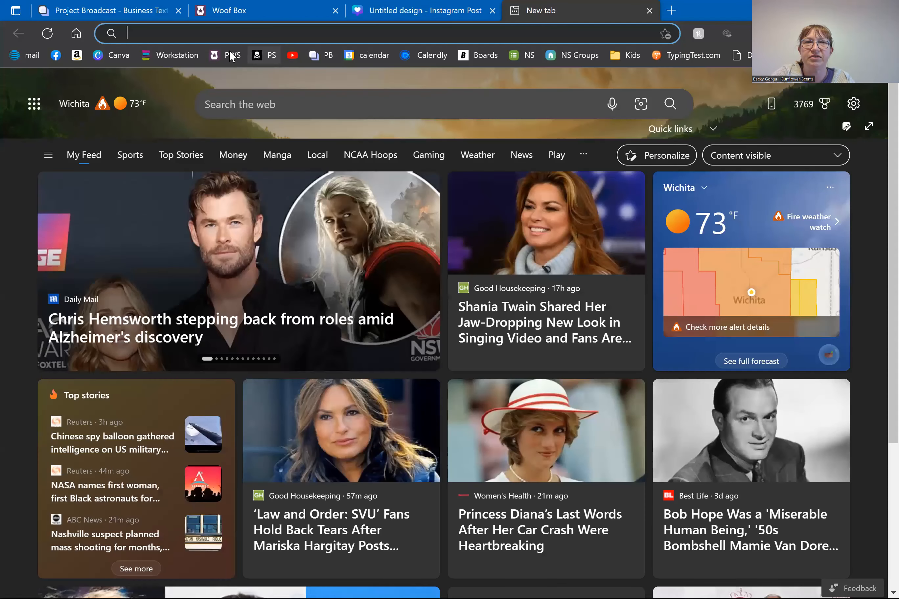
click(229, 50)
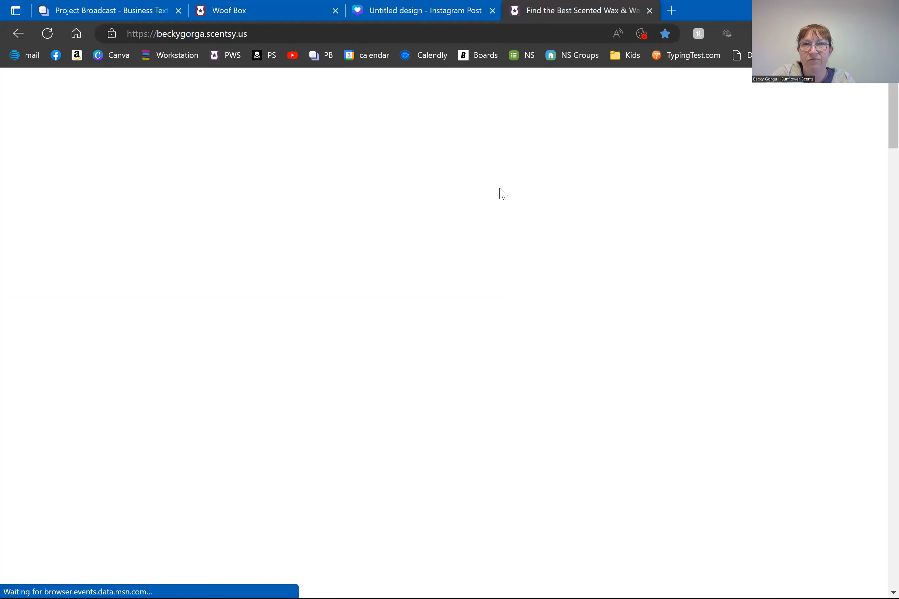
mouse_move(505, 170)
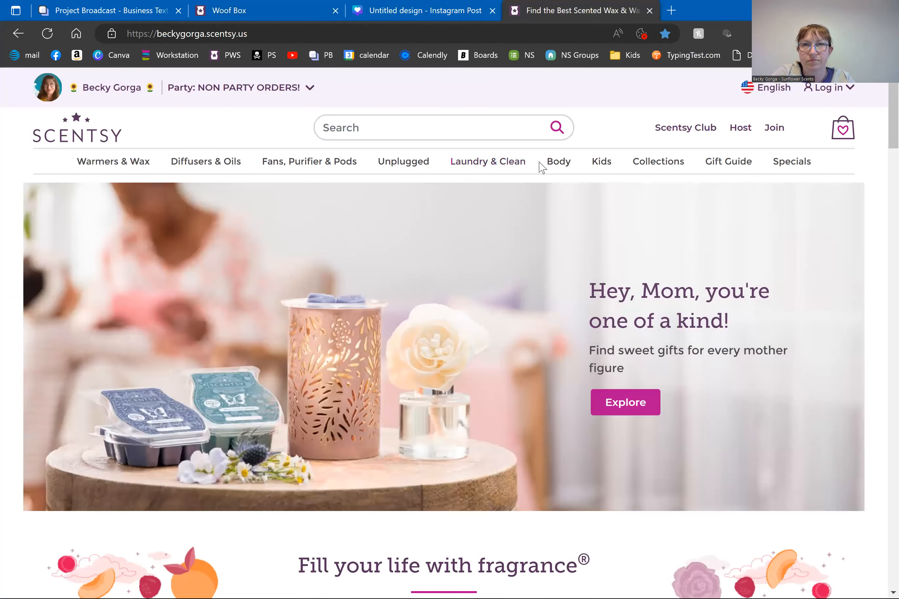
mouse_move(657, 163)
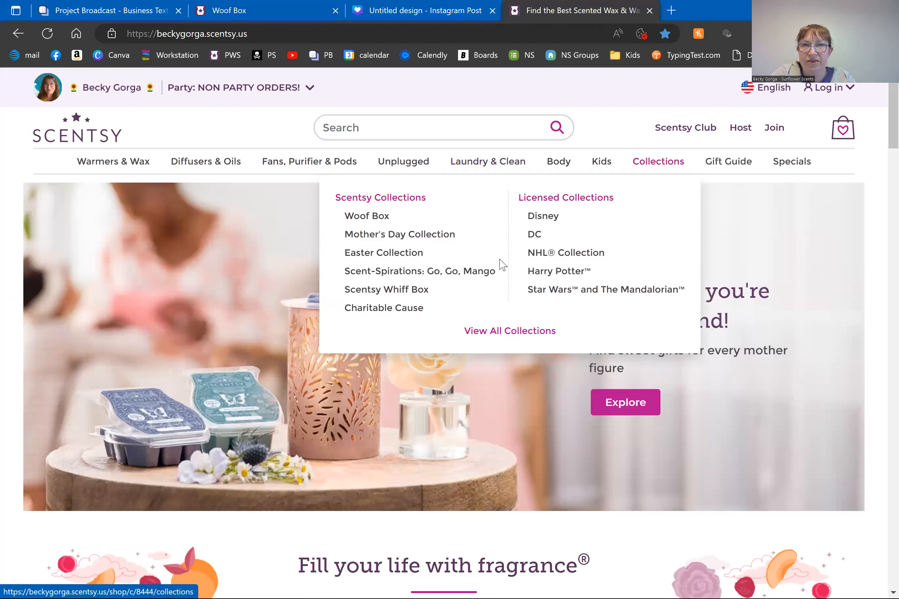
click(373, 223)
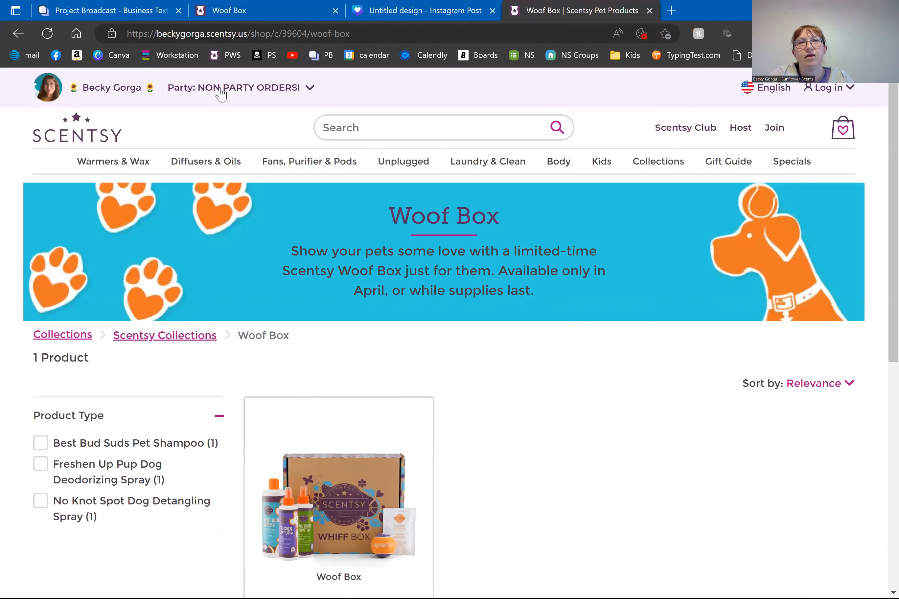
Copy the Woof Box page link from the NON PARTY ORDERS! party's sharing options
click(221, 93)
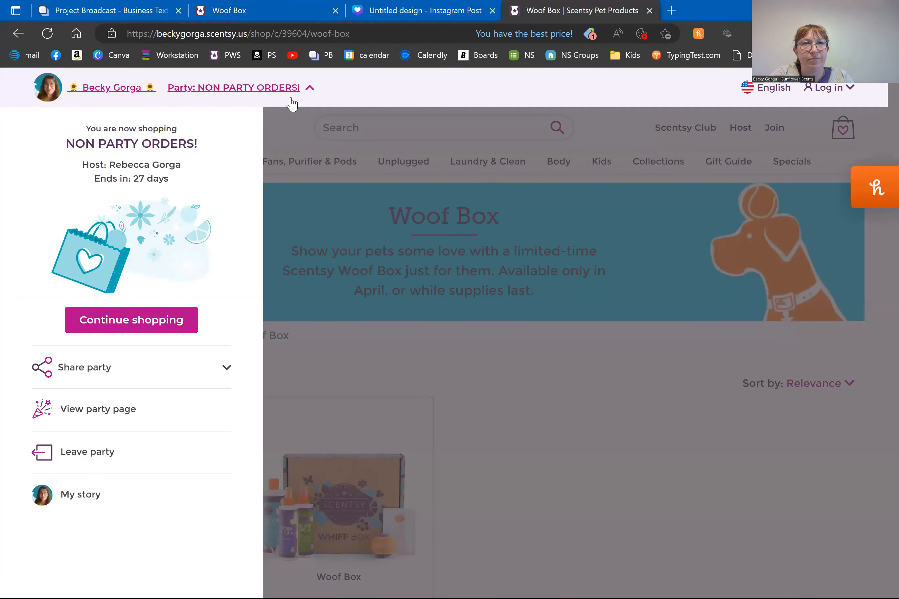
click(85, 367)
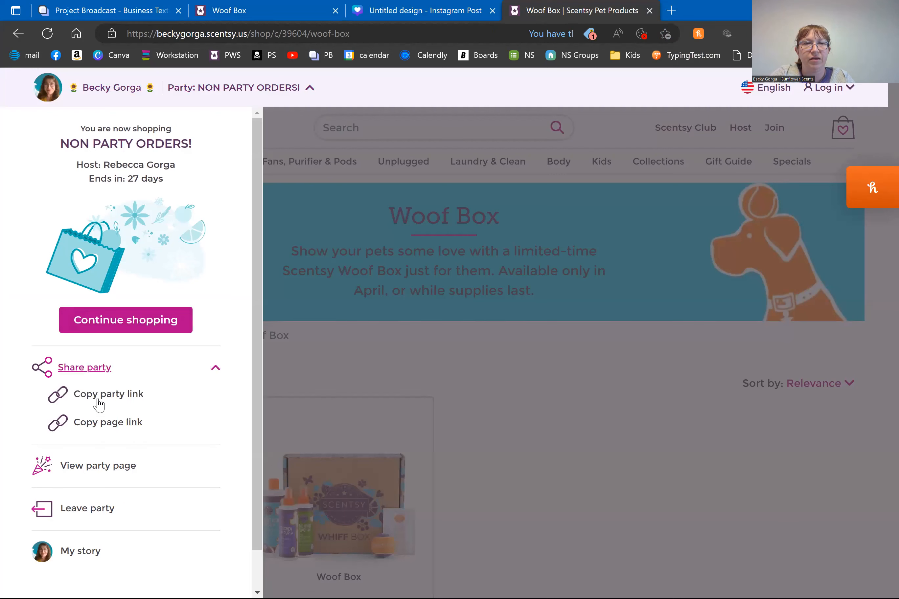
click(98, 425)
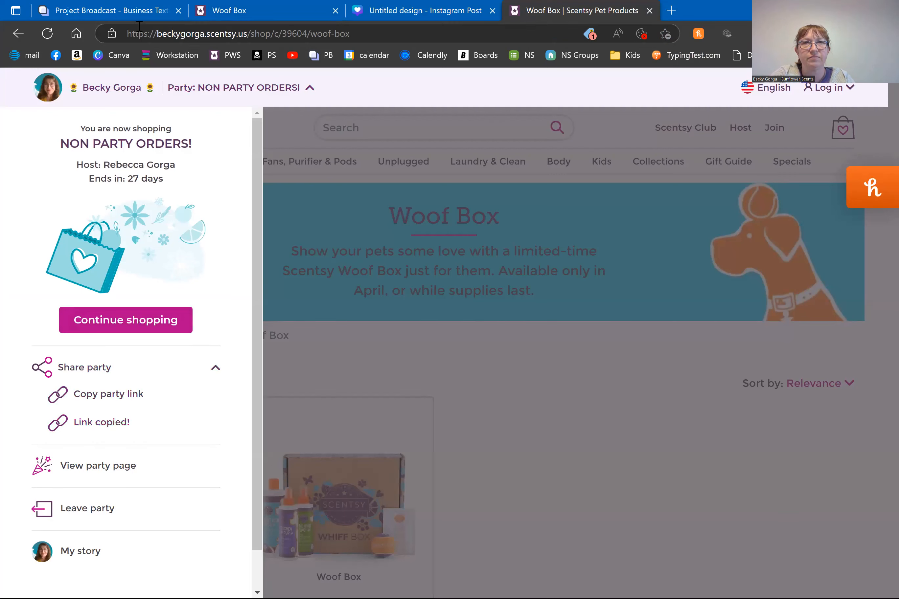
Return to the Project Broadcast editor and replace the Woof Box button's URL with the copied page link
click(134, 5)
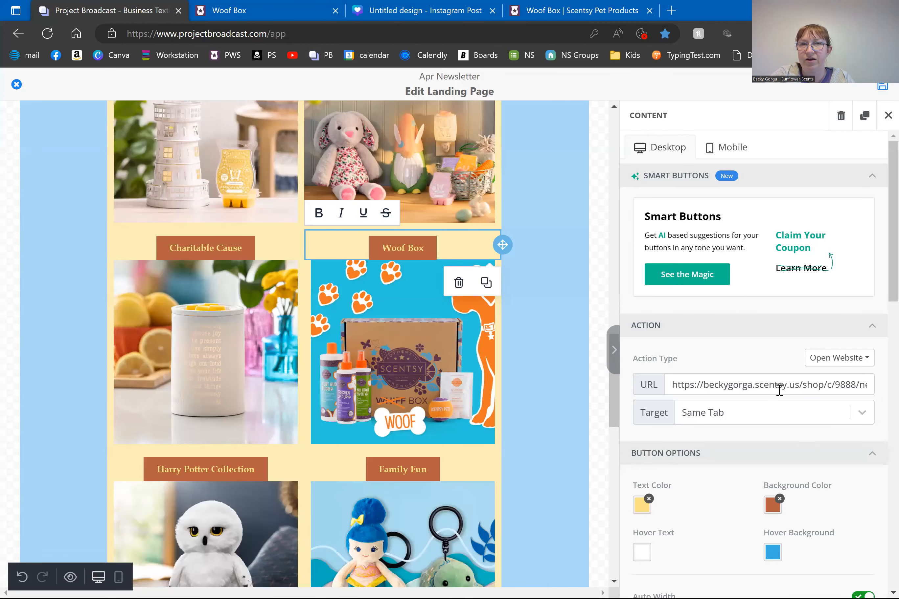
click(726, 385)
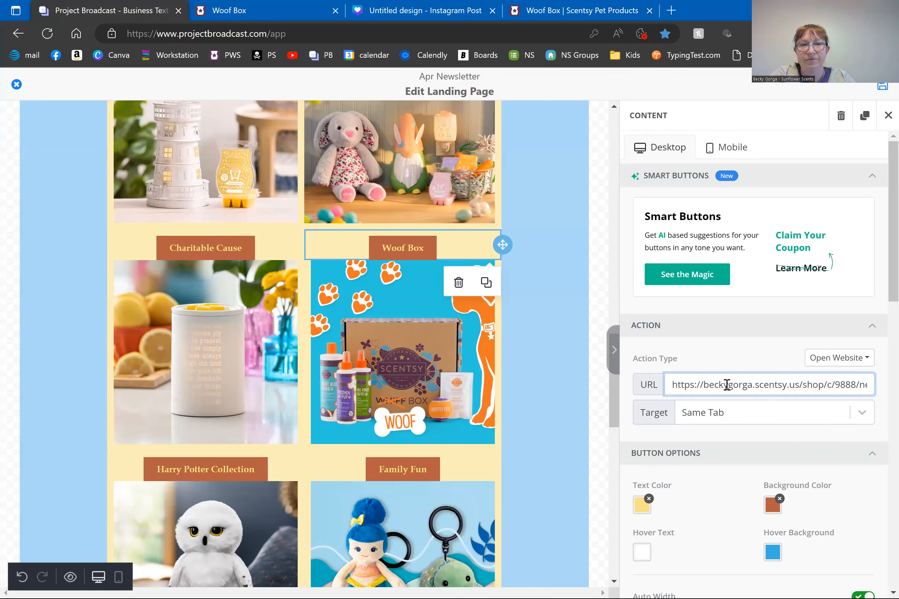
triple_click(726, 384)
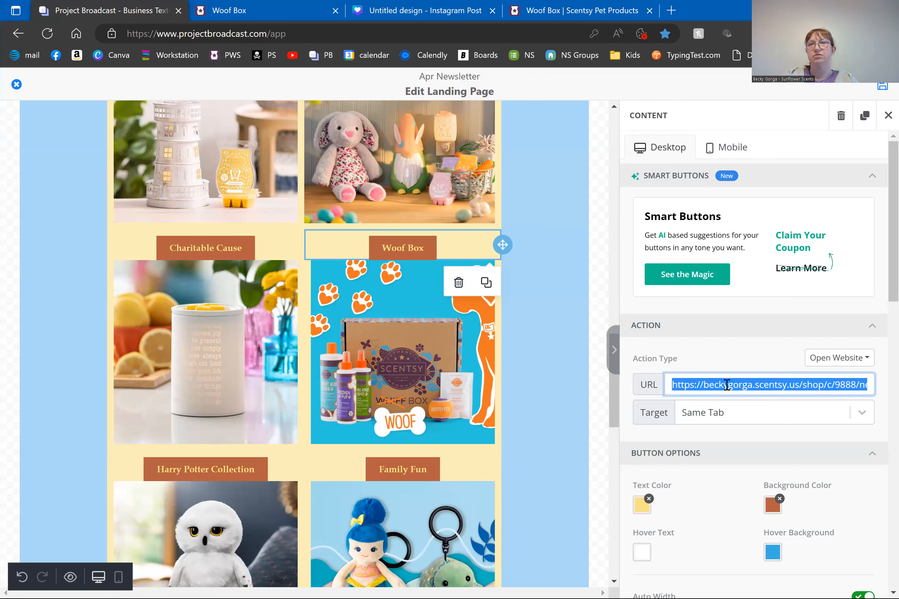
key(BackSpace)
key(ctrl+v)
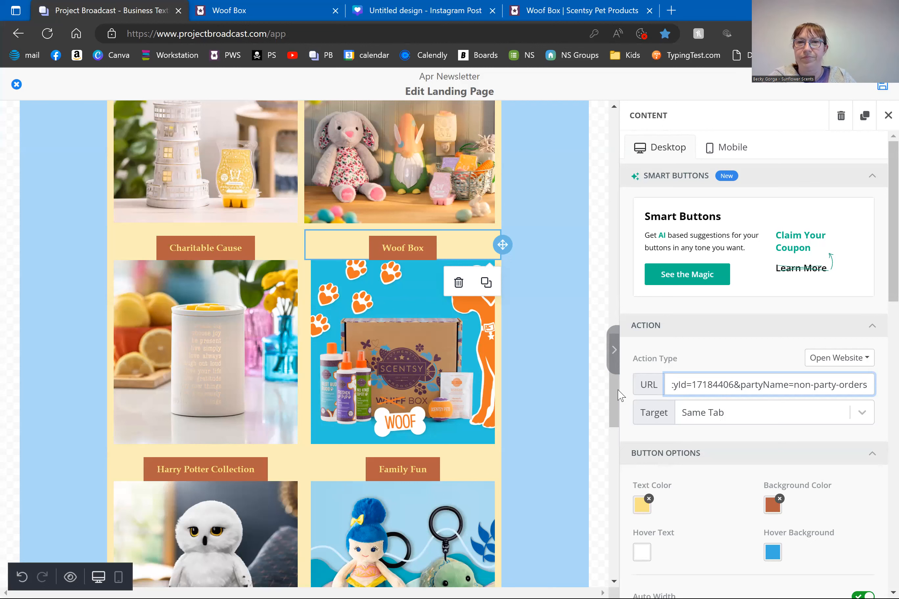
Open the NHL Collection in the Scentsy store and look through its products
drag(617, 426, 618, 430)
scroll(615, 437, down, 5)
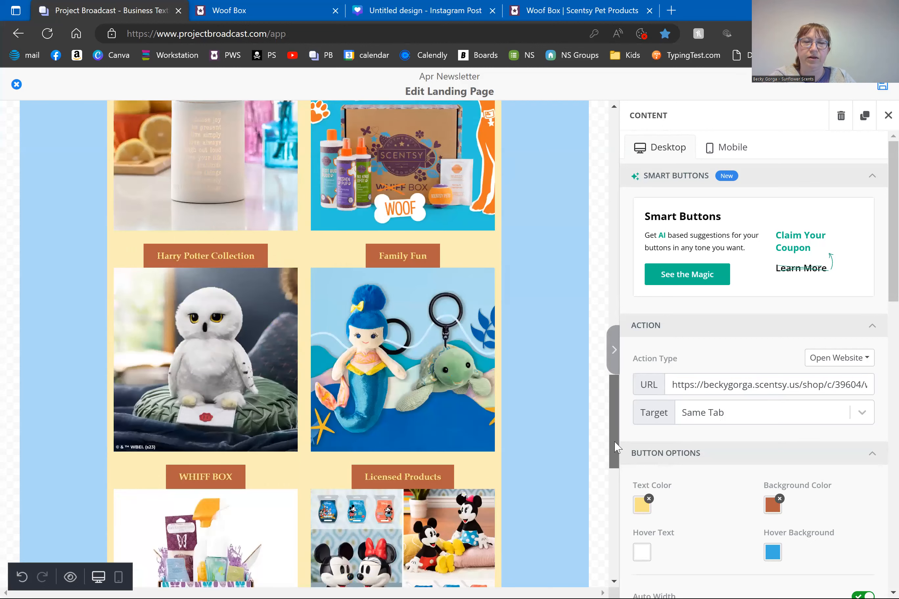
scroll(616, 447, down, 1)
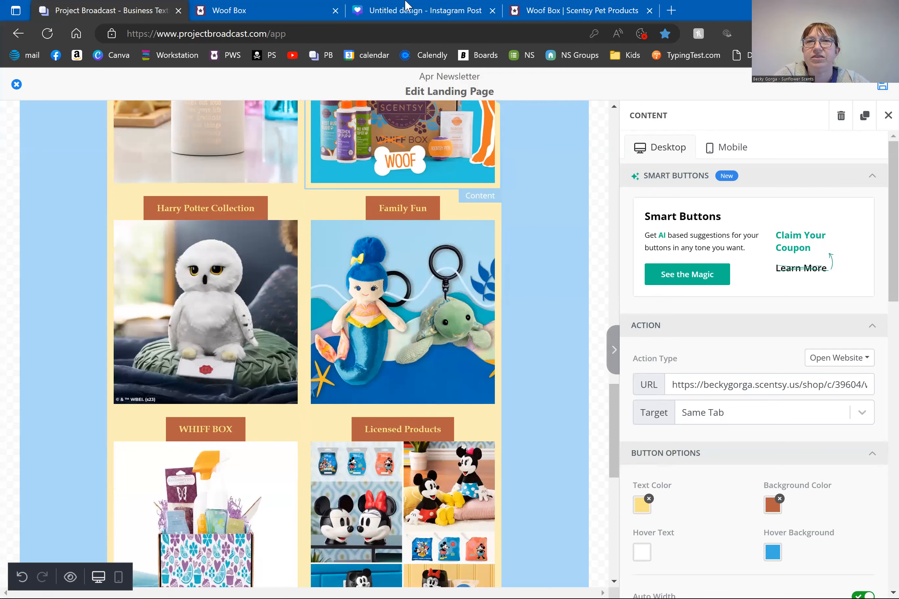
click(559, 6)
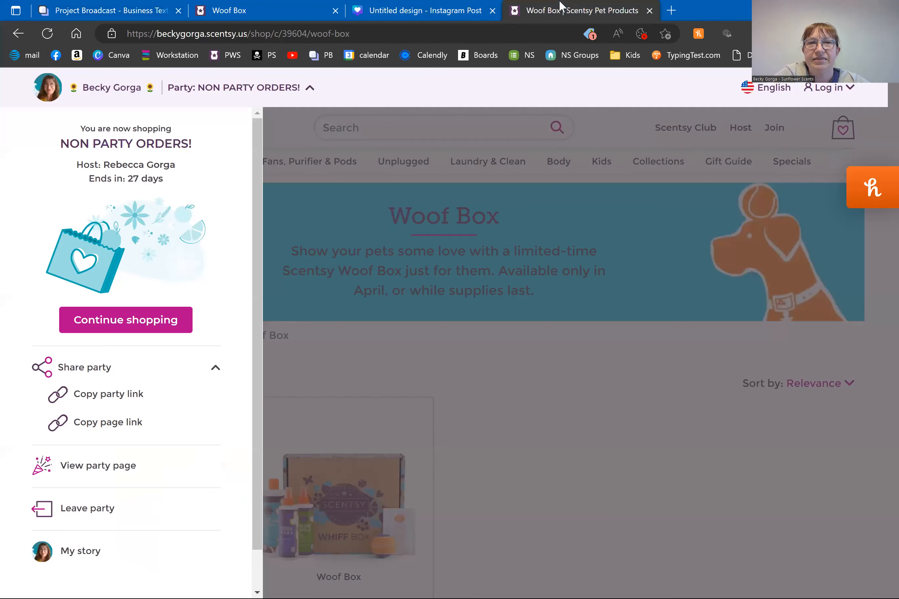
click(556, 104)
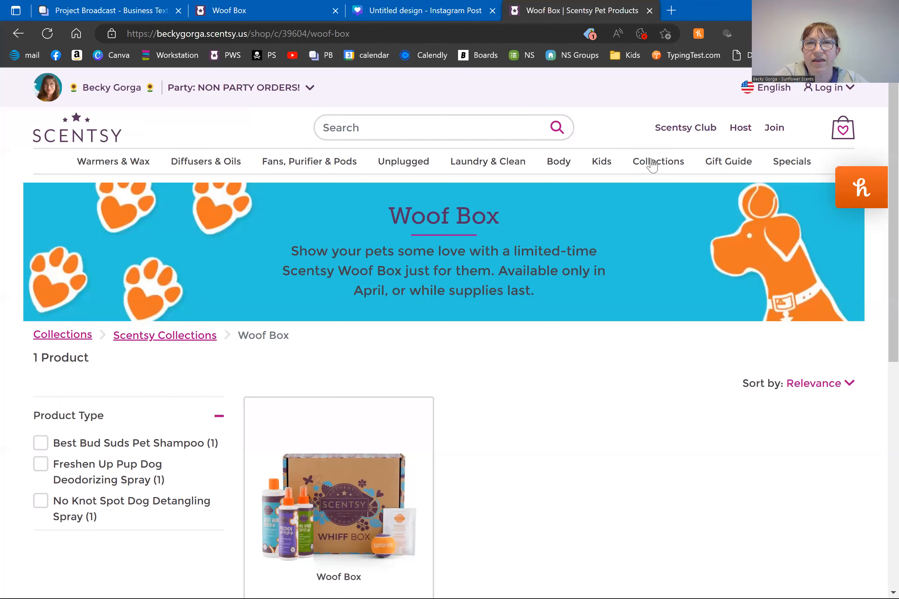
mouse_move(652, 165)
click(586, 255)
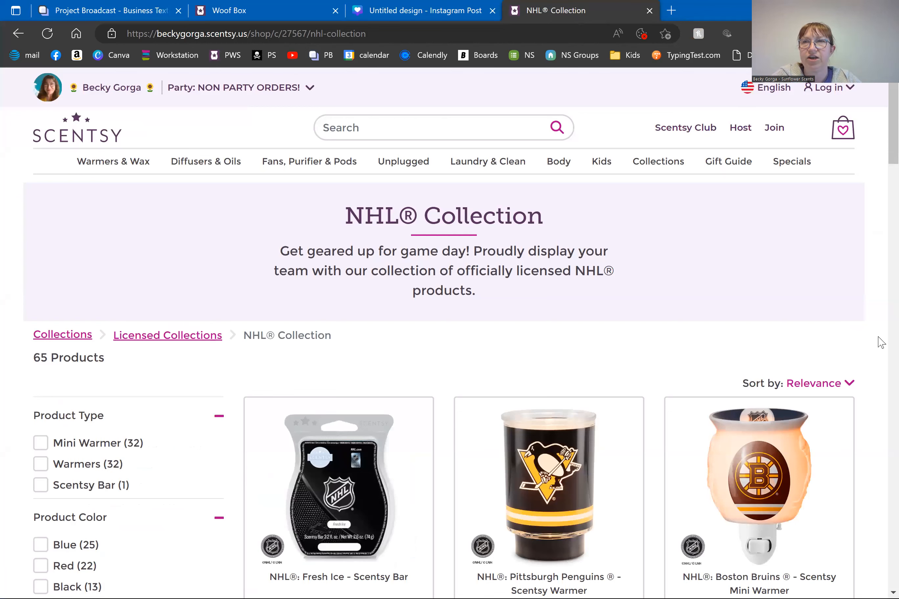
scroll(877, 210, down, 15)
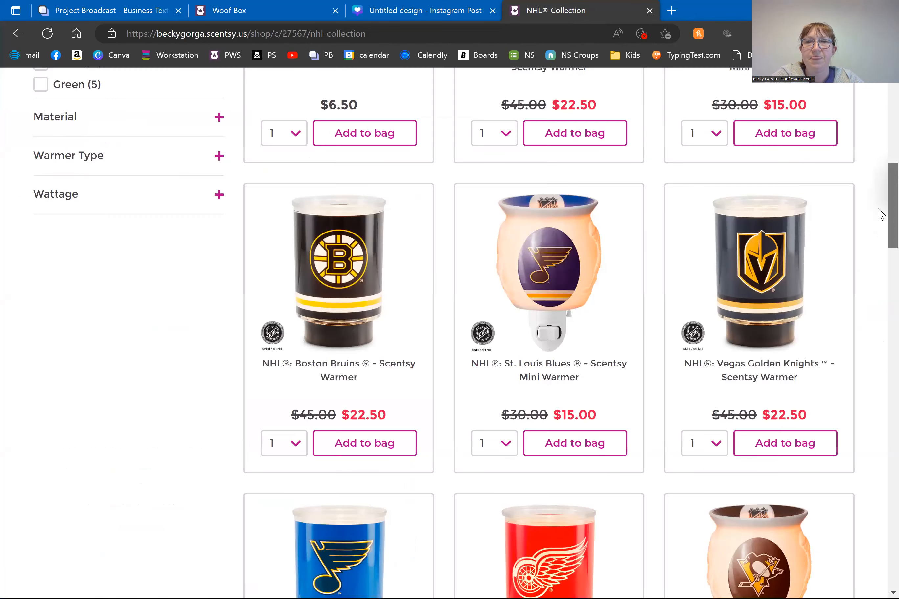
scroll(877, 281, down, 5)
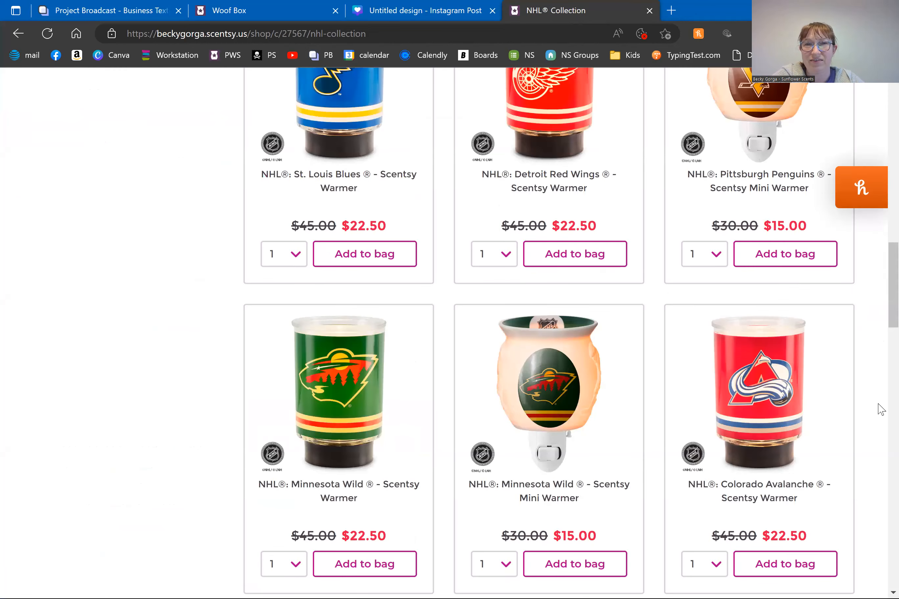
scroll(877, 383, down, 10)
scroll(877, 232, up, 18)
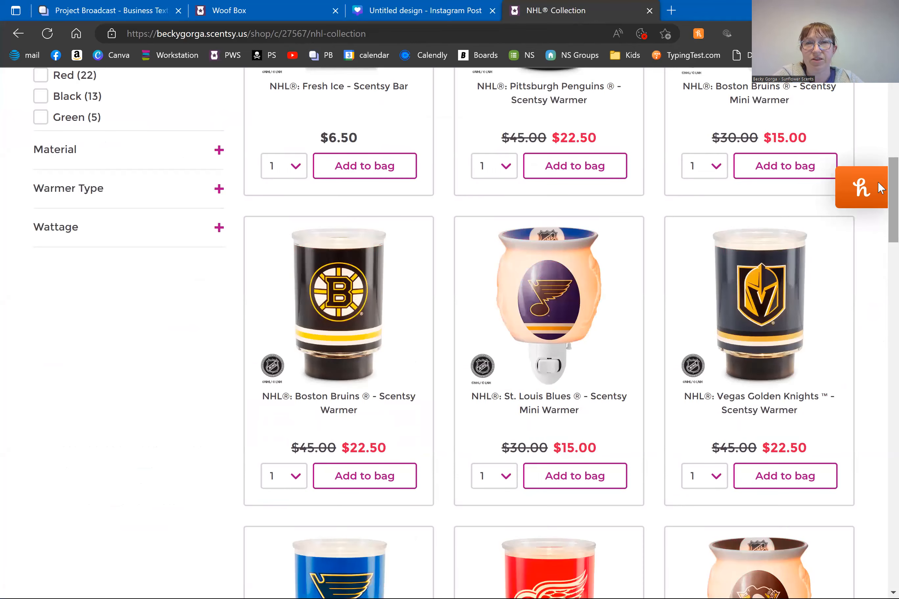
drag(877, 112, 468, 1)
Switch to the Scentsy Success site and search it for "nhl"
click(419, 4)
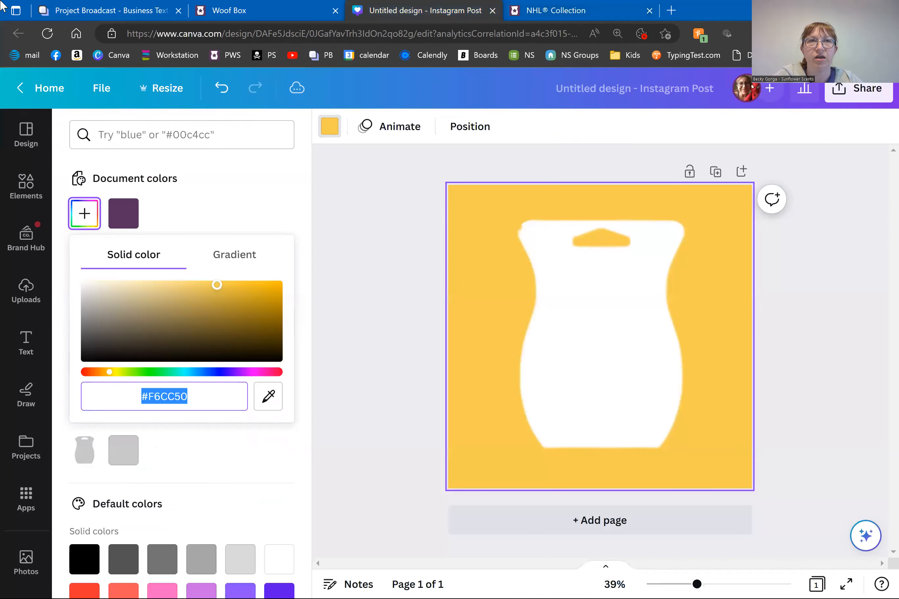
click(79, 5)
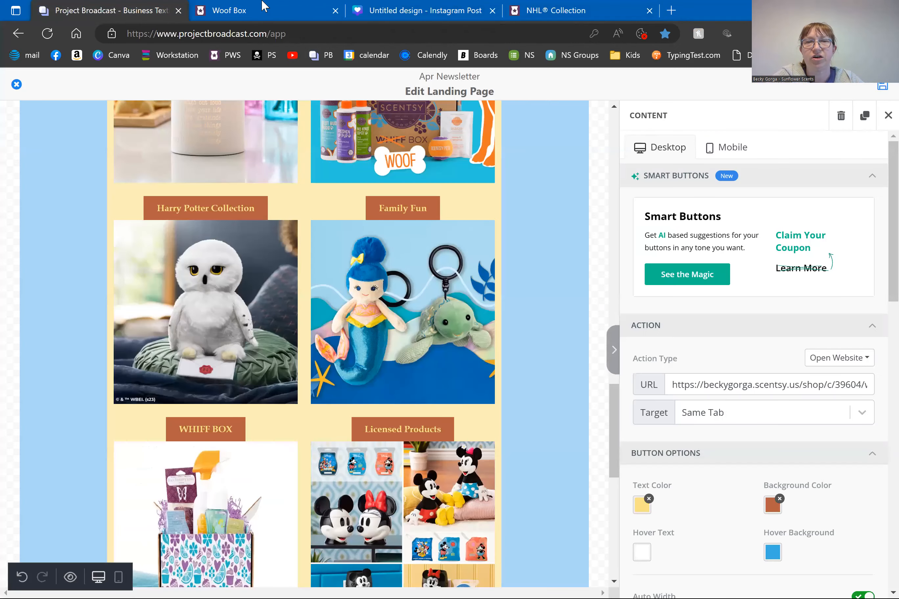
key(ctrl+Tab)
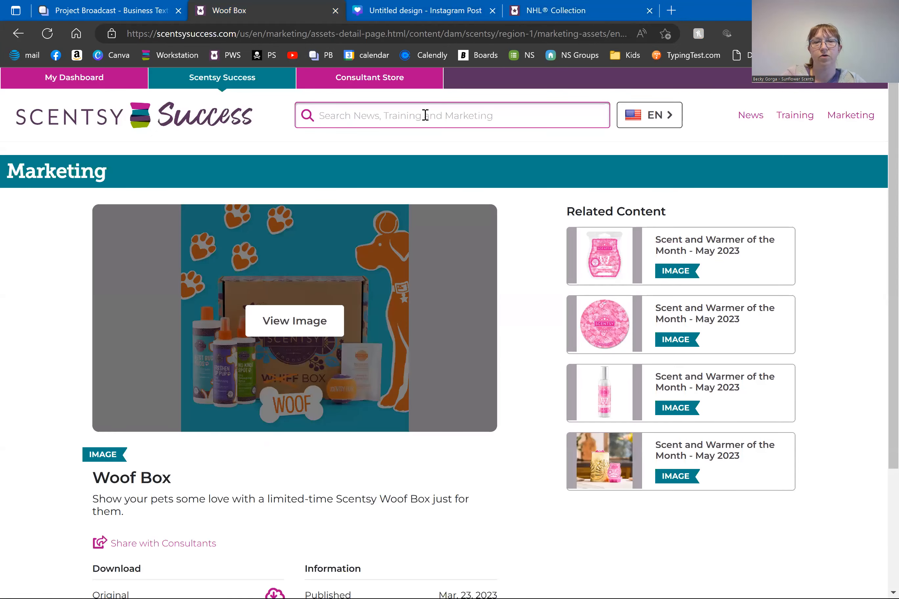
click(425, 115)
text(nhl)
key(Return)
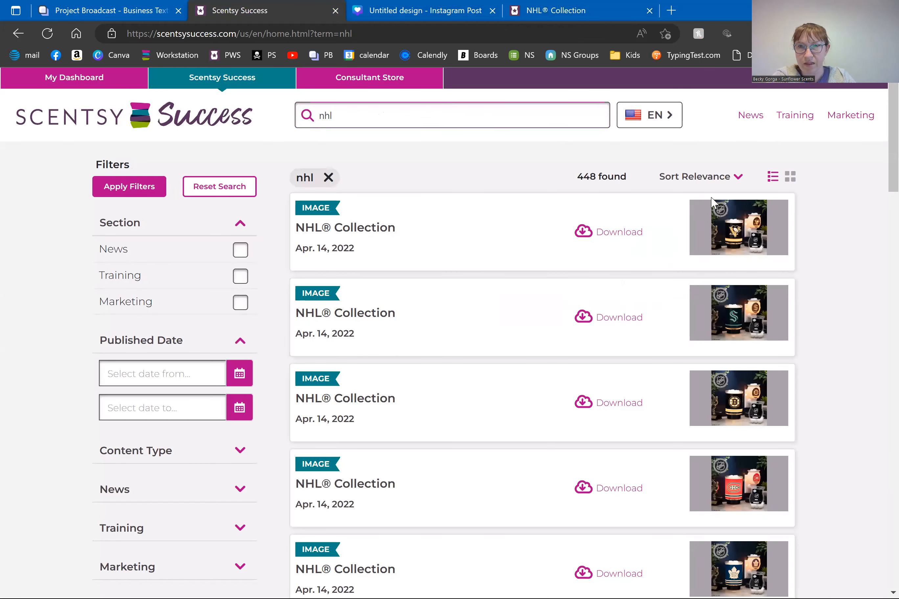
Look through the NHL Collection image results, loading 25 more three times, and return to the start of the list
scroll(877, 178, down, 5)
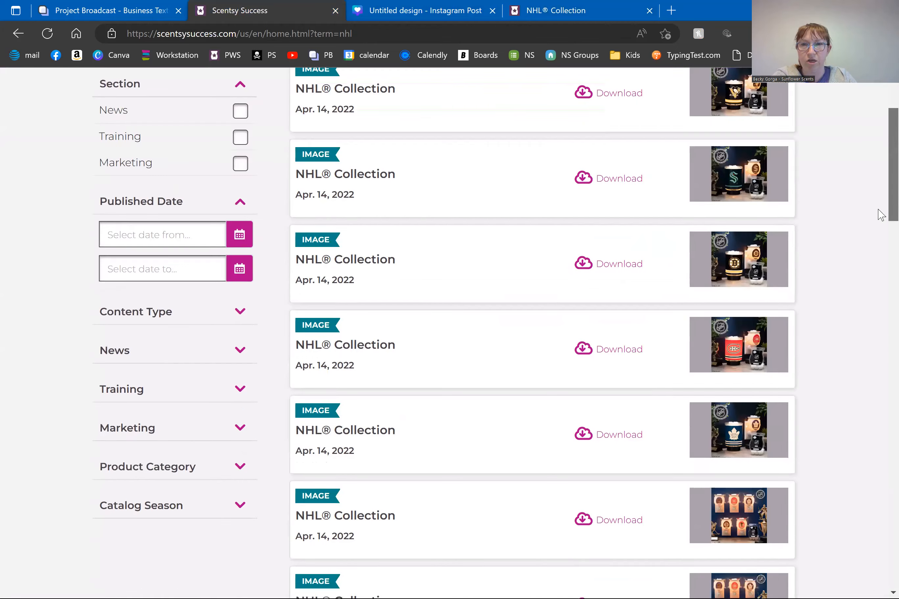
scroll(881, 220, down, 1)
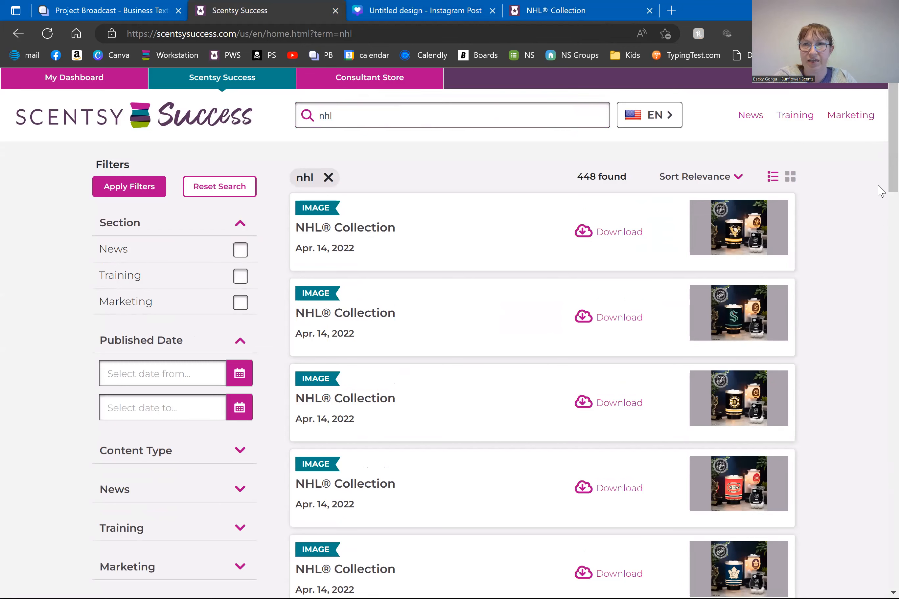
drag(881, 164, 880, 253)
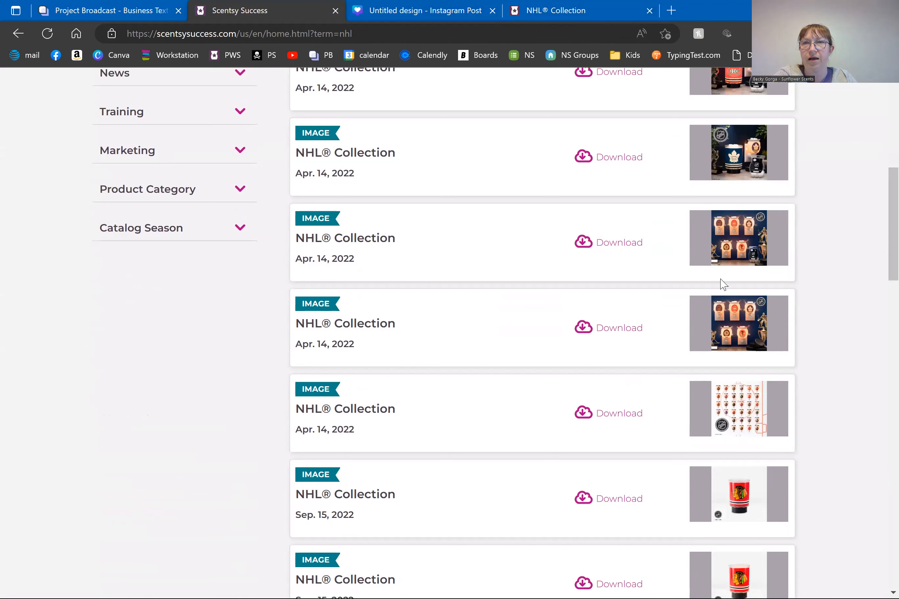
drag(879, 234, 867, 277)
drag(878, 234, 876, 523)
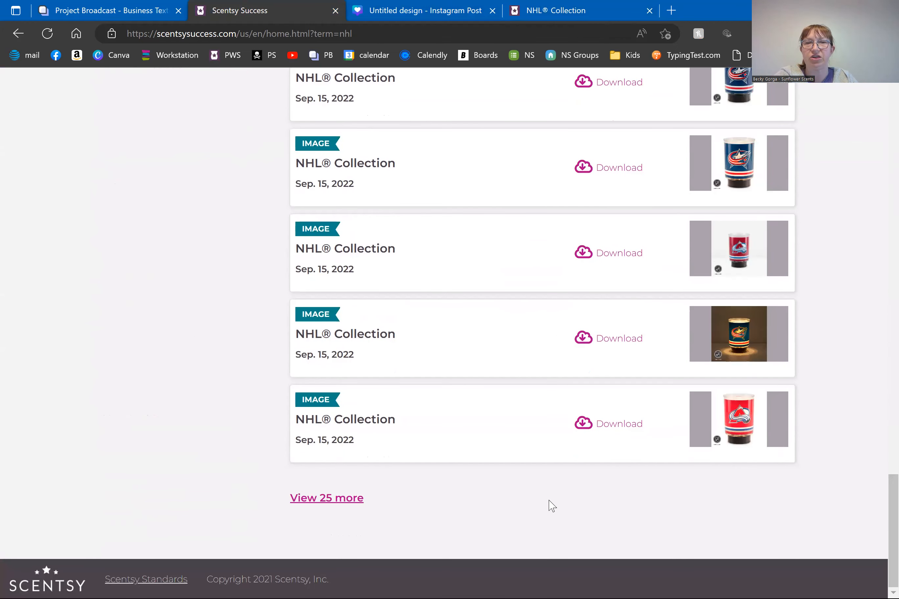
click(333, 499)
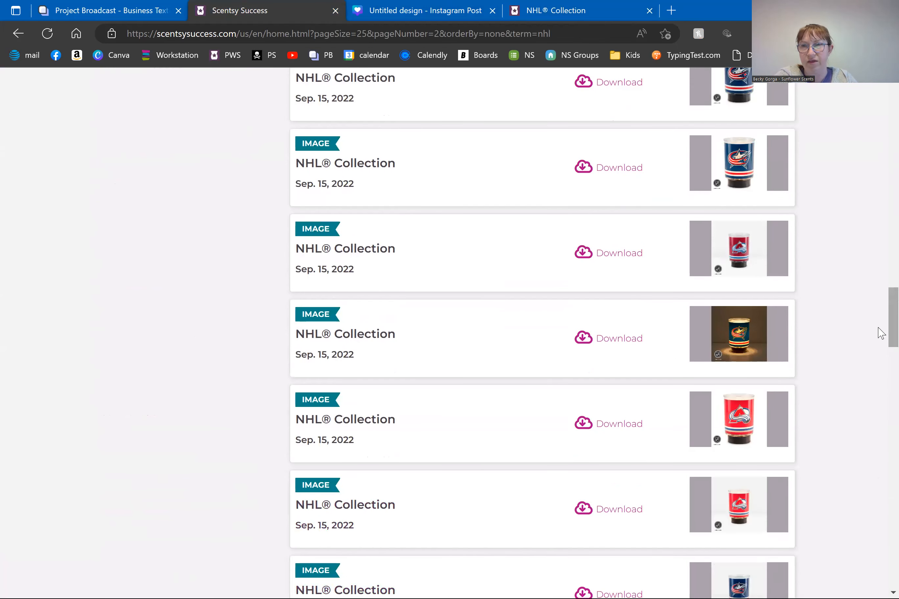
click(881, 402)
drag(880, 409, 881, 537)
scroll(881, 582, down, 5)
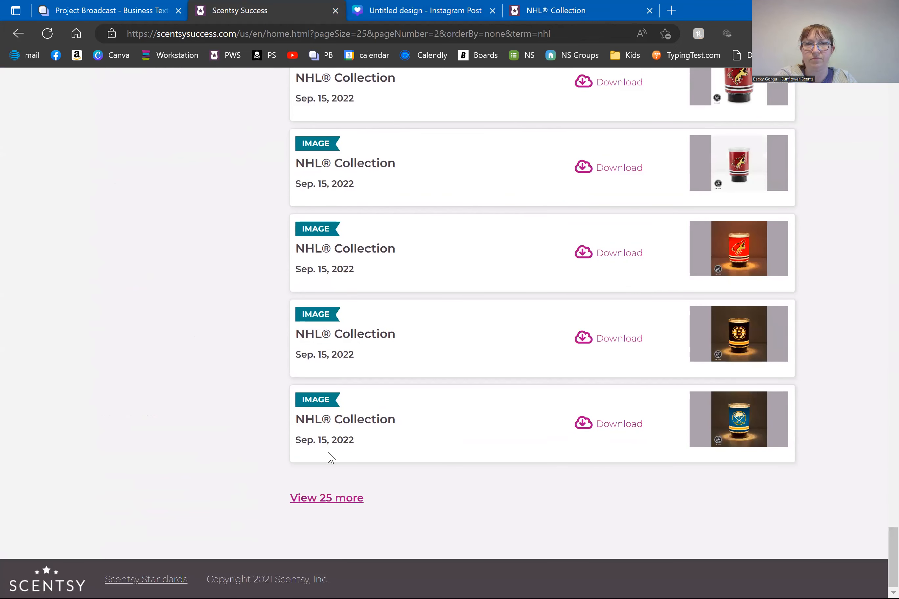
click(327, 499)
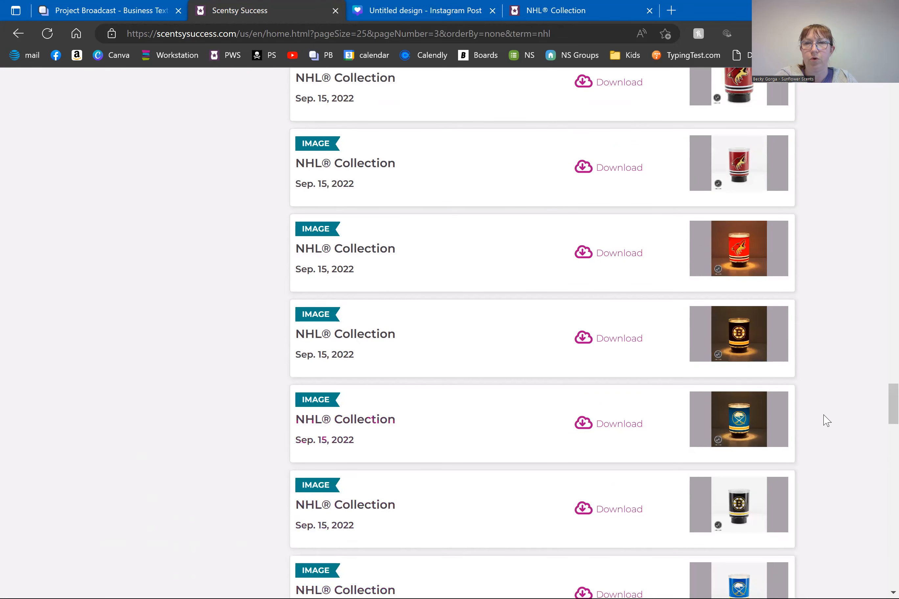
drag(878, 397, 877, 579)
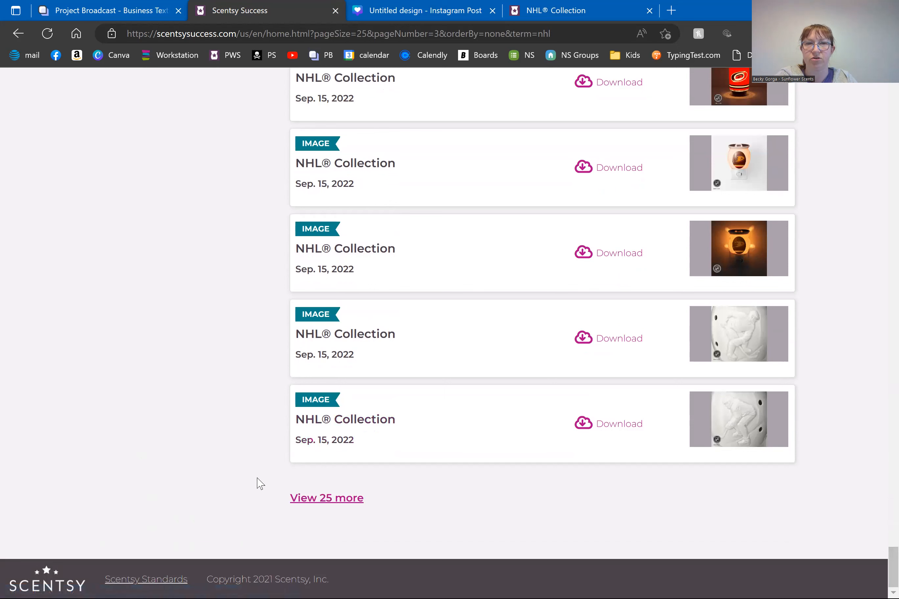
click(324, 499)
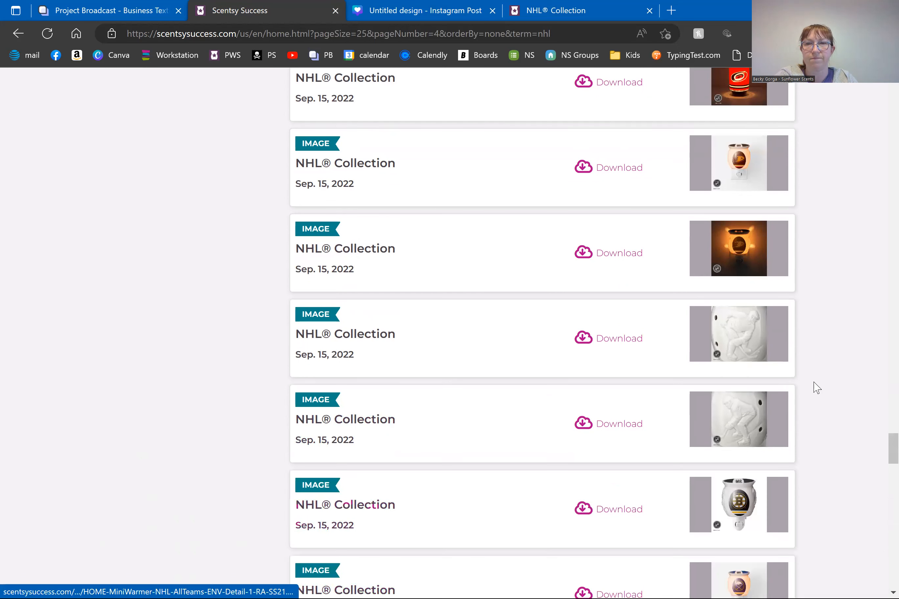
drag(878, 441, 881, 112)
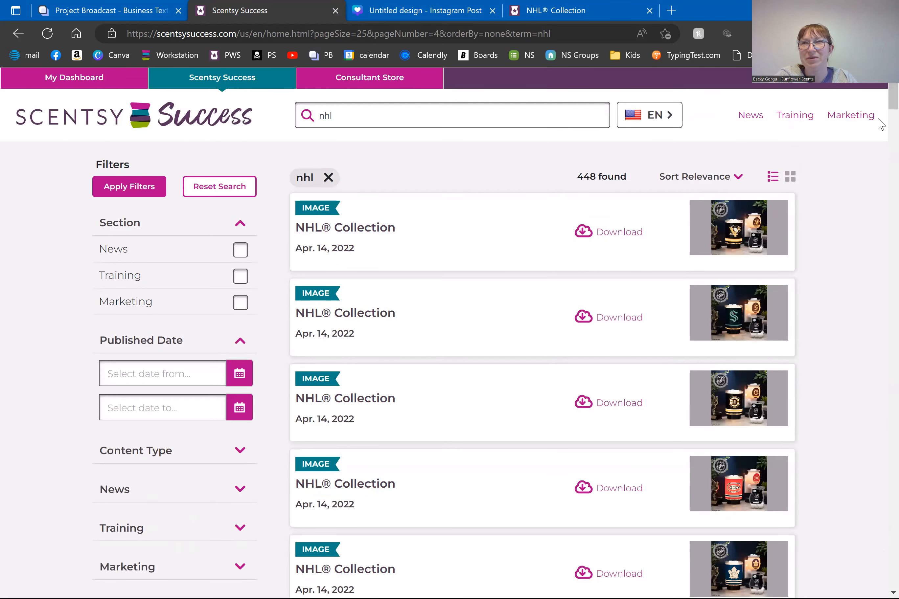
Open the NHL Collection lifestyle image with the Boston Bruins warmers from the Apr. 14, 2022 results
scroll(881, 122, down, 2)
scroll(879, 121, down, 3)
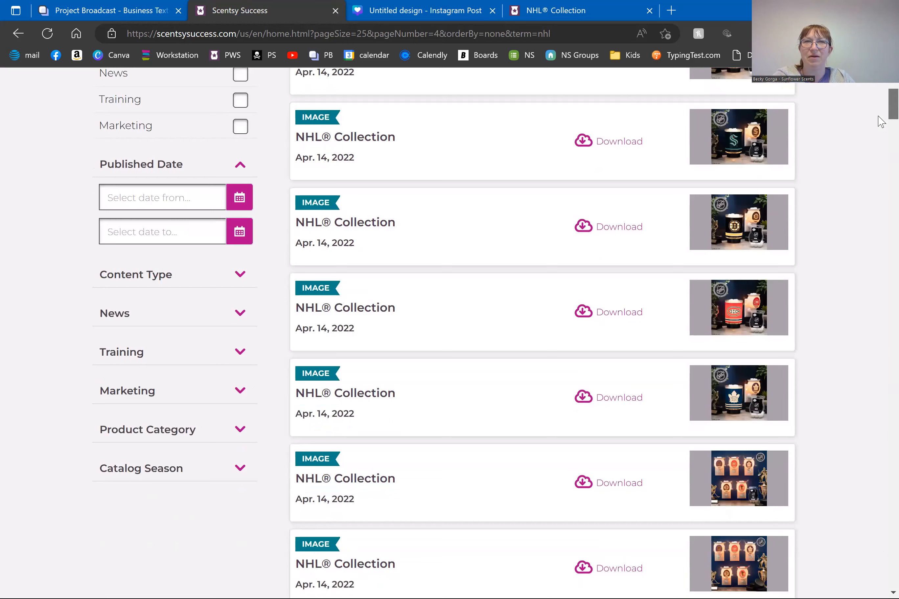
scroll(371, 158, down, 2)
click(369, 151)
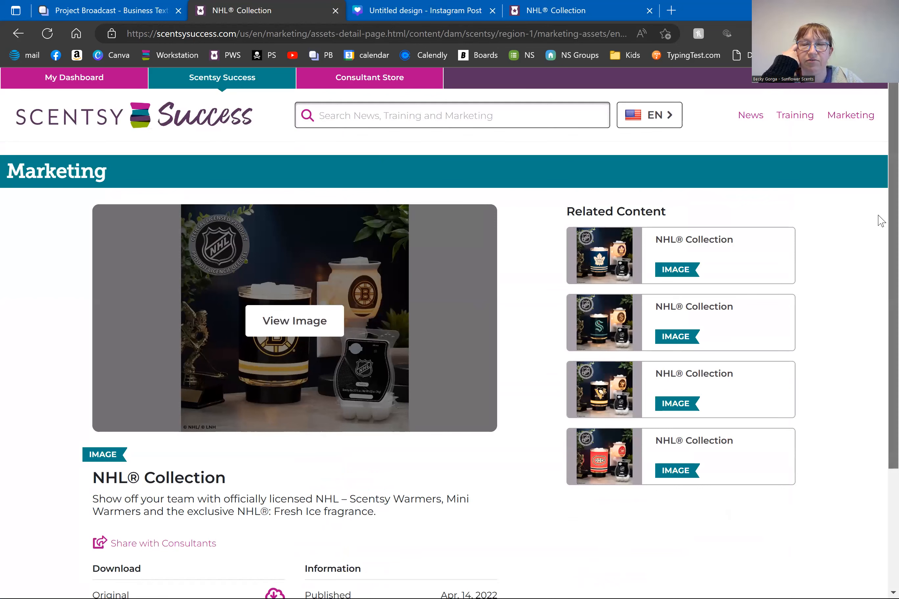
Download the original Bruins image and save it as "bruins" in the PB training folder
scroll(879, 290, down, 5)
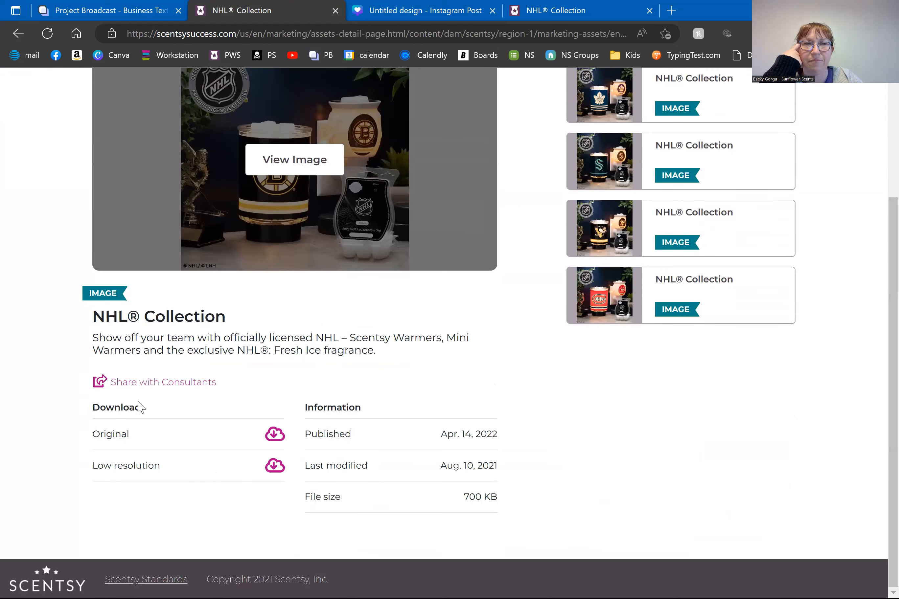
click(274, 435)
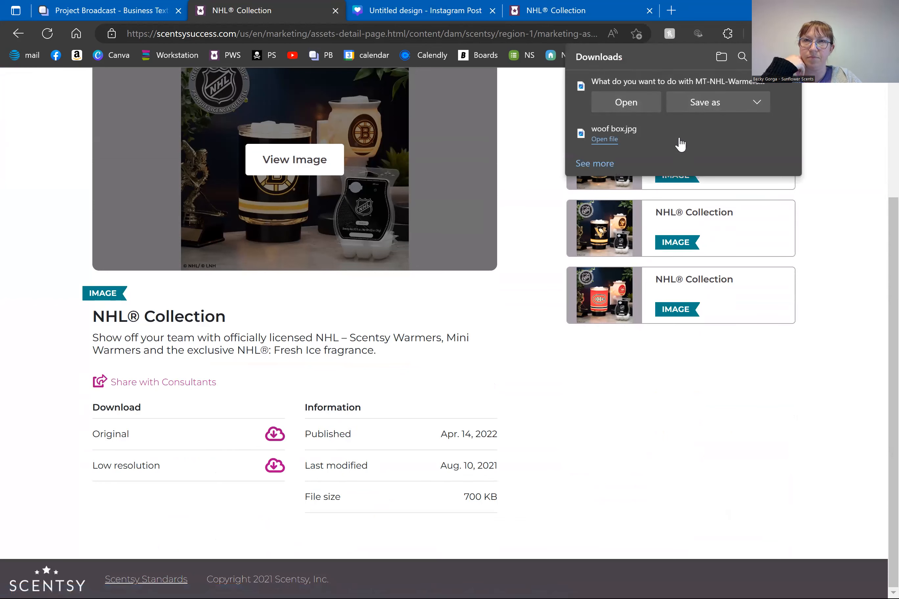
click(700, 102)
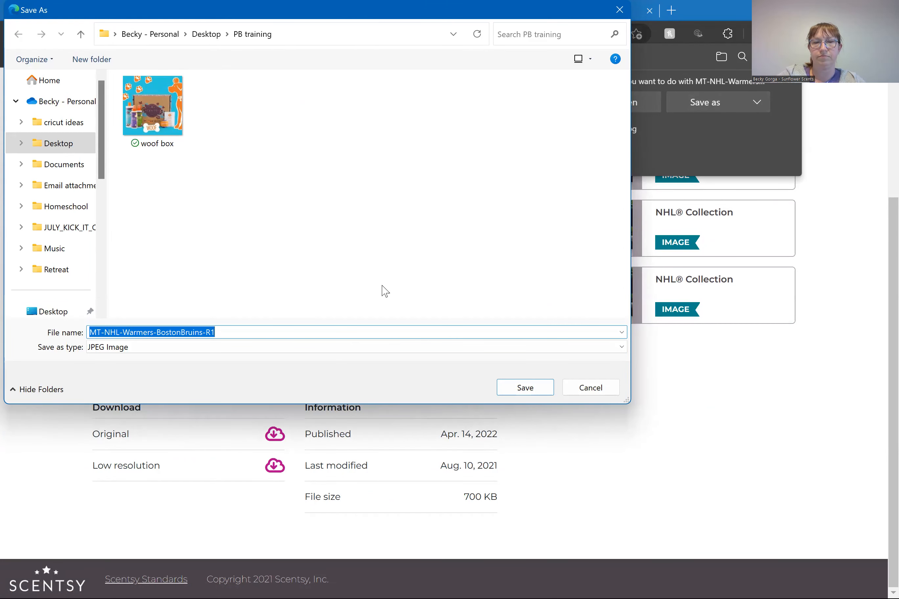
text(br)
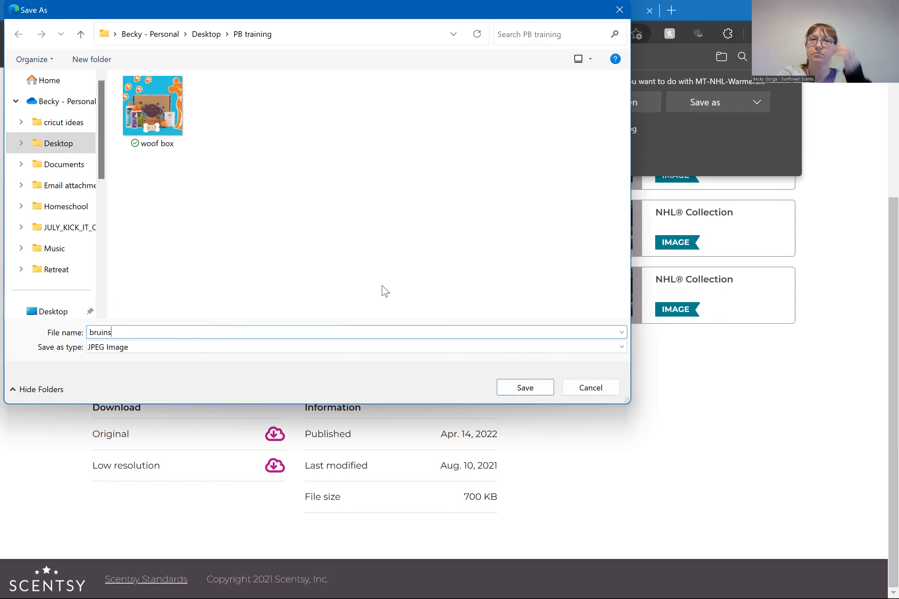
text(uins)
key(Return)
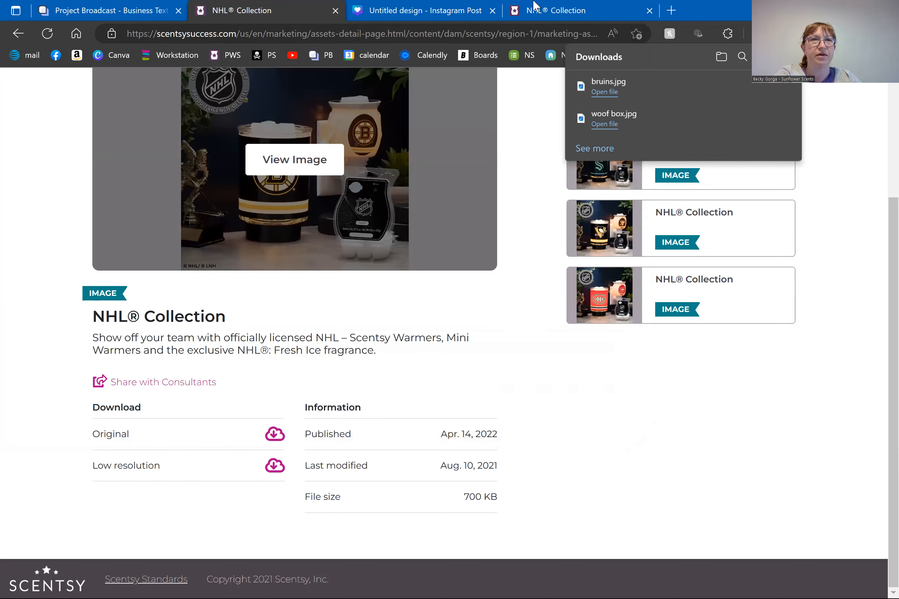
Return to the Project Broadcast editor and replace the owl image under the Harry Potter Collection button with the bruins image
click(585, 6)
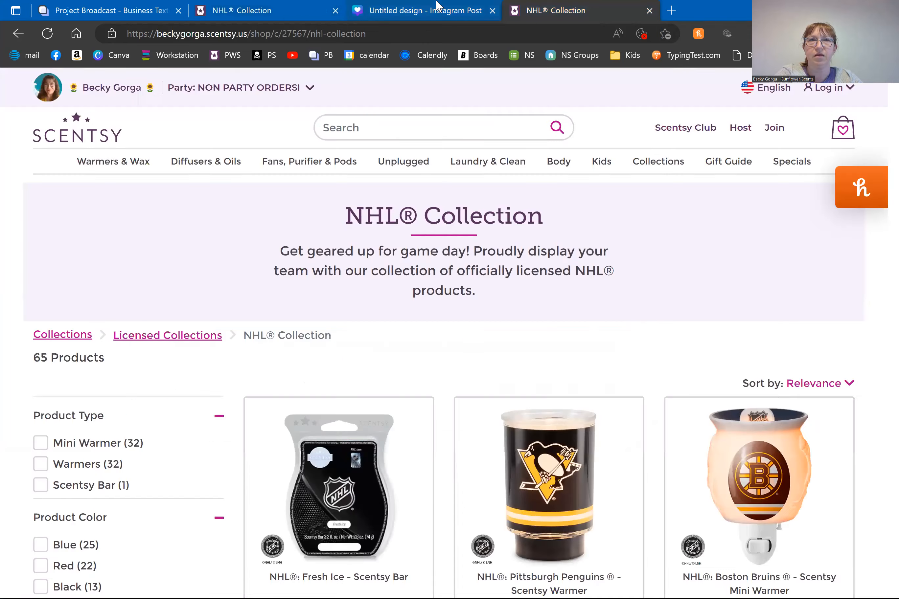
click(118, 5)
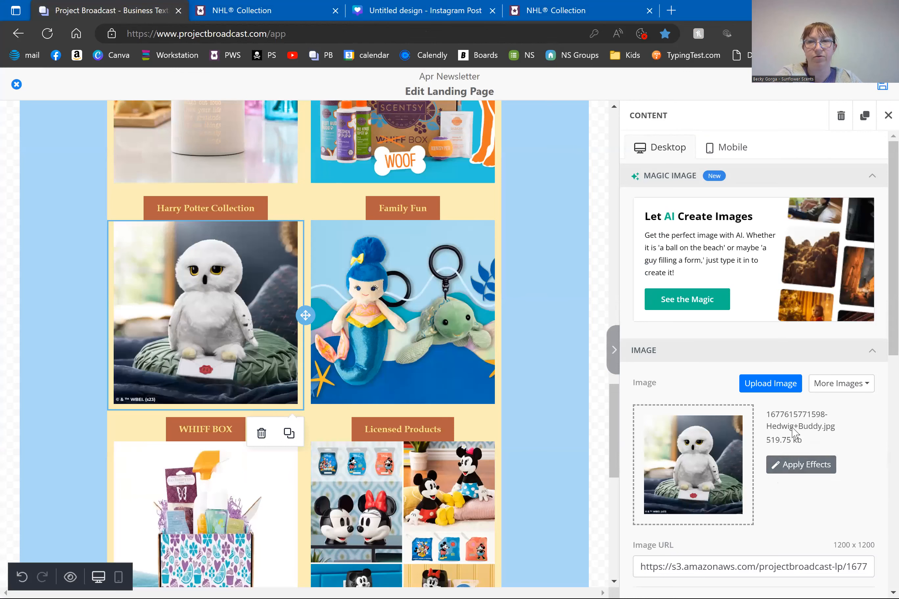
click(801, 464)
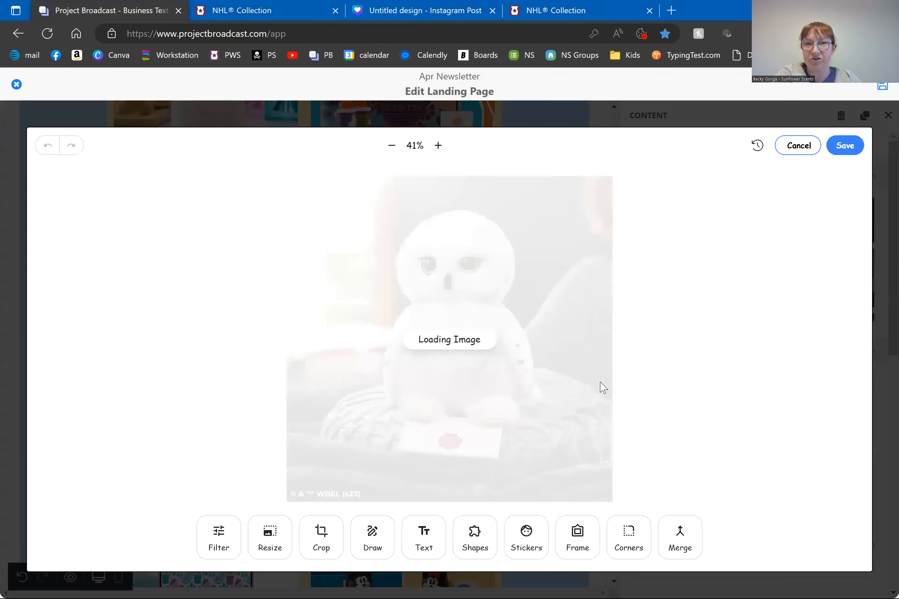
click(797, 150)
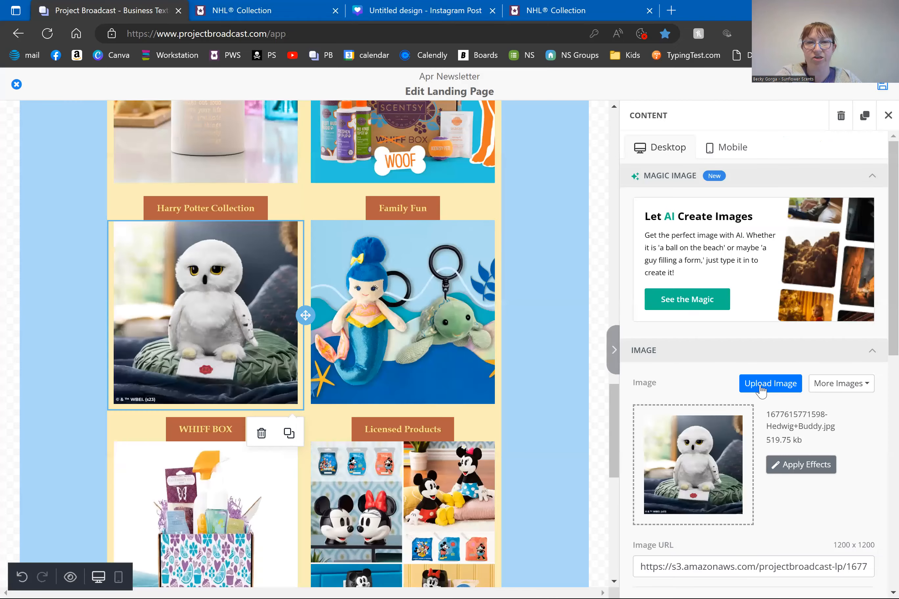
click(760, 390)
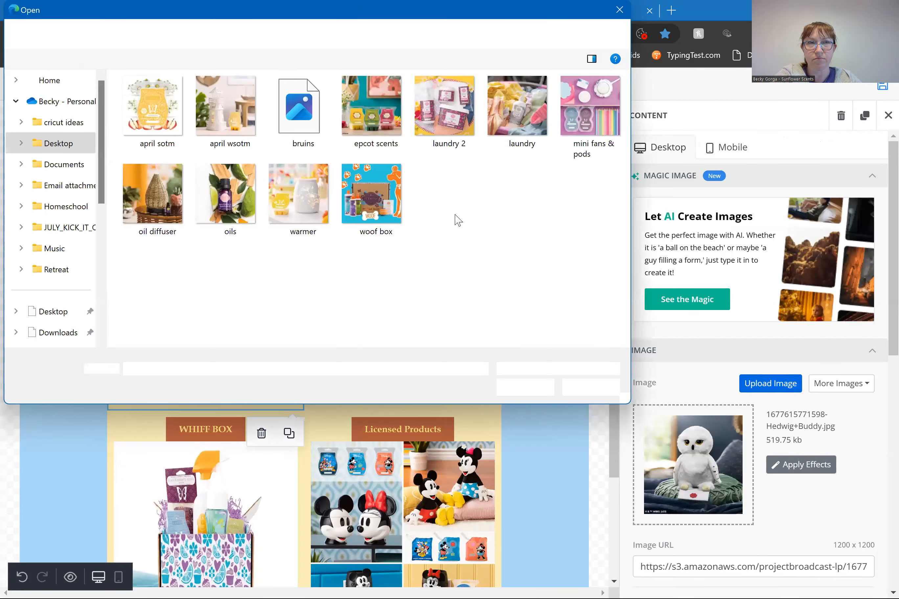
click(314, 104)
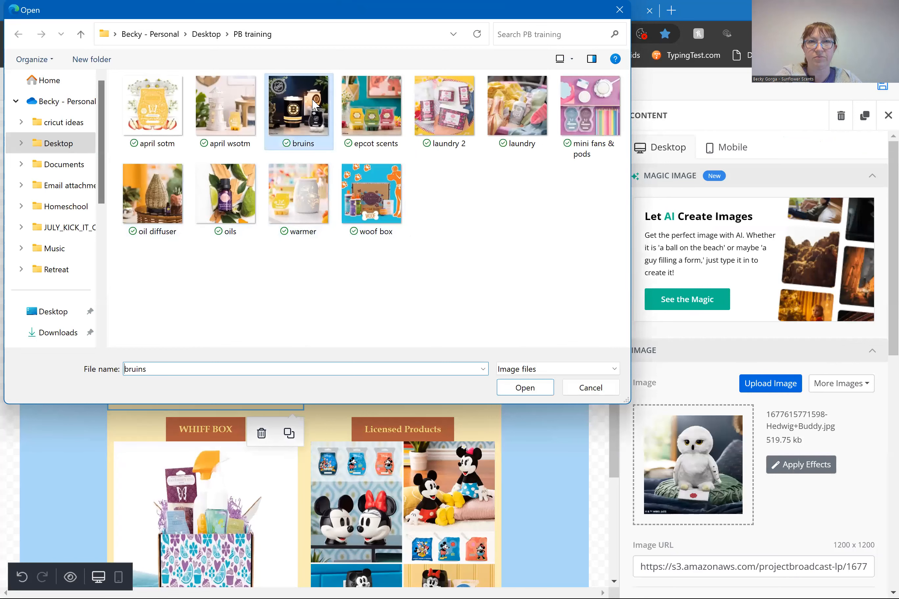
click(525, 388)
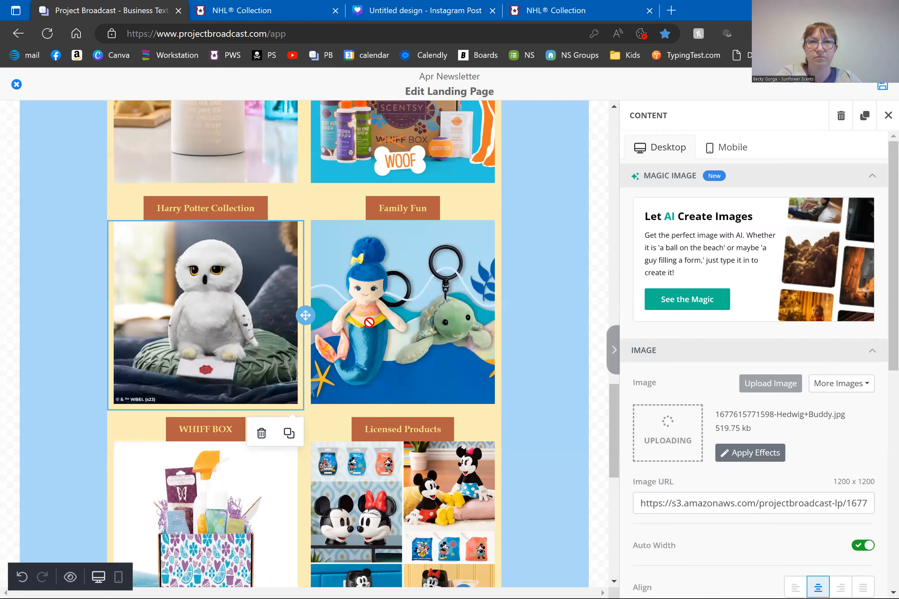
Change the Harry Potter Collection button's text to "NHL Collection"
click(205, 208)
drag(210, 207, 151, 208)
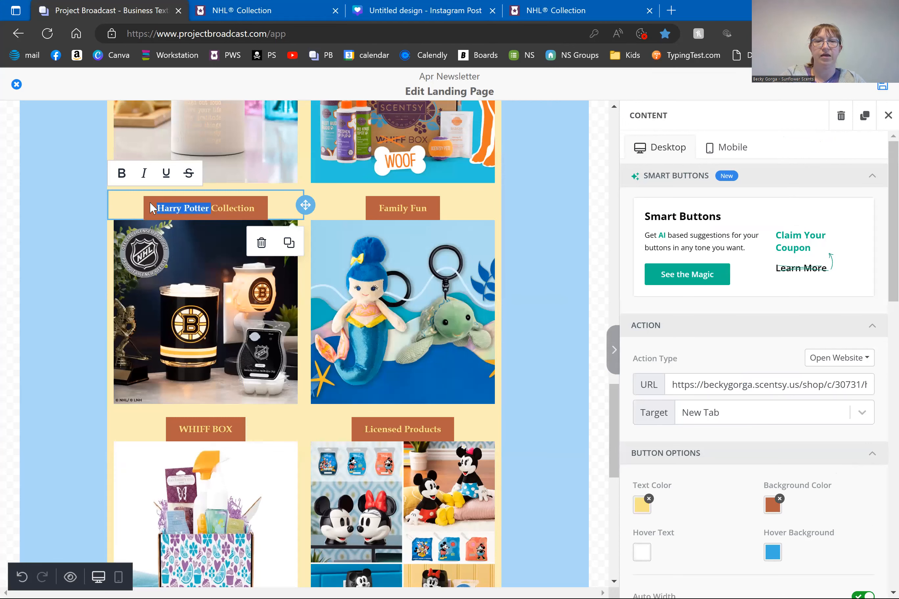
text(NHL)
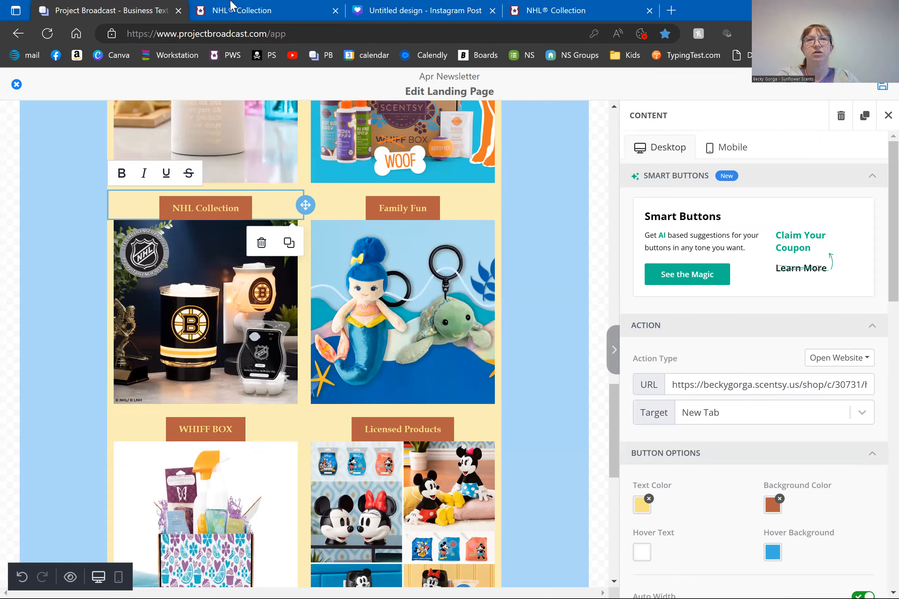
Switch to the Scentsy store's NHL Collection page and copy its page link from the NON PARTY ORDERS! party's sharing options
click(324, 7)
click(552, 6)
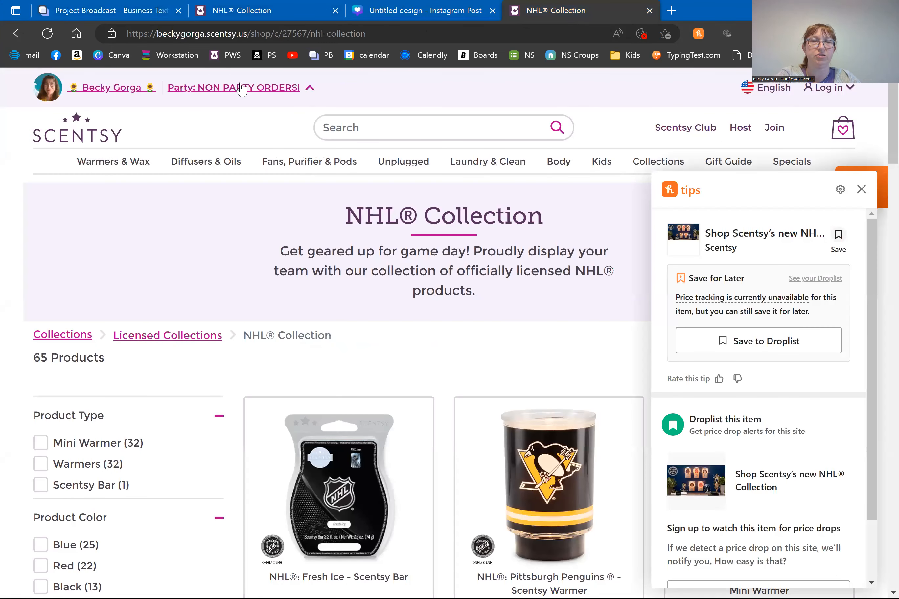
click(241, 88)
click(86, 369)
click(104, 423)
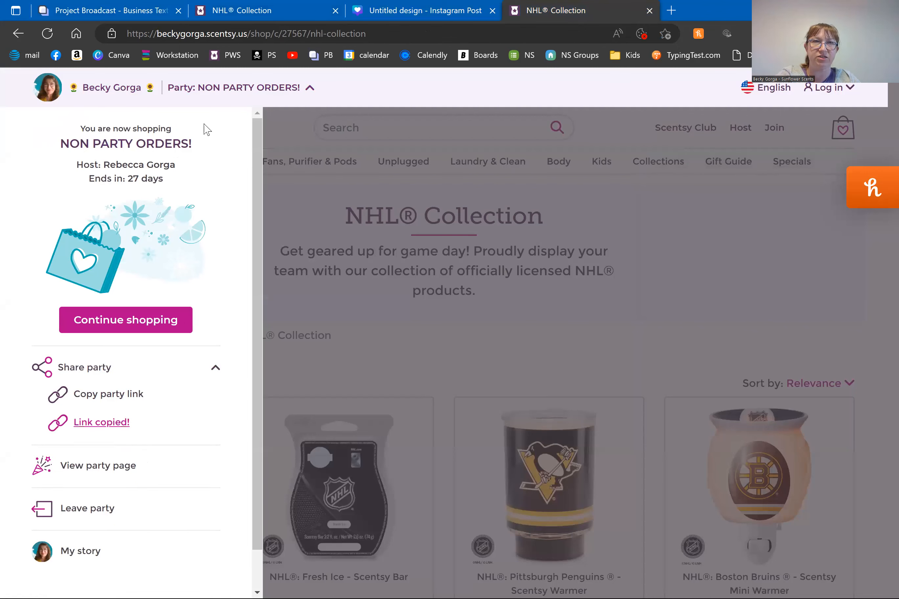
Return to the Project Broadcast editor and replace the NHL Collection button's URL with the copied page link
click(65, 8)
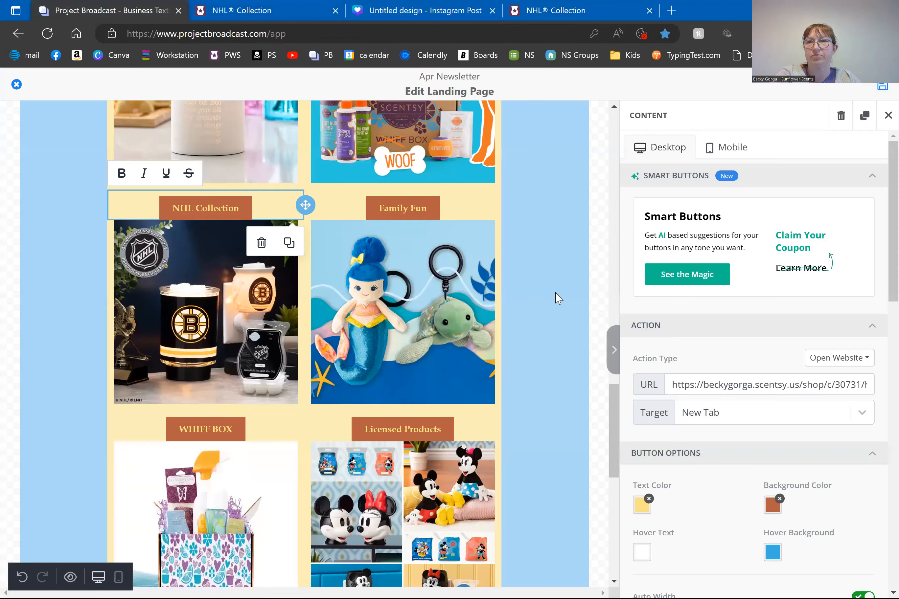
click(730, 384)
key(ctrl+a)
key(BackSpace)
key(ctrl+v)
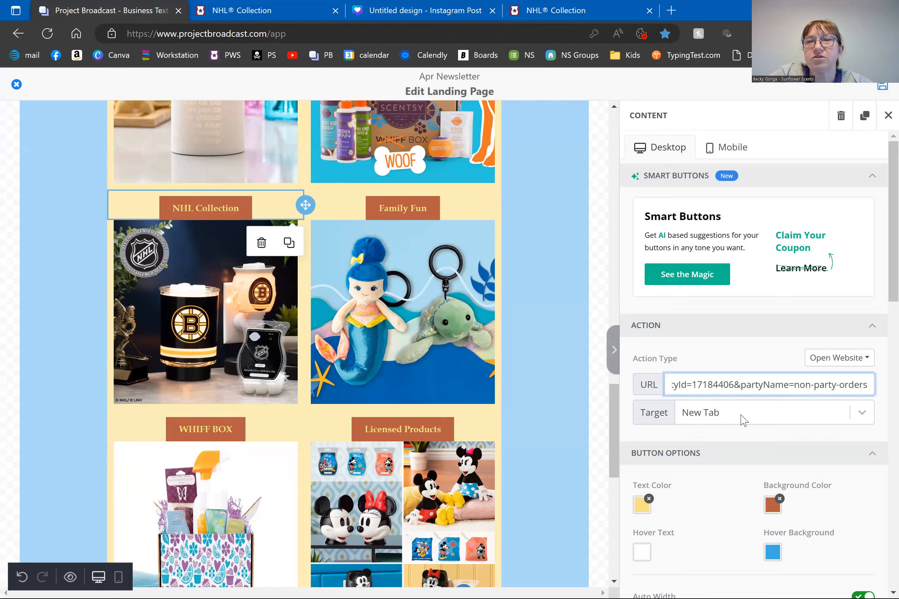
drag(614, 400, 620, 464)
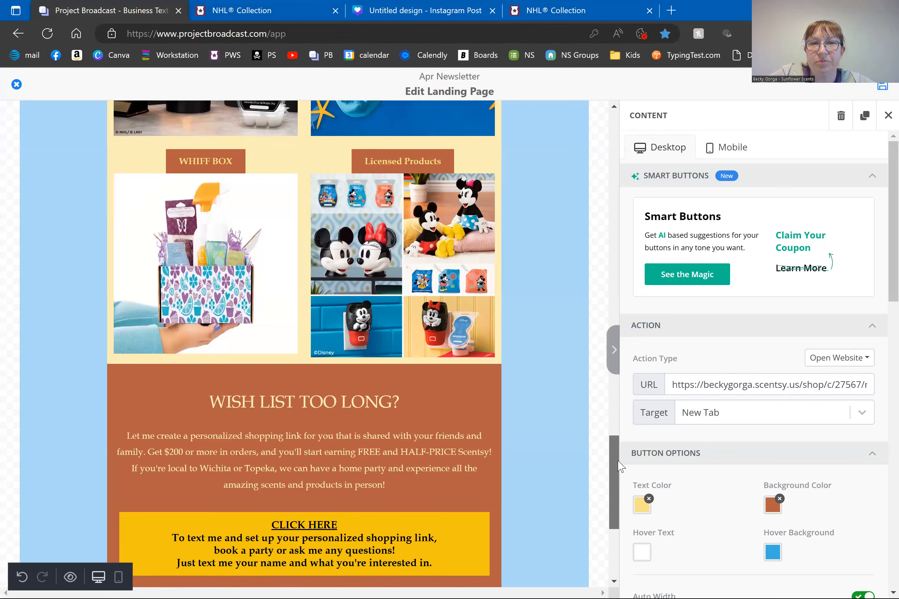
Insert a blank two-column row between the WHIFF BOX / Licensed Products row and the "WISH LIST TOO LONG?" section
scroll(620, 467, down, 5)
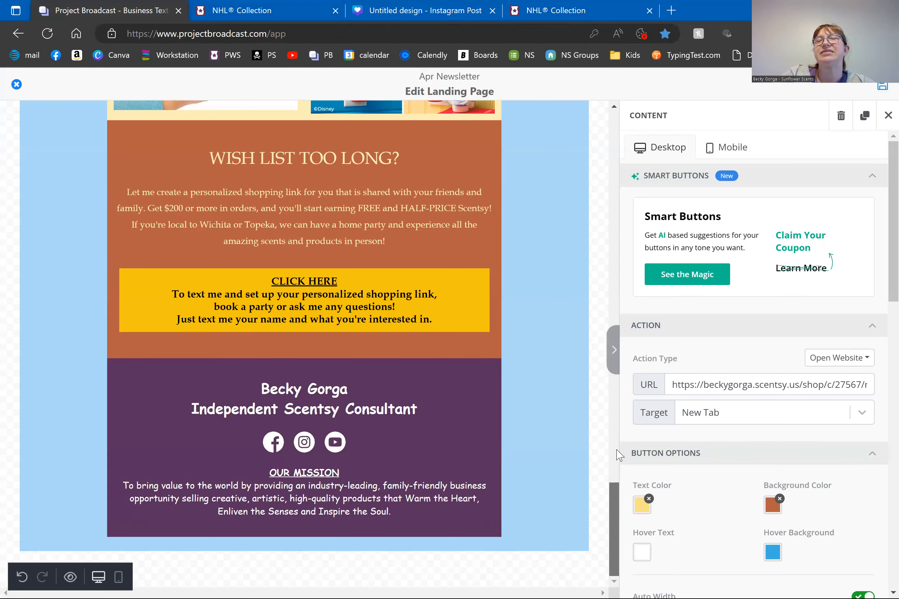
scroll(619, 457, up, 5)
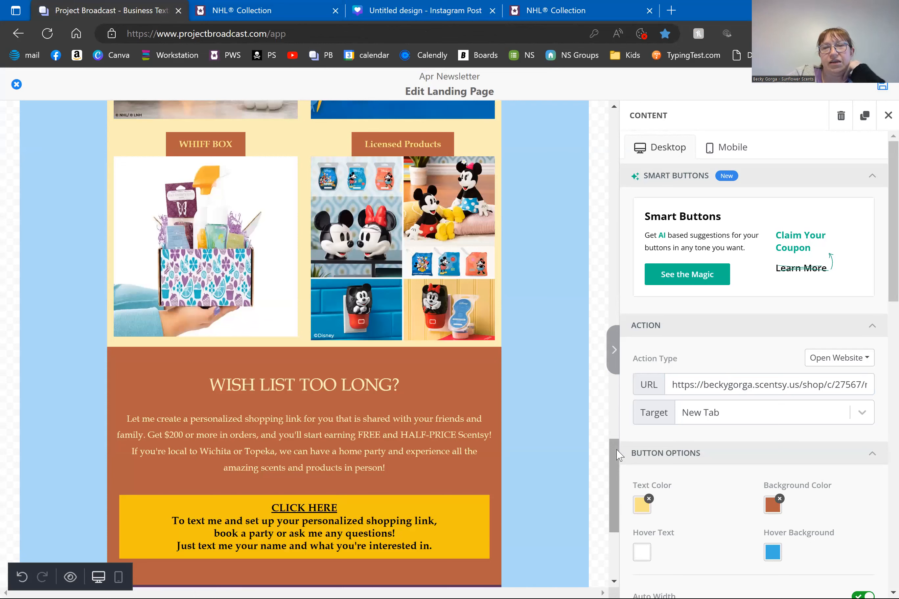
drag(617, 456, 617, 437)
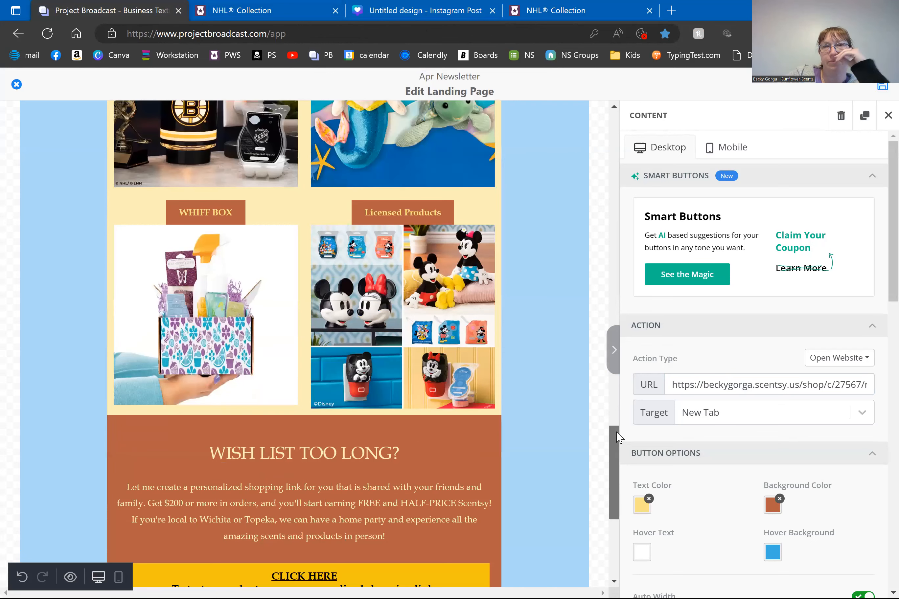
scroll(616, 429, up, 1)
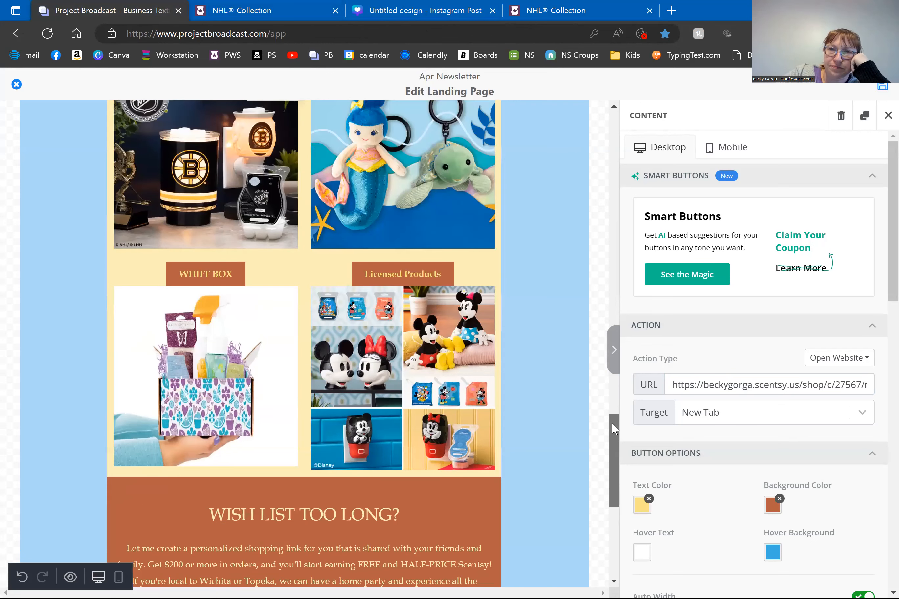
scroll(614, 423, up, 1)
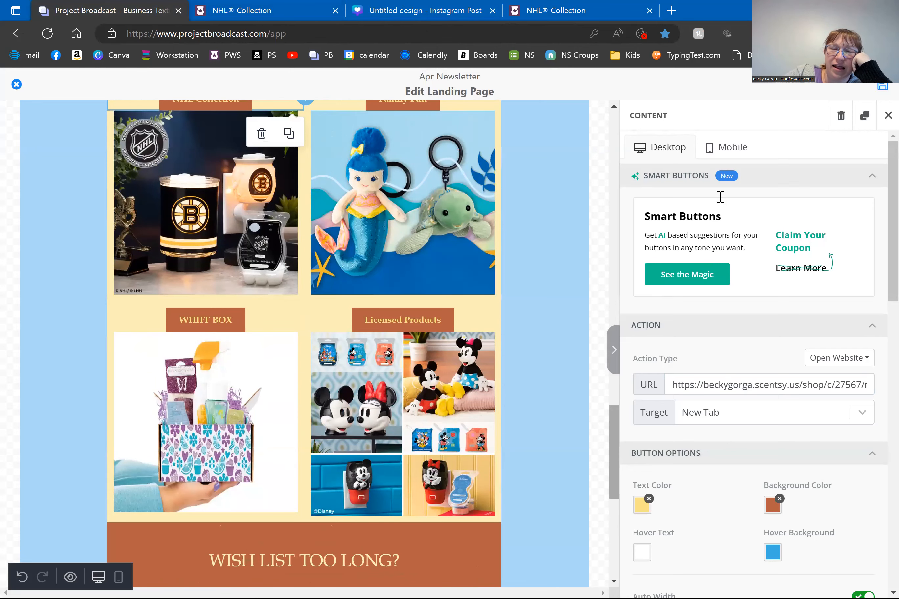
click(614, 349)
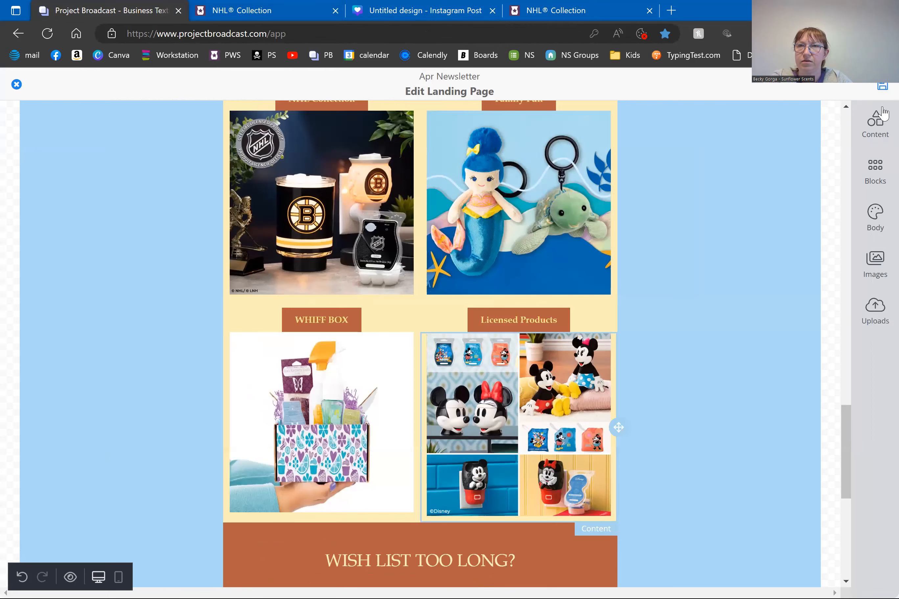
click(876, 142)
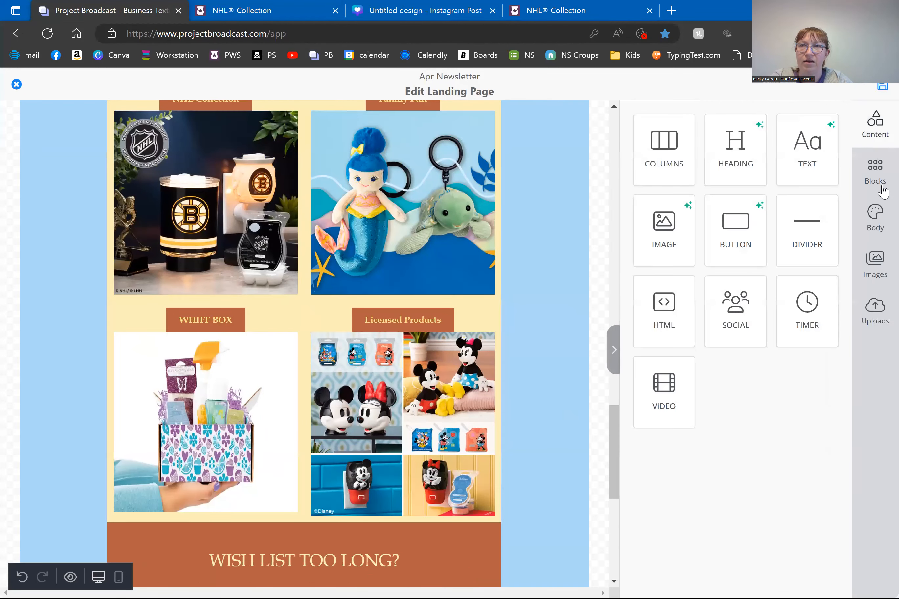
click(876, 175)
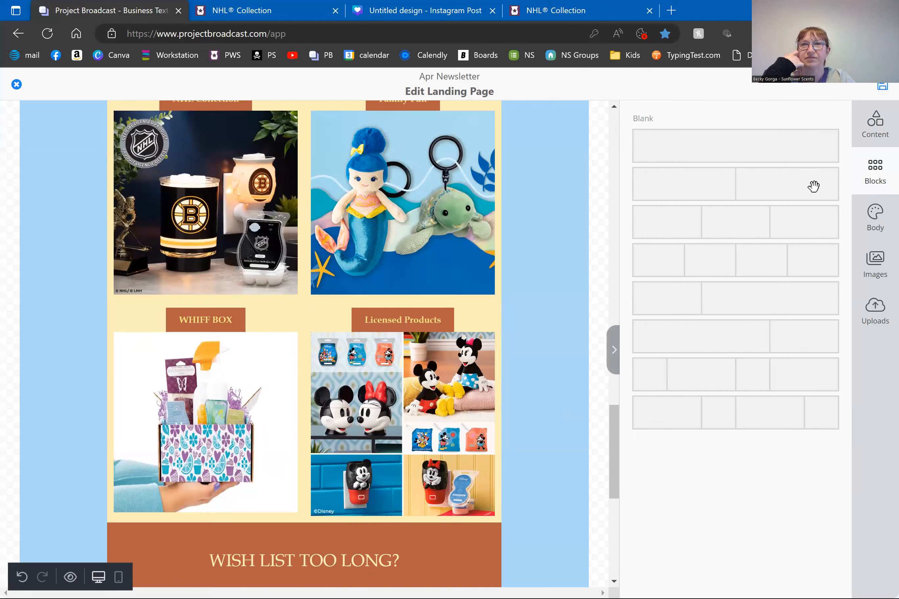
mouse_move(808, 187)
mouse_down()
mouse_move(432, 516)
mouse_move(406, 515)
mouse_up()
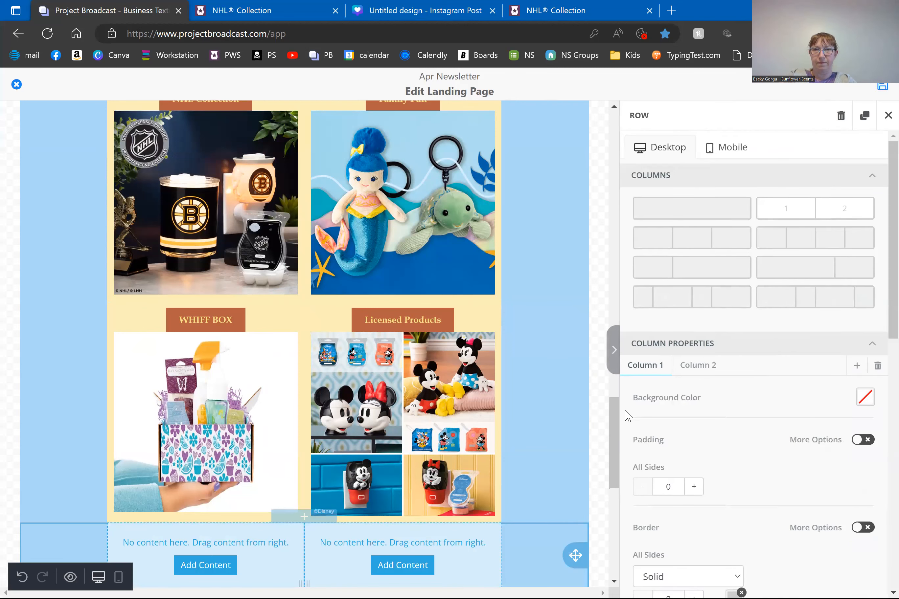
Set the background color of both columns in the new empty row to the pale yellow swatch FBEEB8
drag(619, 415, 612, 503)
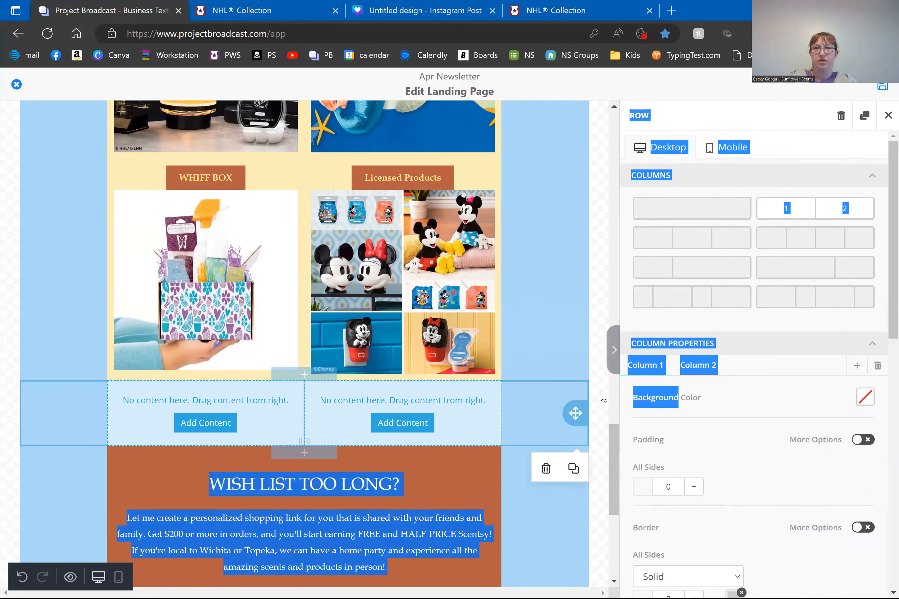
click(470, 410)
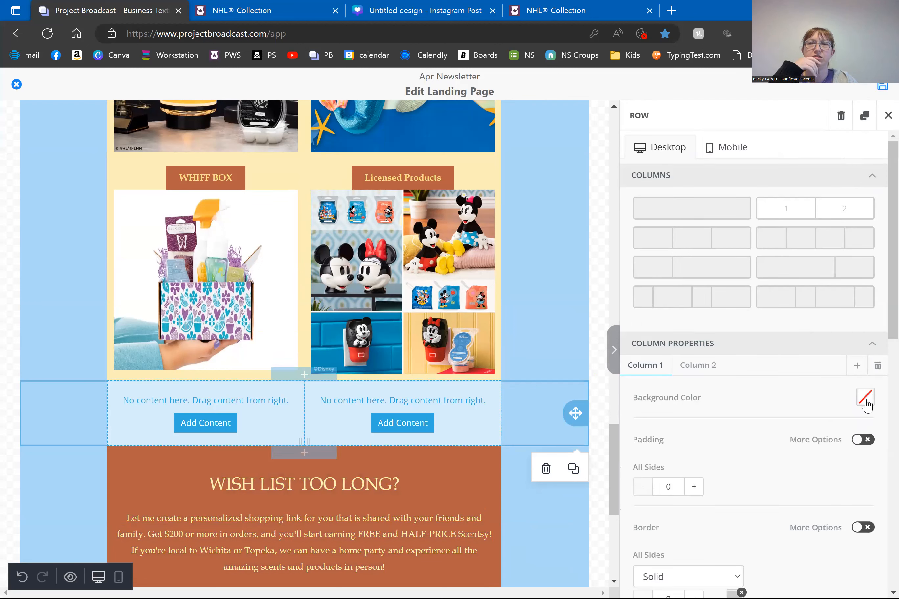
click(866, 402)
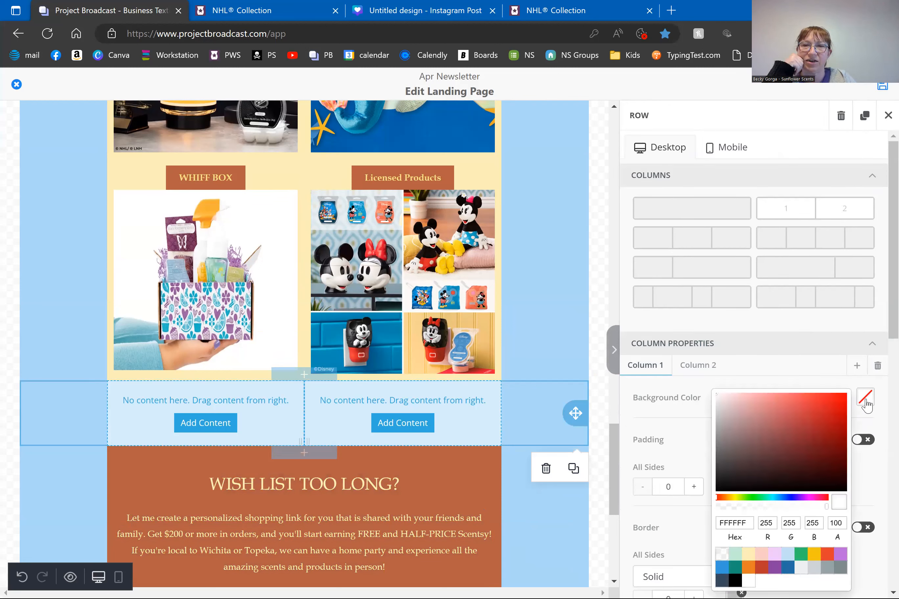
click(749, 556)
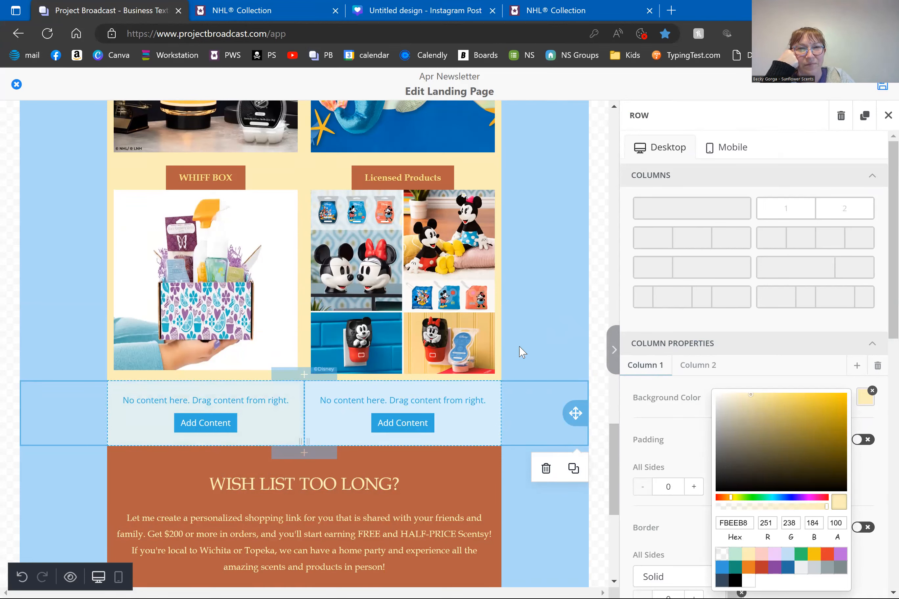
click(717, 365)
click(717, 365)
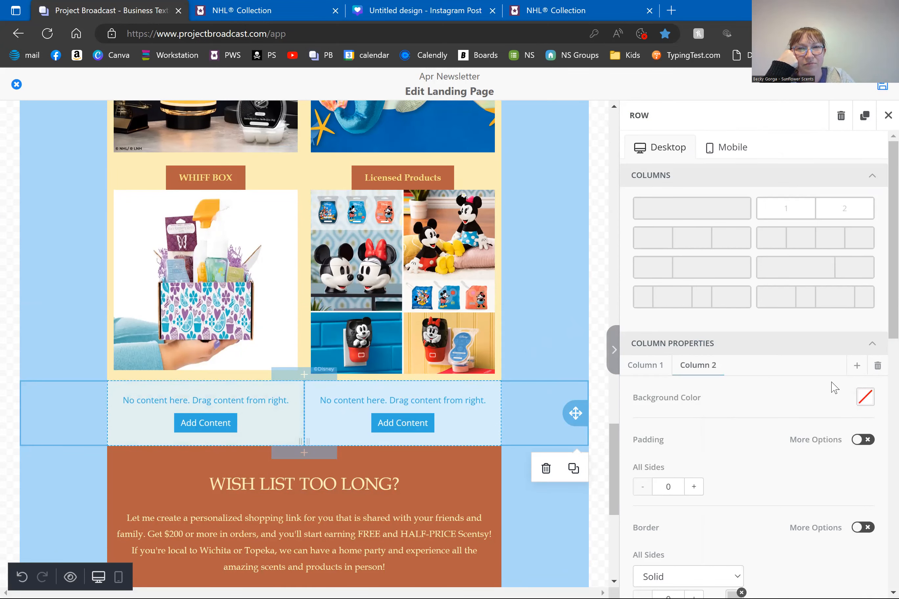
click(865, 398)
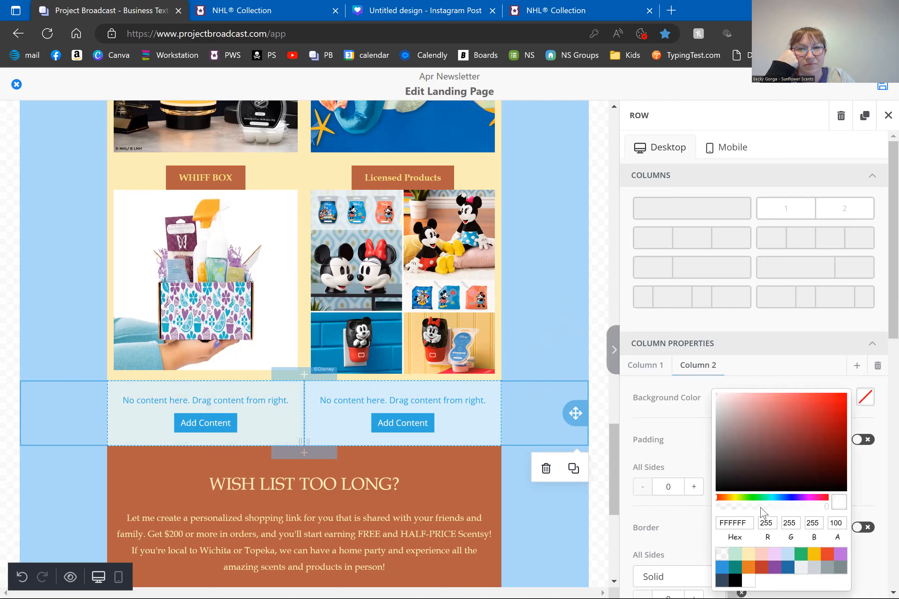
click(746, 555)
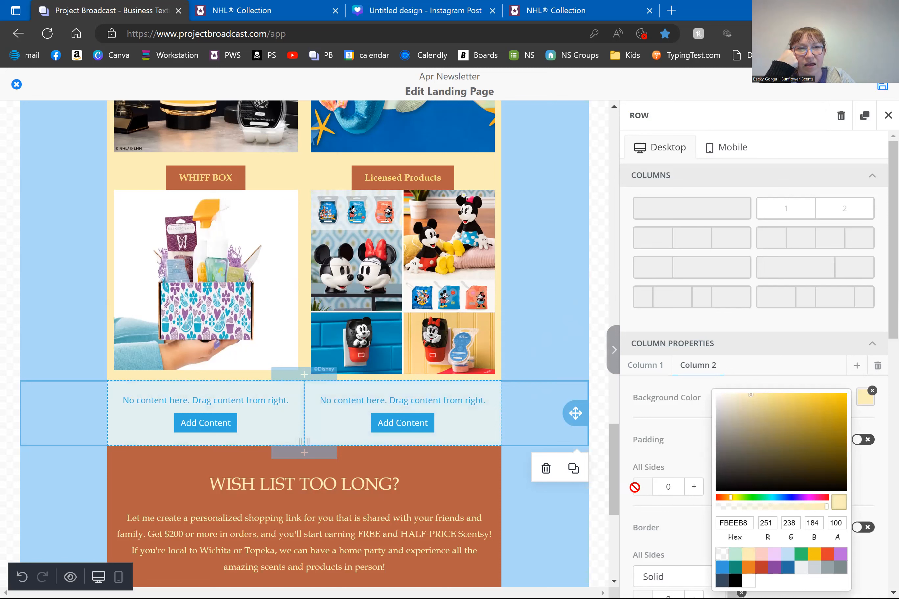
click(604, 485)
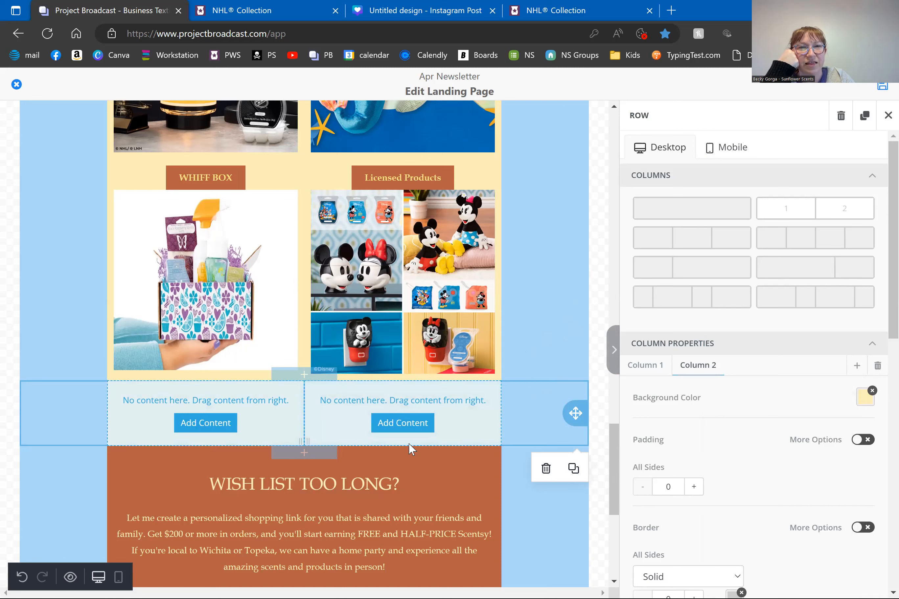
Upload the "oil diffuser" image from the PB training folder and place it in the new row's first column
click(388, 416)
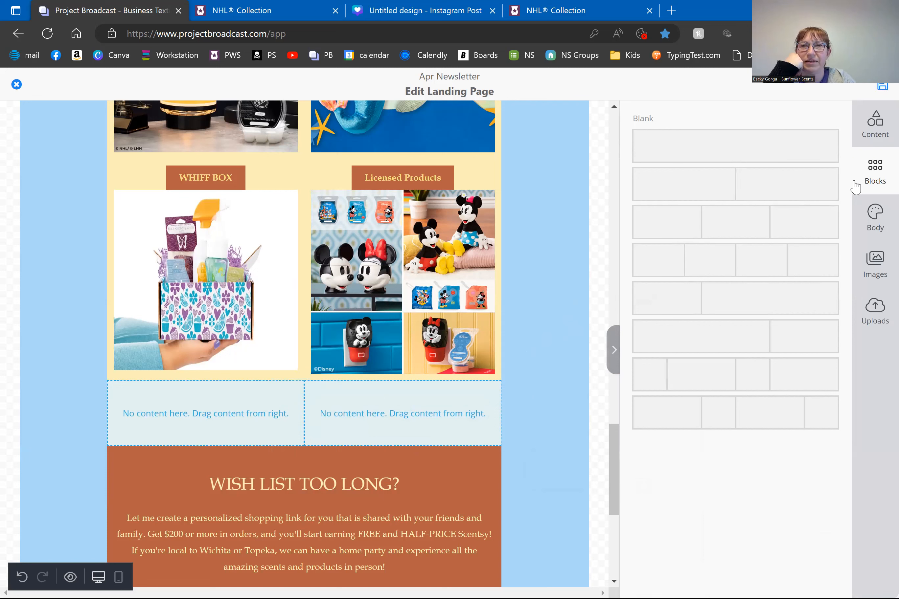
click(883, 261)
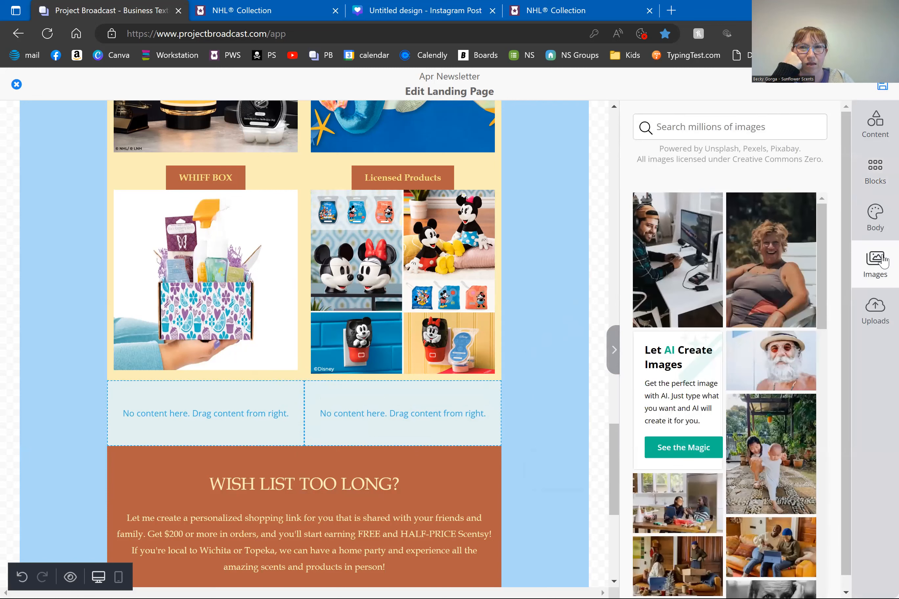
click(873, 319)
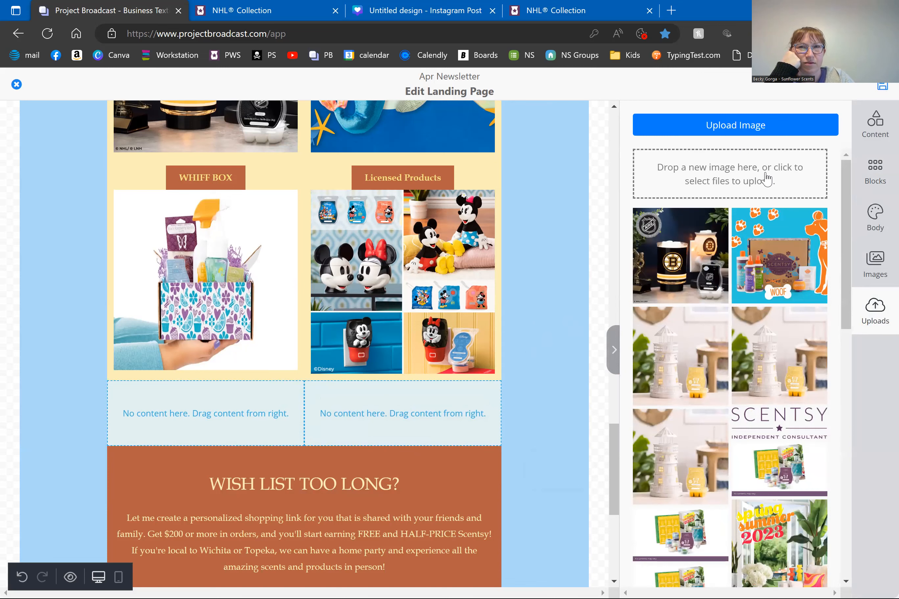
click(735, 131)
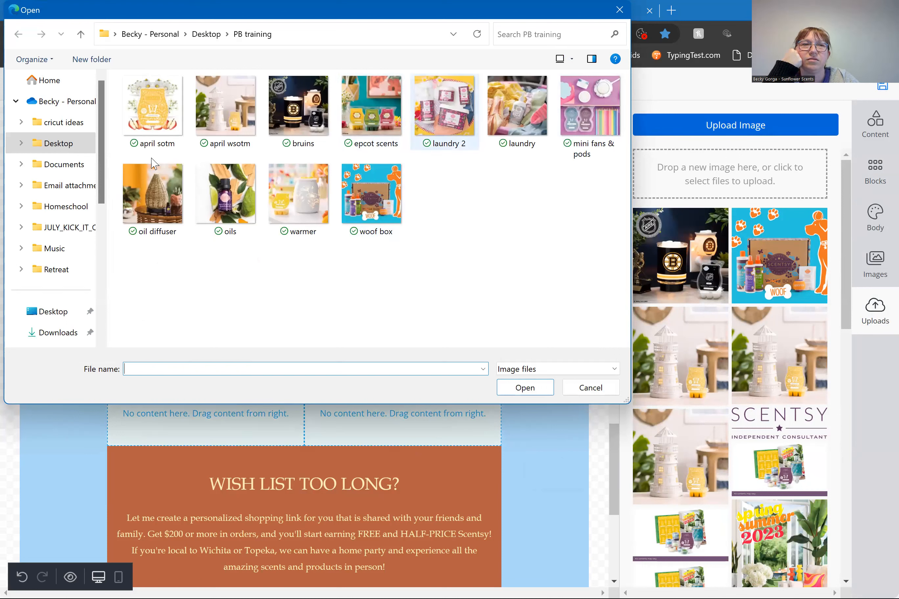
click(150, 199)
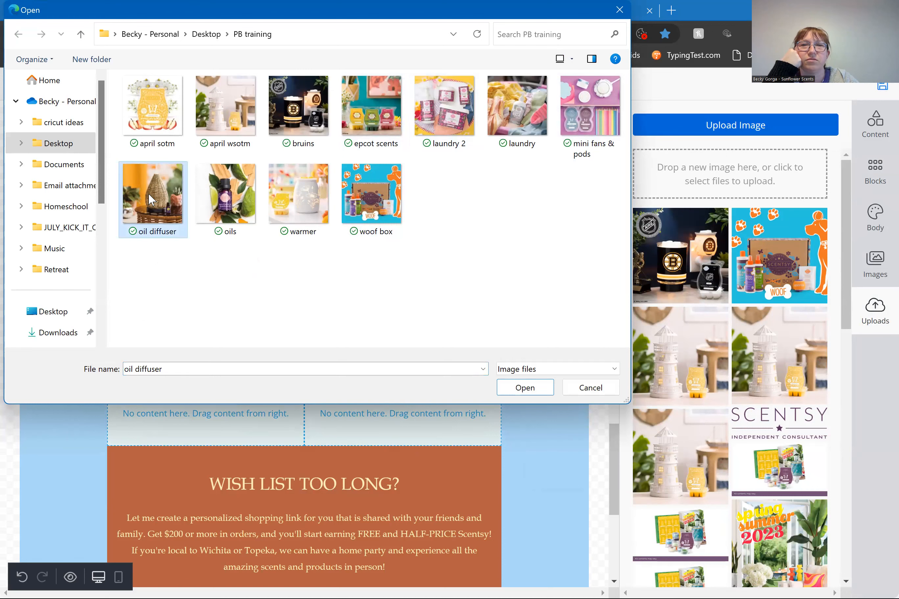
click(525, 389)
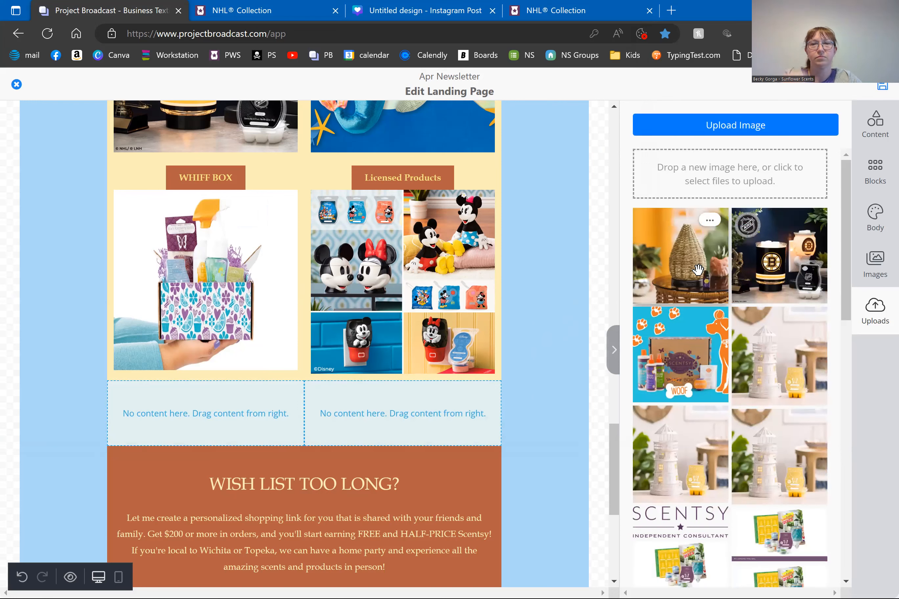
drag(697, 270, 225, 412)
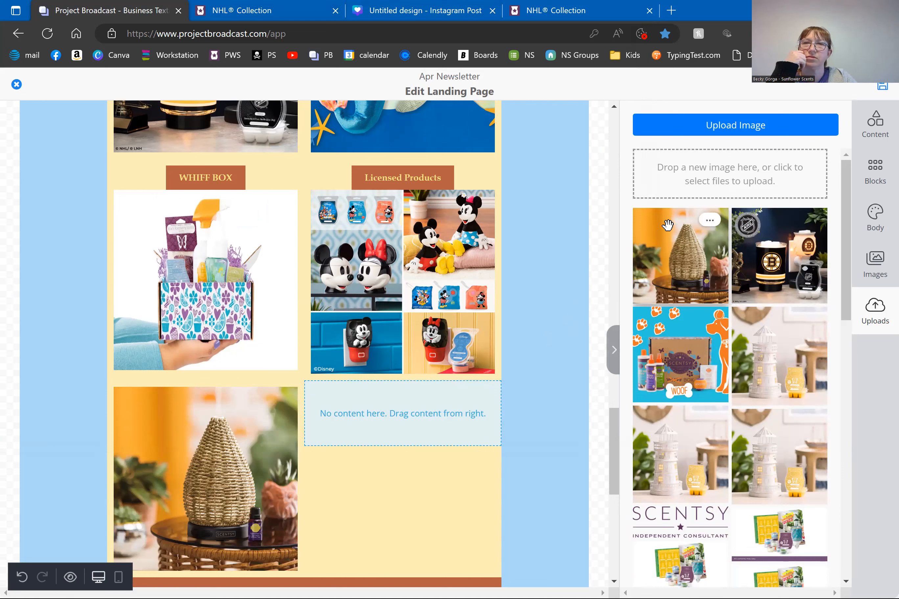
Upload the "oils" image from the PB training folder and place it in the new row's second column
click(677, 134)
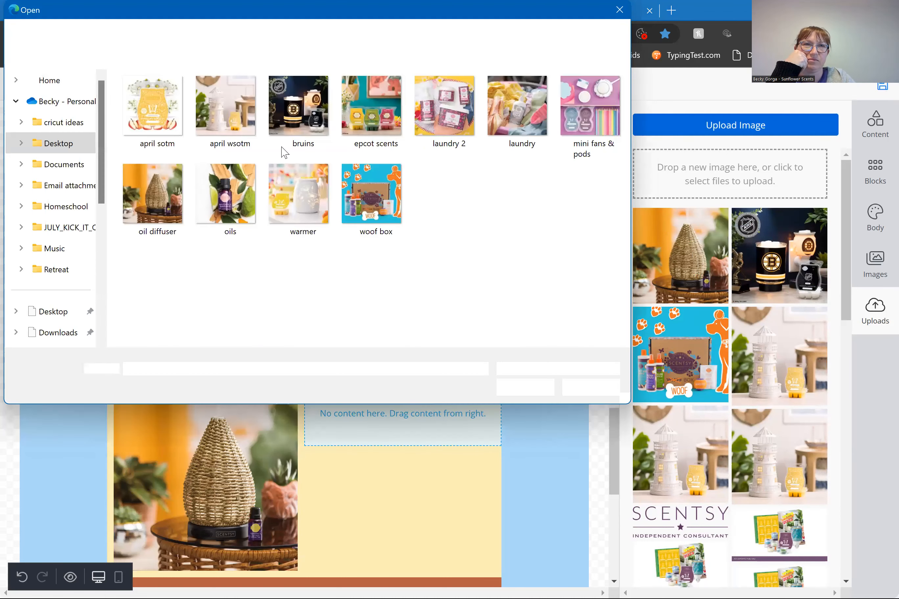
click(235, 202)
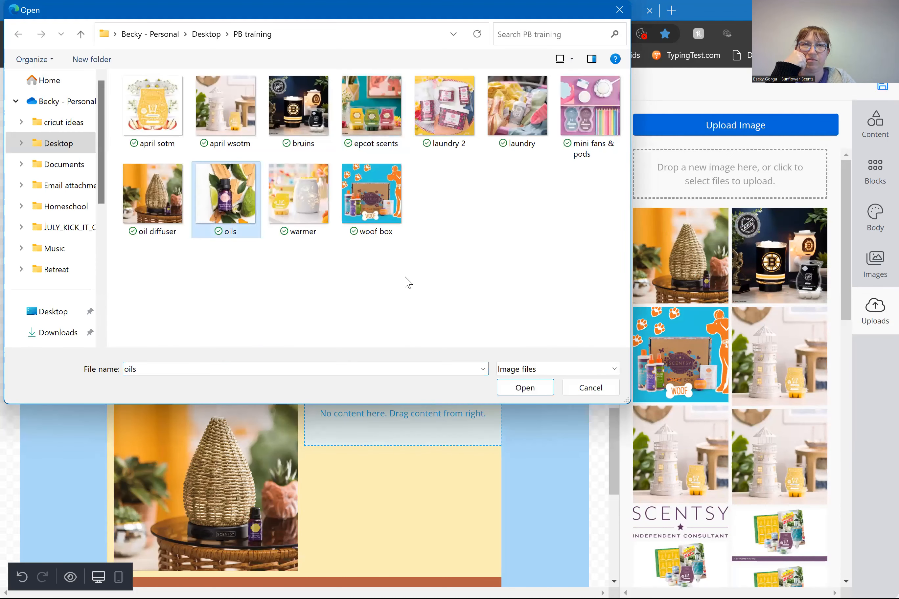
click(541, 388)
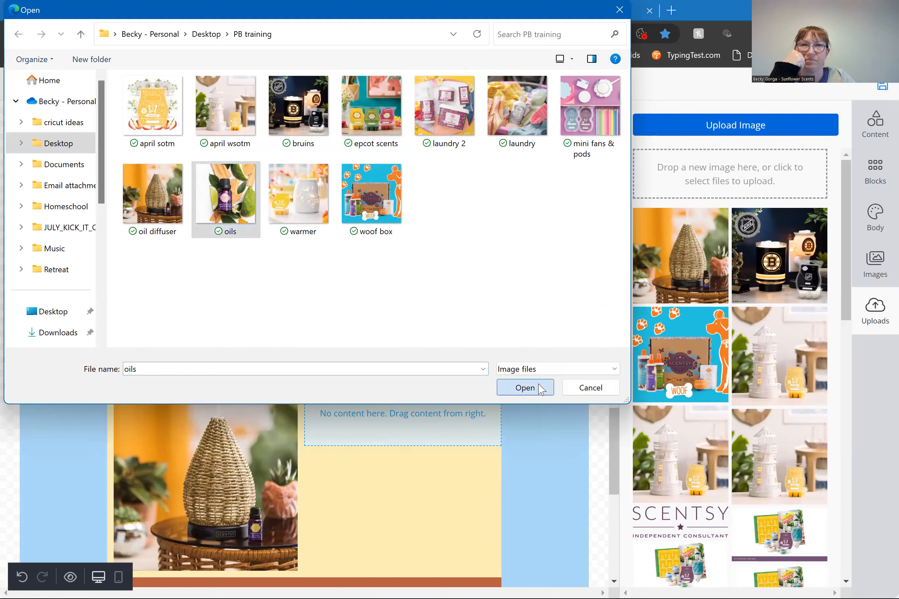
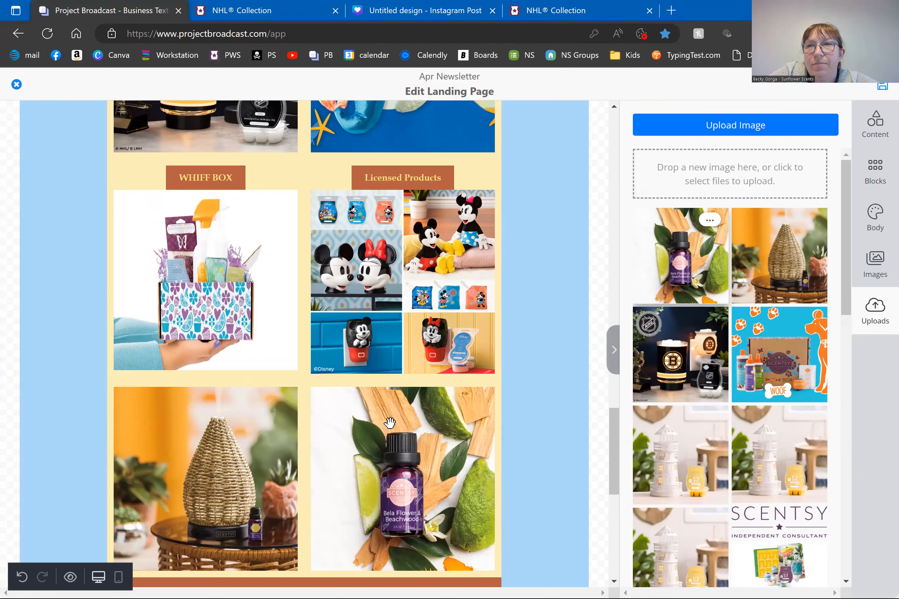
Add a button above the oil diffuser image and select it for editing
click(875, 123)
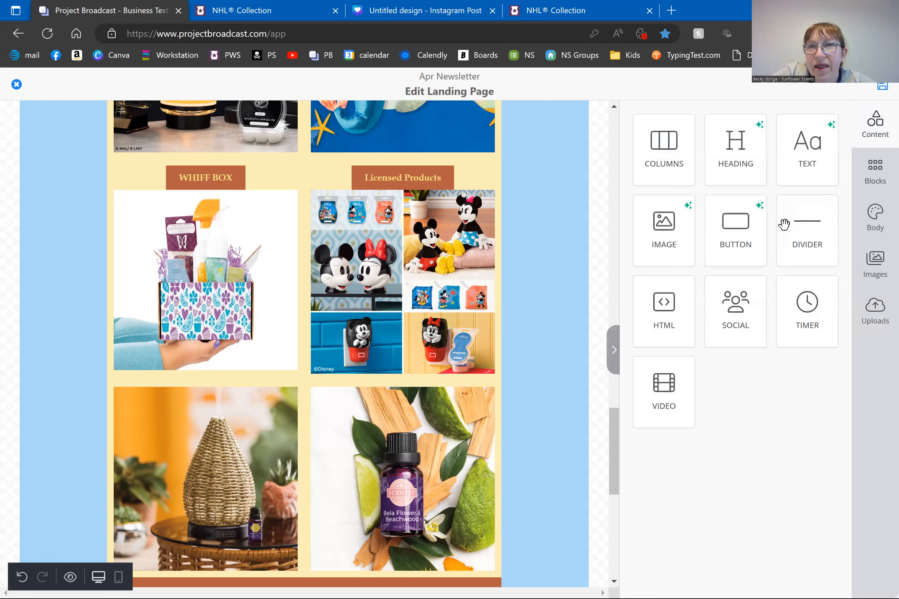
drag(741, 227, 216, 386)
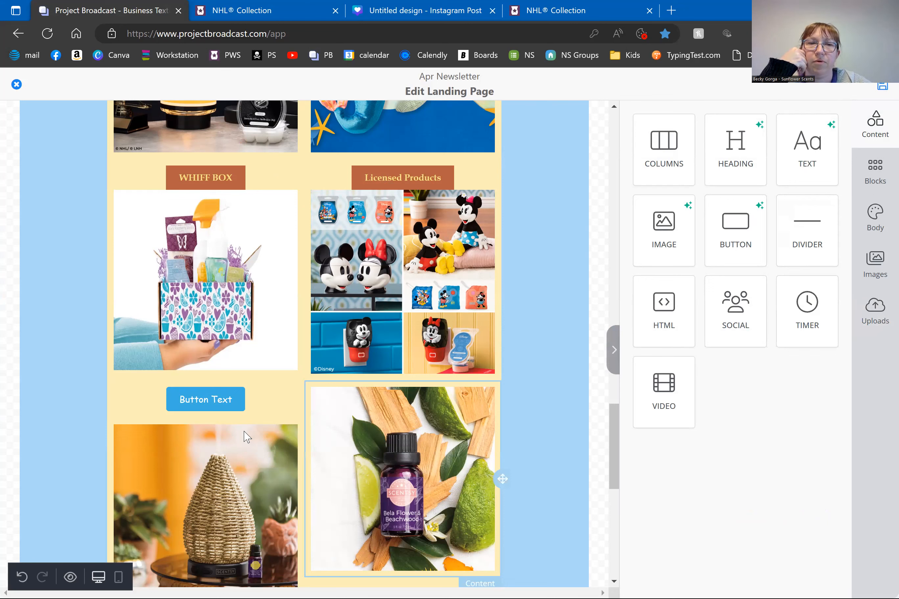
click(288, 396)
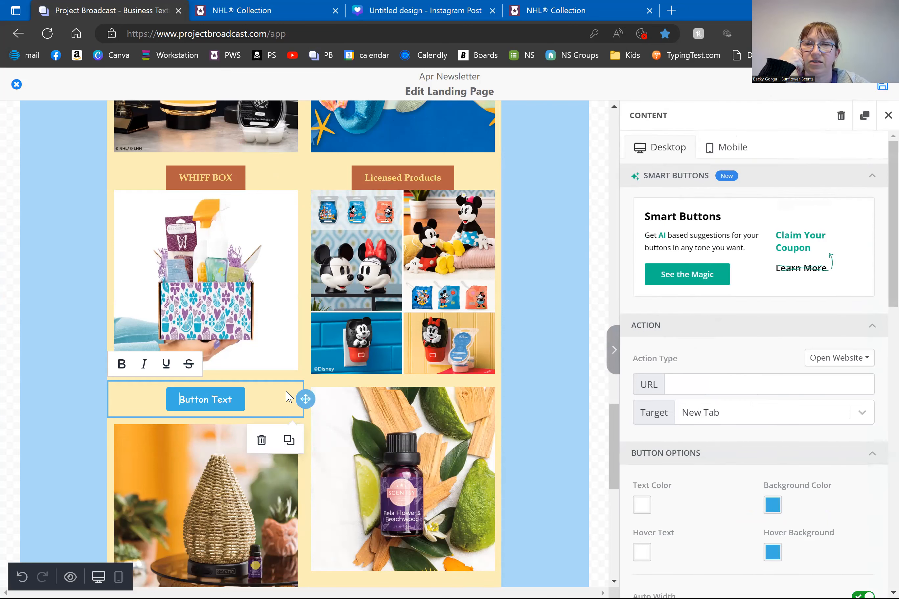
scroll(876, 257, down, 2)
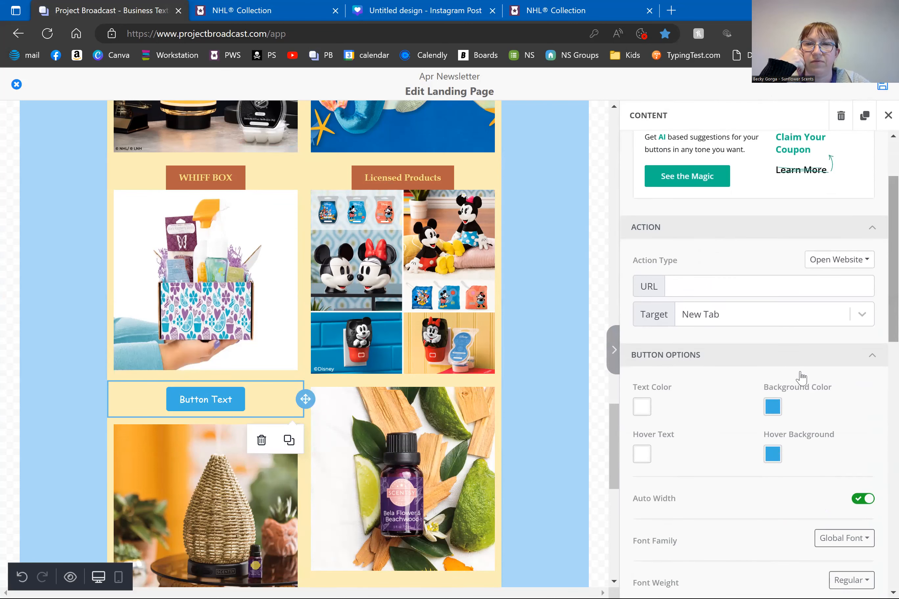
click(773, 407)
click(774, 406)
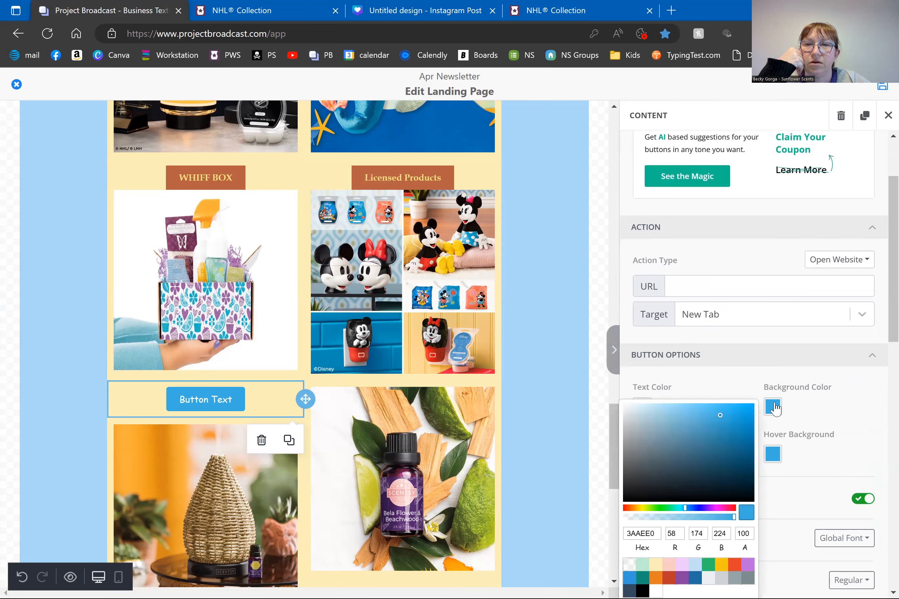
click(592, 396)
Compare the font, spacing, border and padding settings of the WHIFF BOX button with those of the new button above the oil diffuser
click(875, 266)
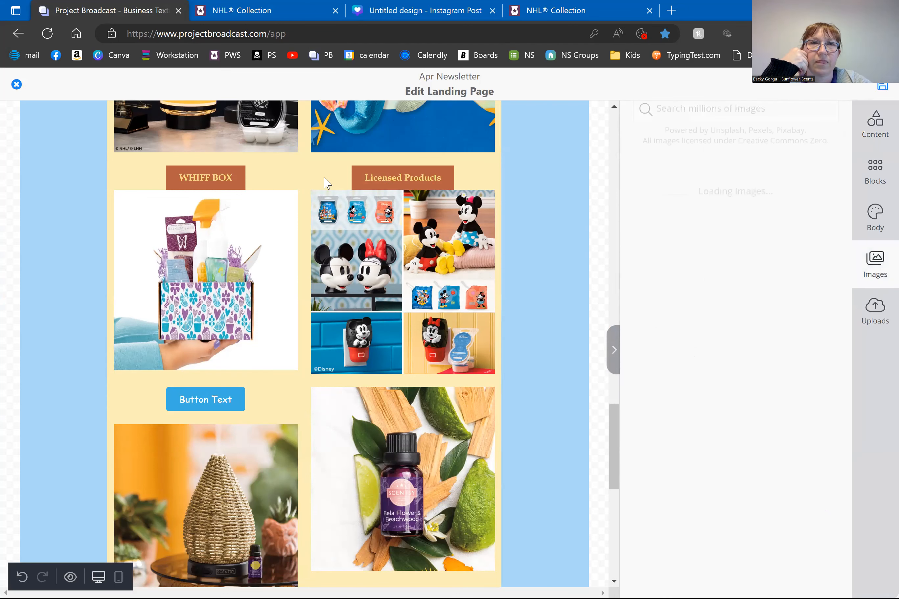
click(275, 171)
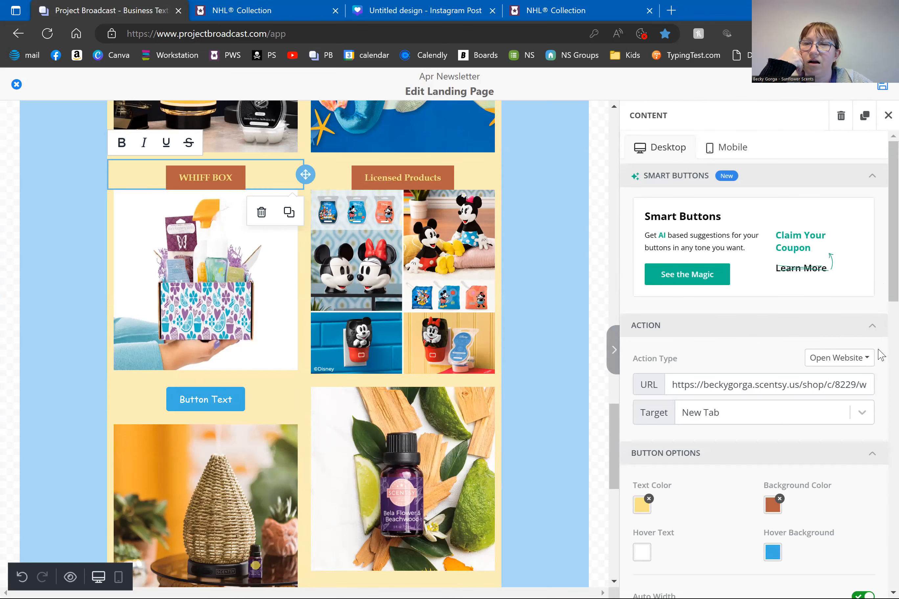
scroll(880, 371, down, 5)
scroll(881, 421, down, 5)
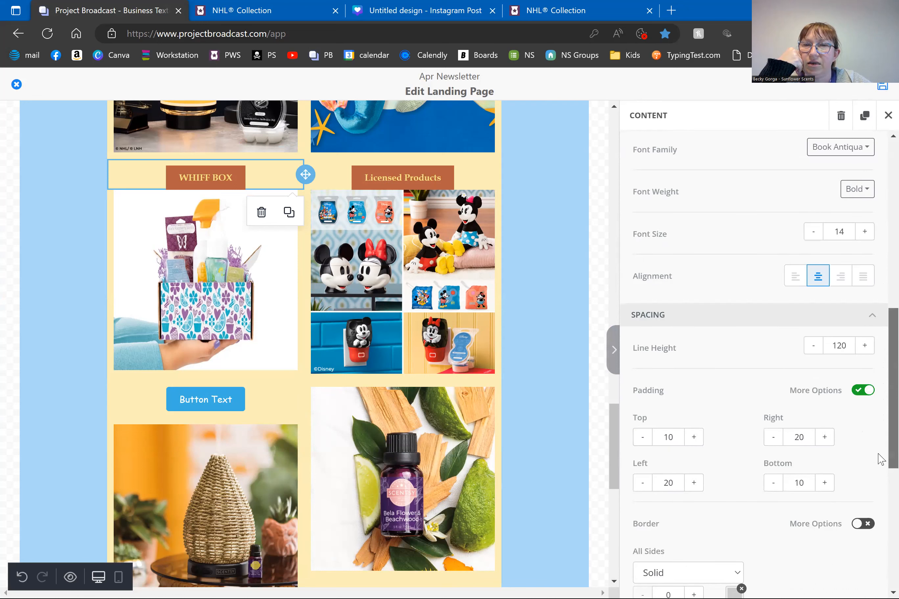
scroll(877, 458, down, 1)
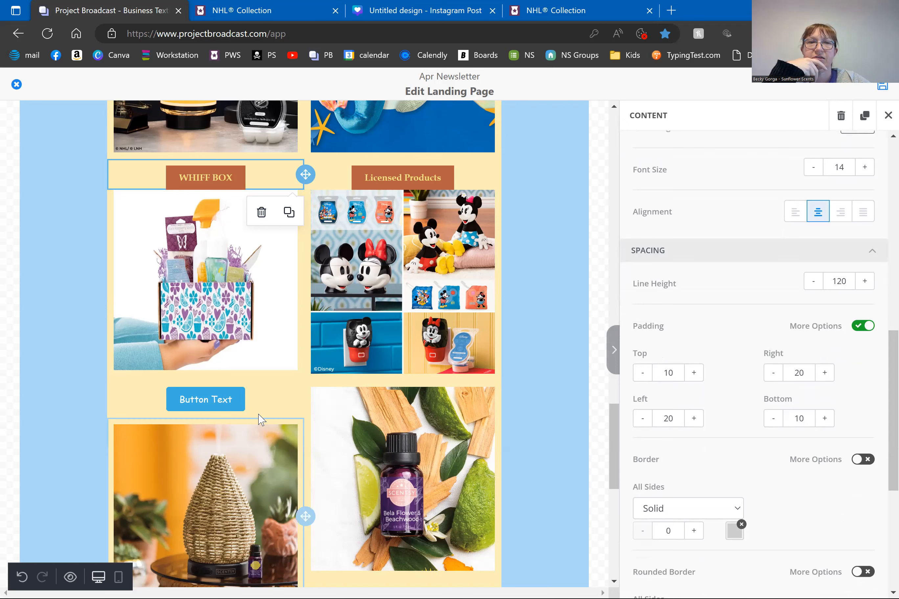
click(279, 390)
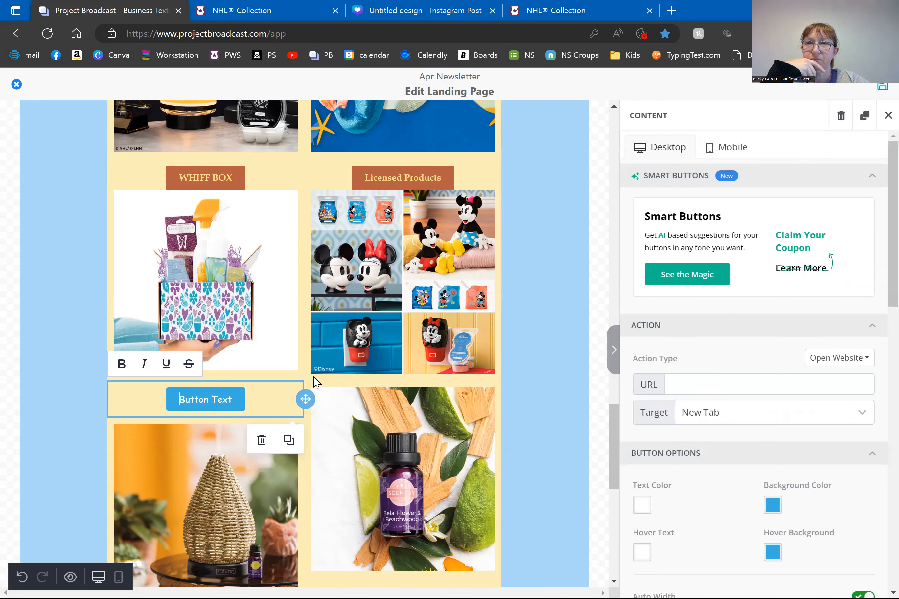
scroll(880, 282, down, 5)
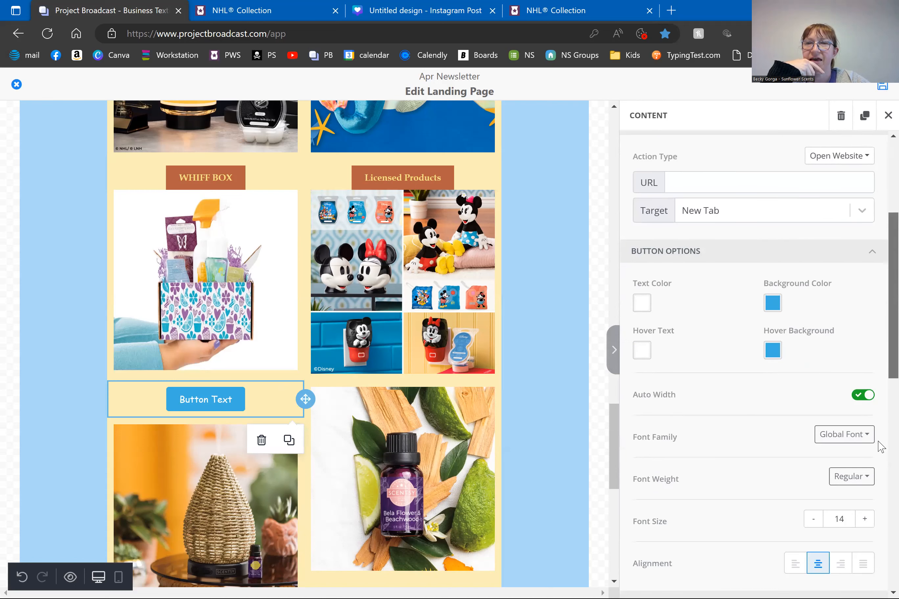
scroll(729, 429, down, 8)
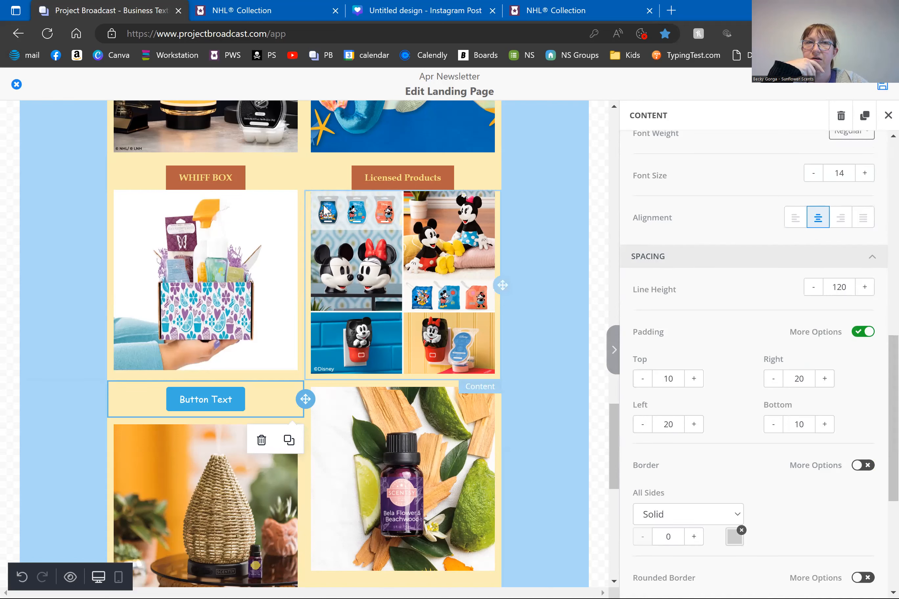
click(244, 179)
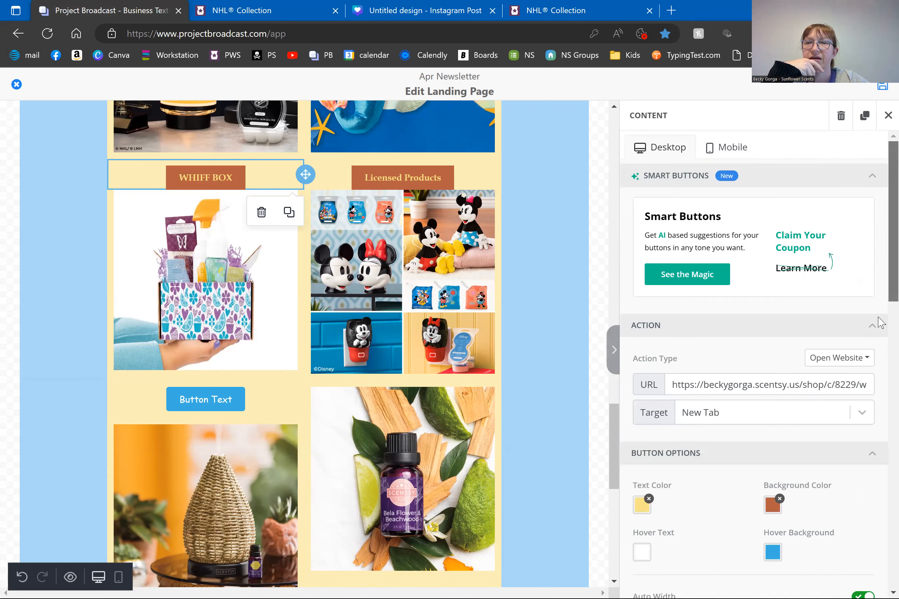
scroll(879, 367, down, 12)
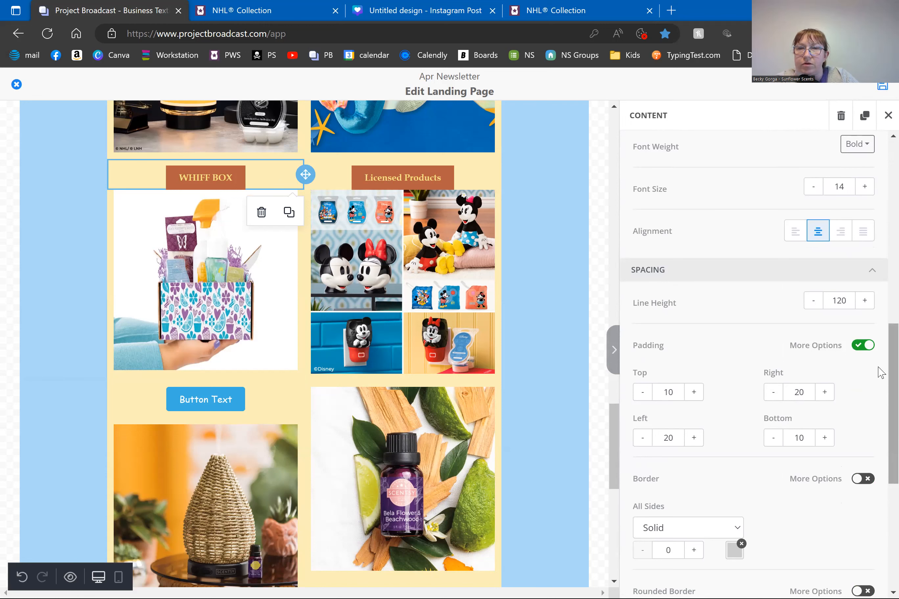
scroll(881, 374, down, 5)
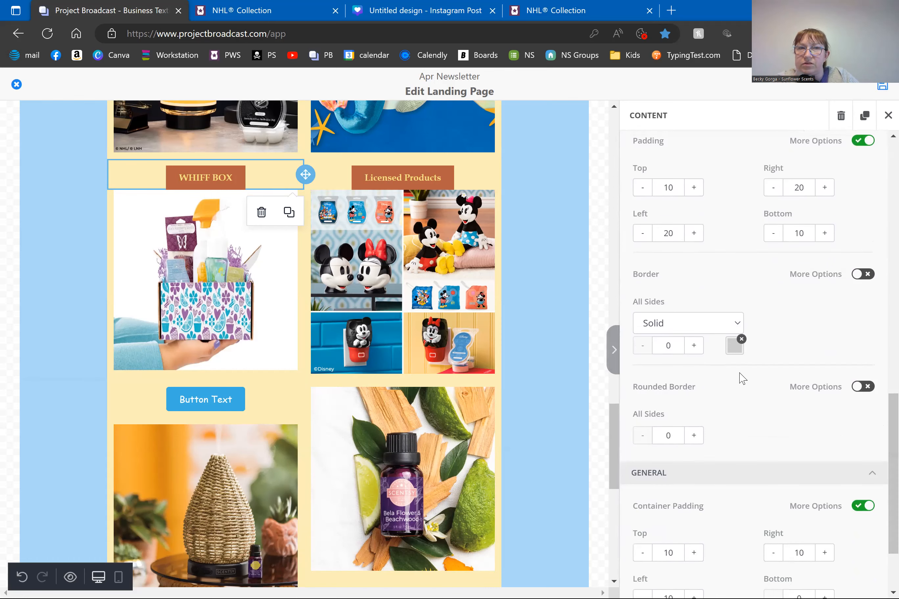
Set the new oil diffuser button's container padding to 8 on all sides
click(259, 404)
scroll(877, 240, down, 10)
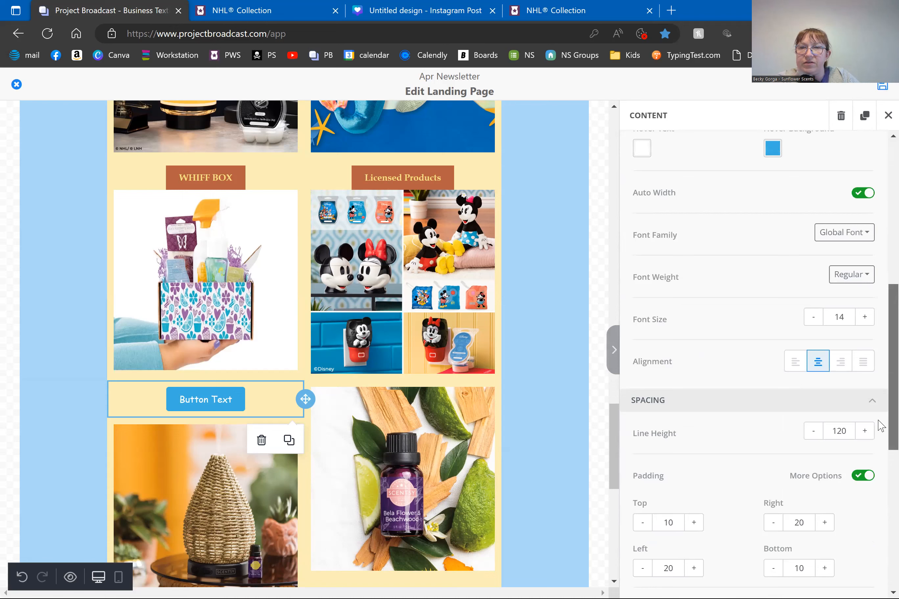
scroll(881, 425, down, 4)
scroll(877, 437, down, 3)
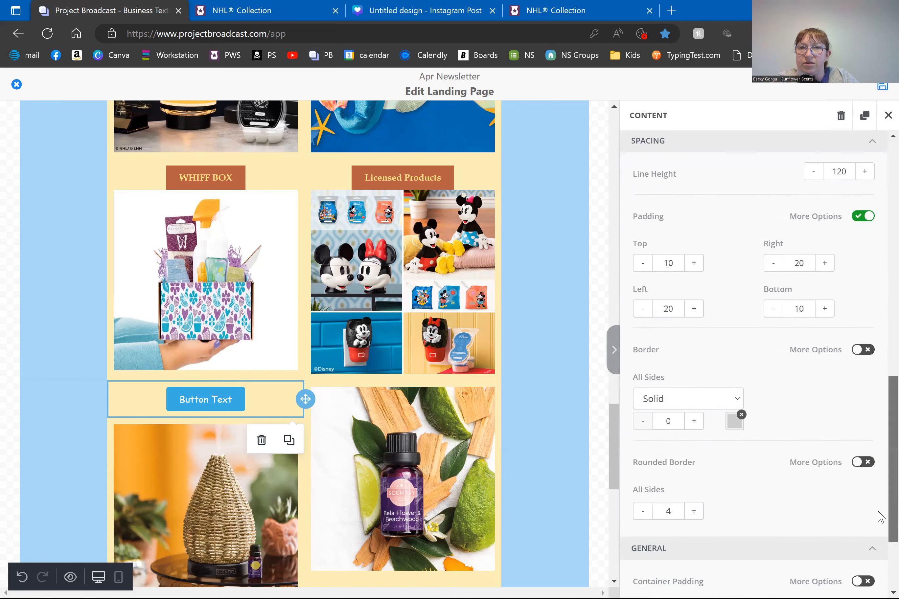
scroll(880, 516, down, 3)
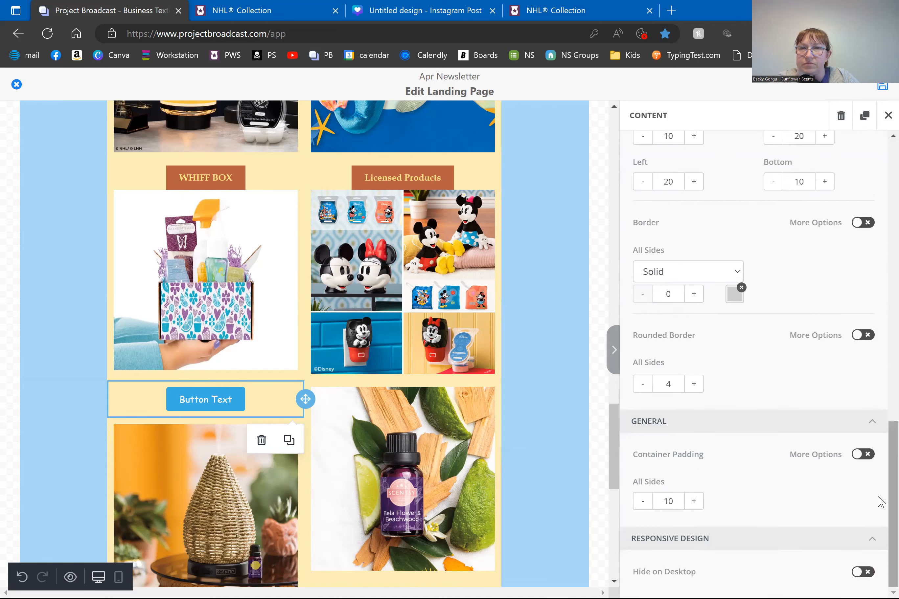
click(646, 506)
click(646, 505)
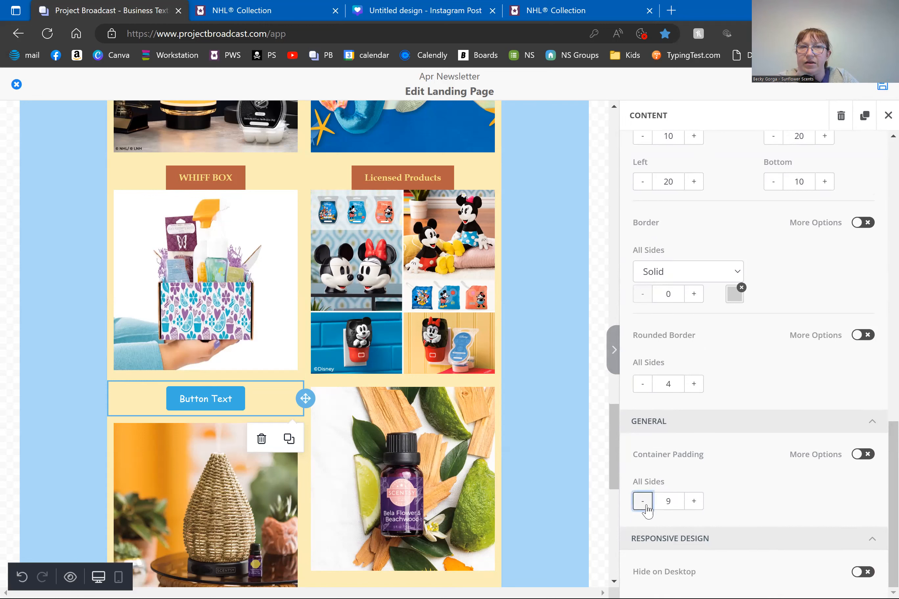
Enable separate container padding values for the new button and set its bottom padding to 0
click(863, 455)
click(771, 547)
click(771, 547)
click(772, 546)
click(771, 547)
click(771, 546)
click(772, 546)
click(771, 546)
click(772, 546)
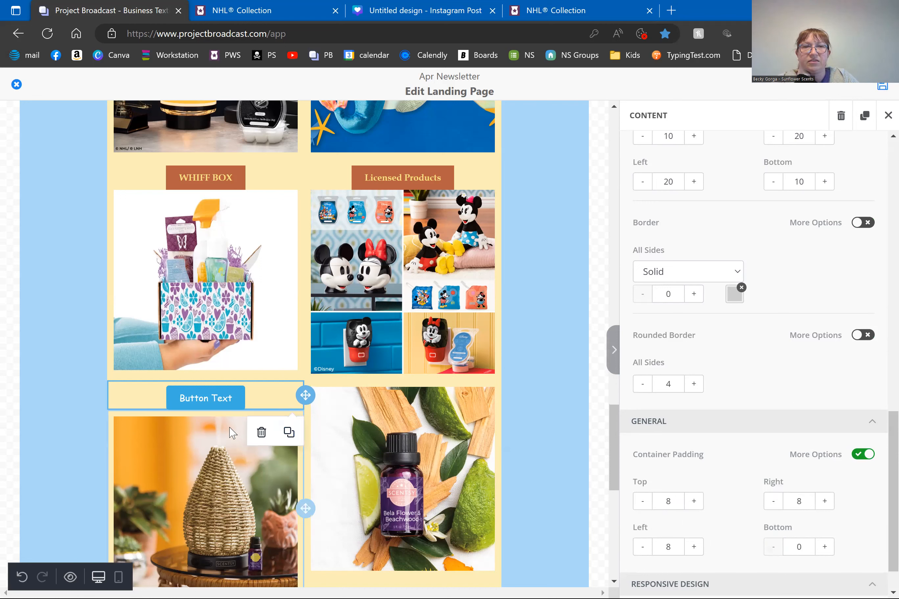
Enable separate container padding values for the oil diffuser image and set its top padding to 0
click(230, 456)
scroll(876, 349, down, 8)
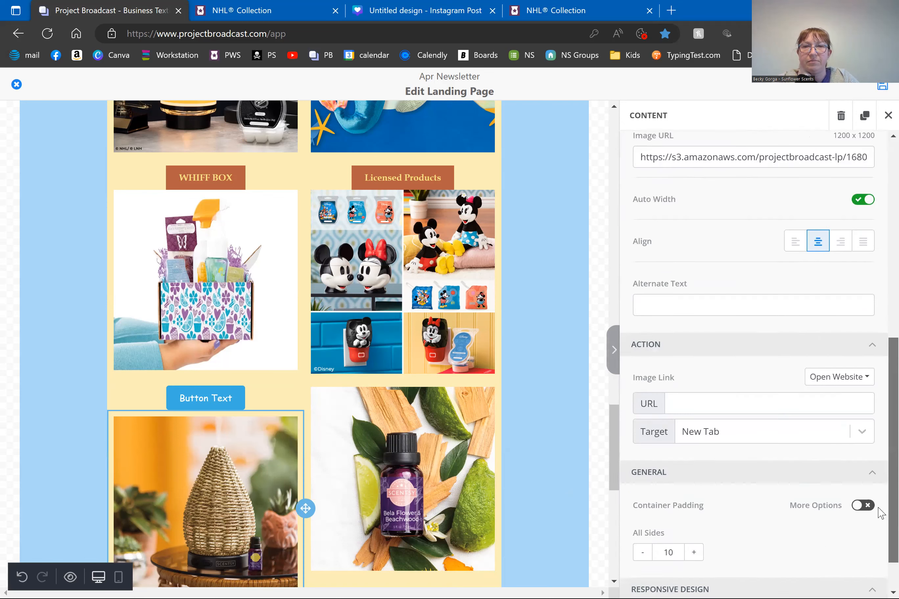
scroll(880, 513, down, 1)
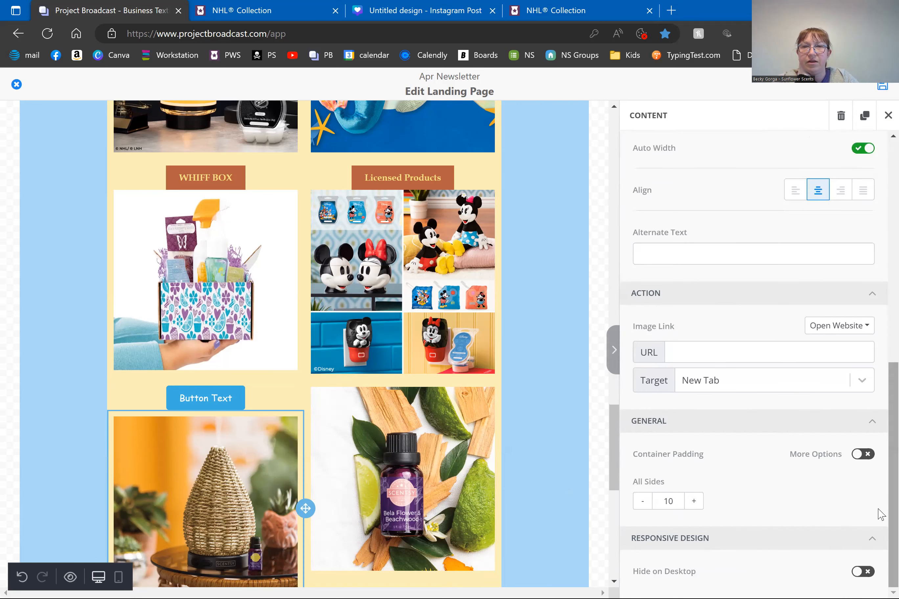
click(862, 455)
click(643, 503)
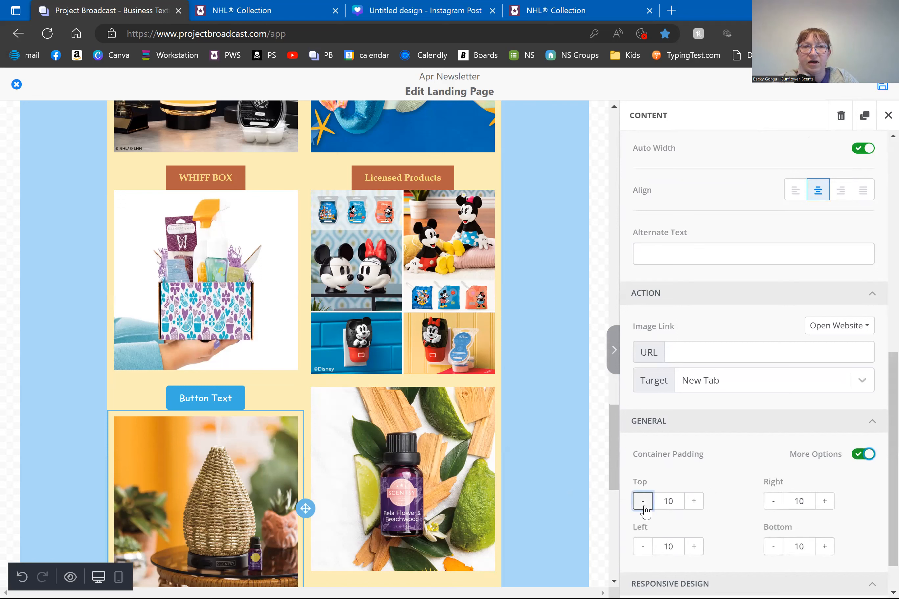
click(642, 501)
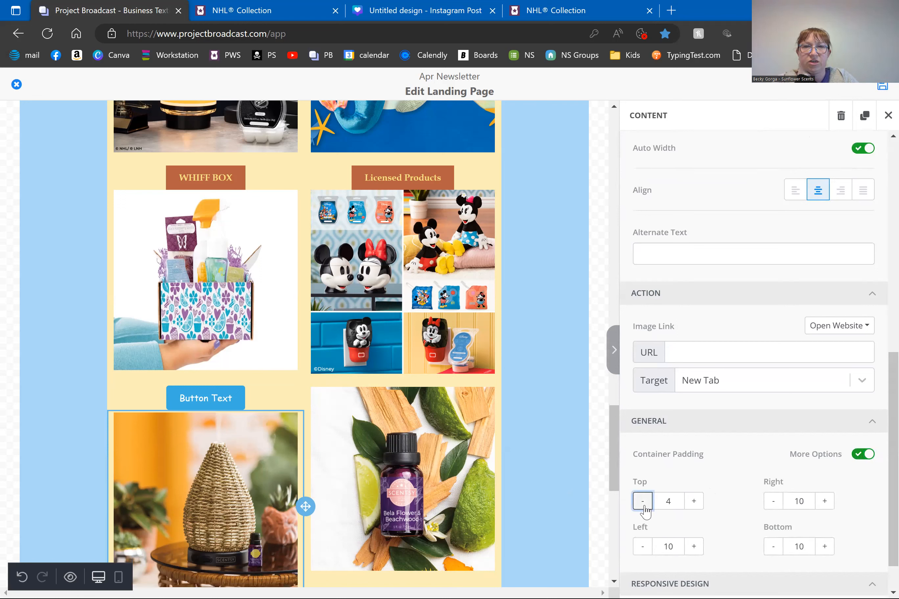
click(642, 501)
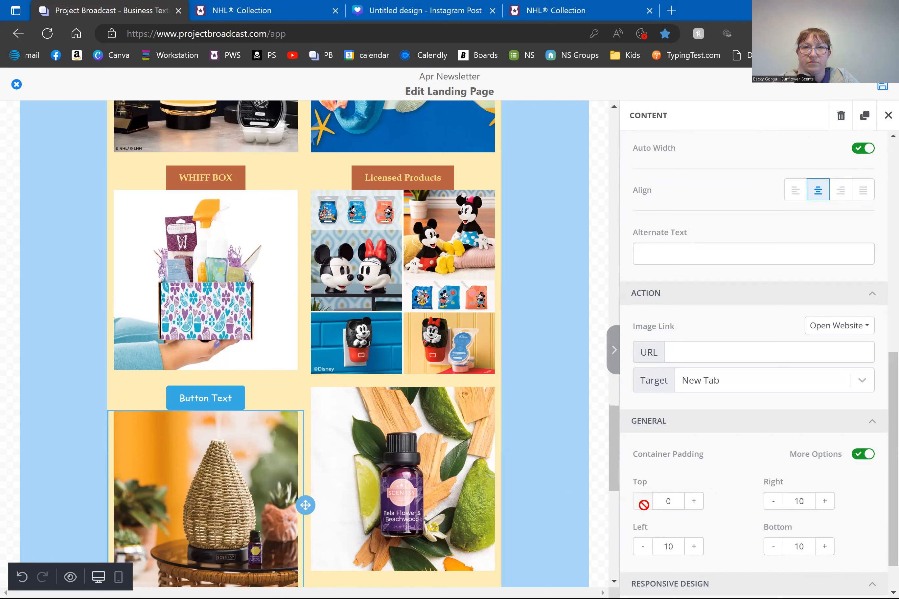
Square off the corners of the new button above the oil diffuser by setting its rounded border to 0
click(244, 400)
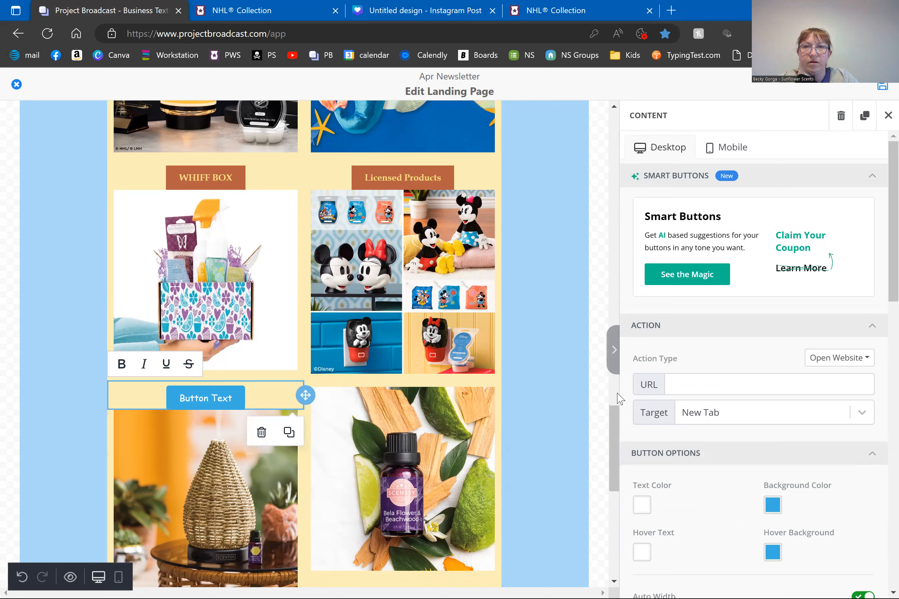
drag(878, 295, 881, 583)
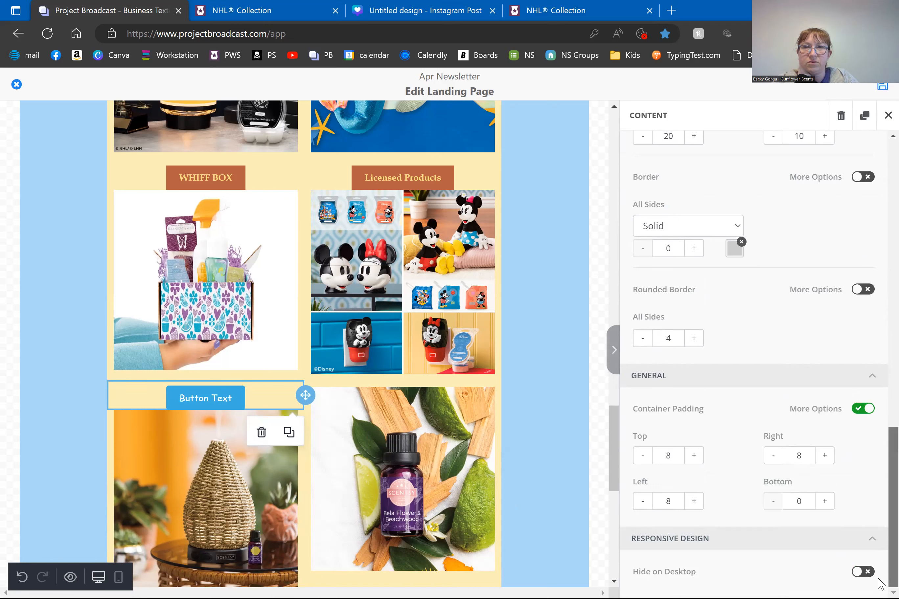
click(864, 289)
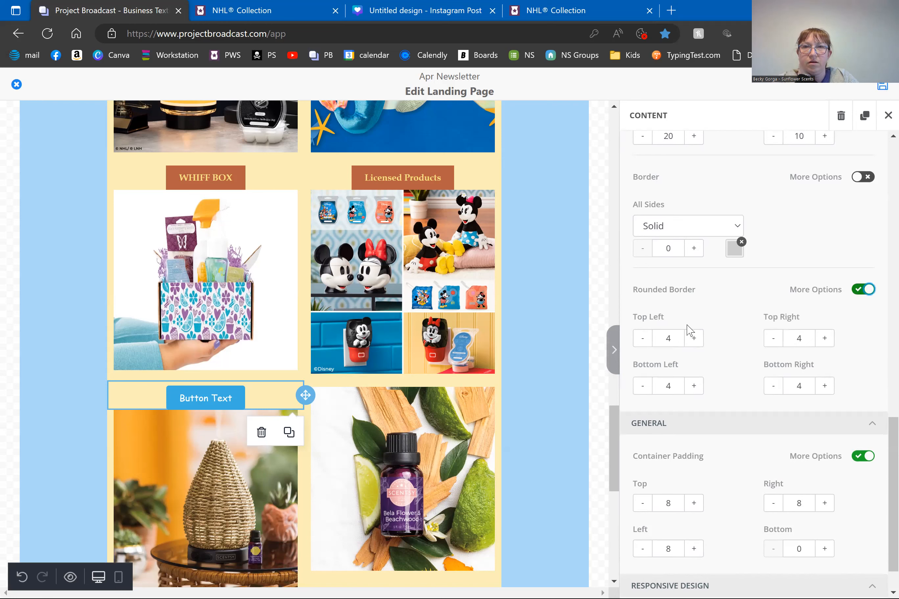
click(643, 340)
click(643, 339)
click(644, 339)
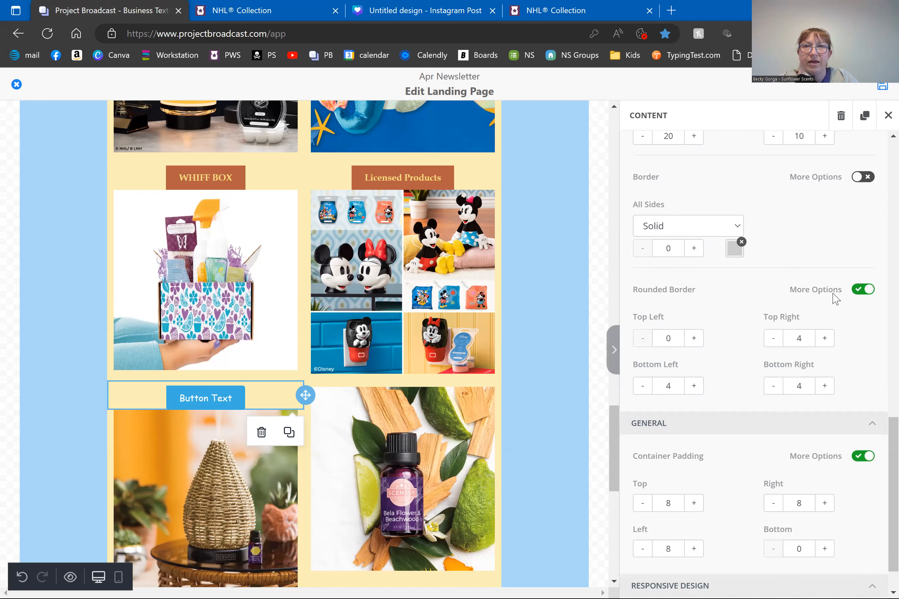
click(865, 290)
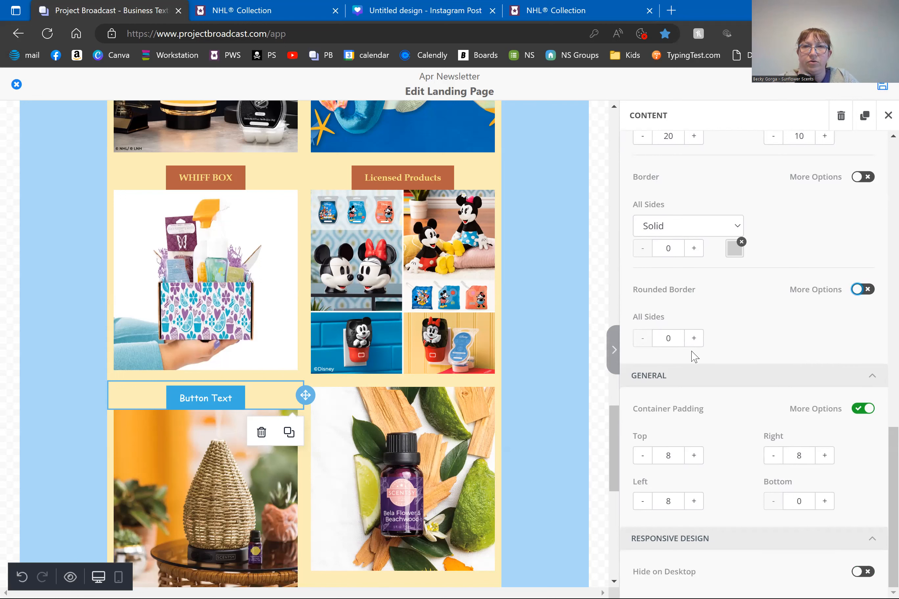
click(678, 336)
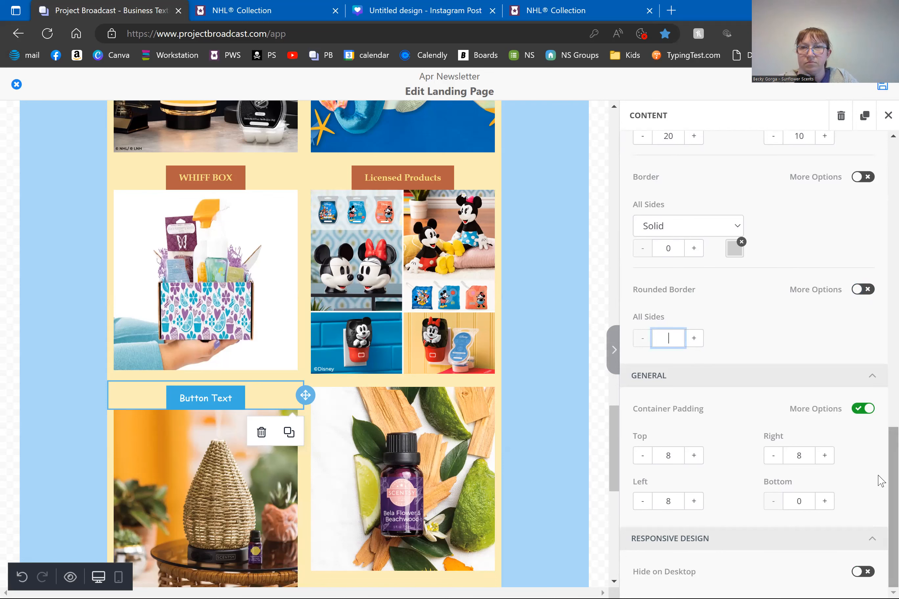
Switch to the Canva design, apply the rust brand color to the background and copy its hex code B45F42
scroll(880, 399, up, 5)
scroll(879, 400, up, 5)
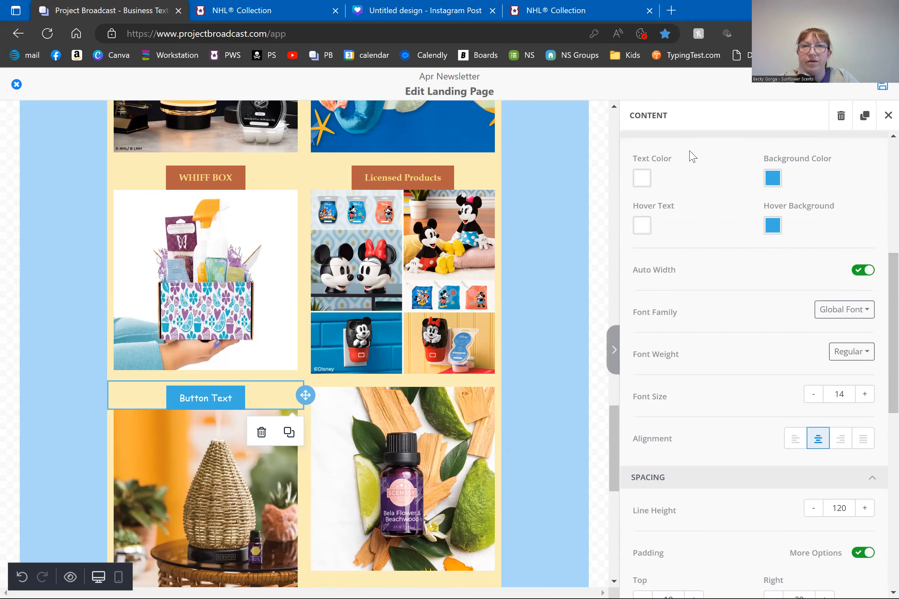
click(426, 8)
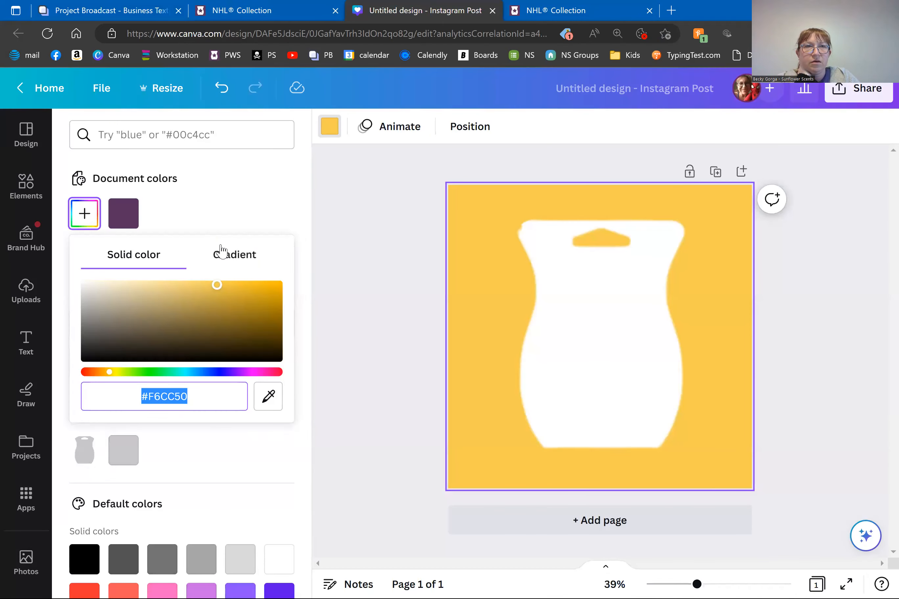
click(225, 214)
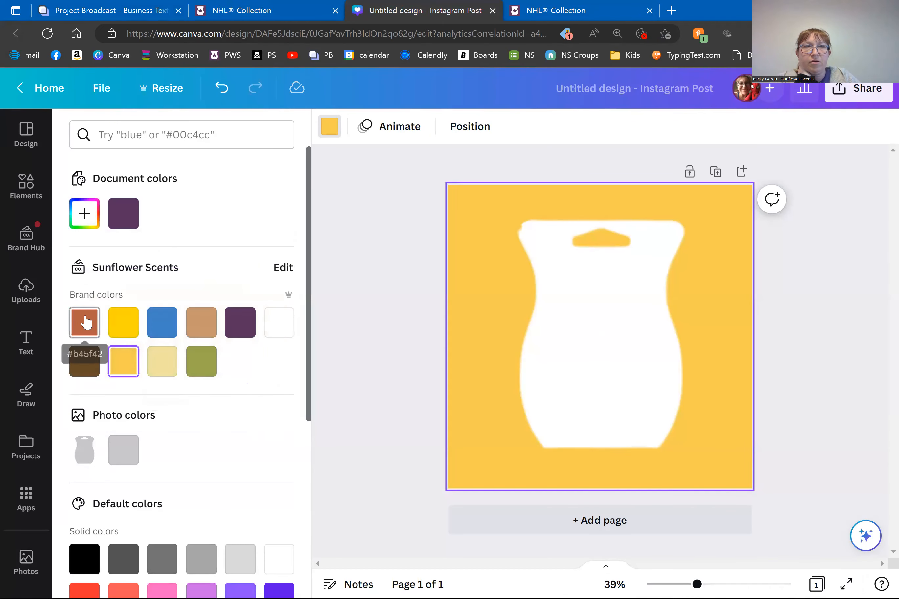
click(85, 322)
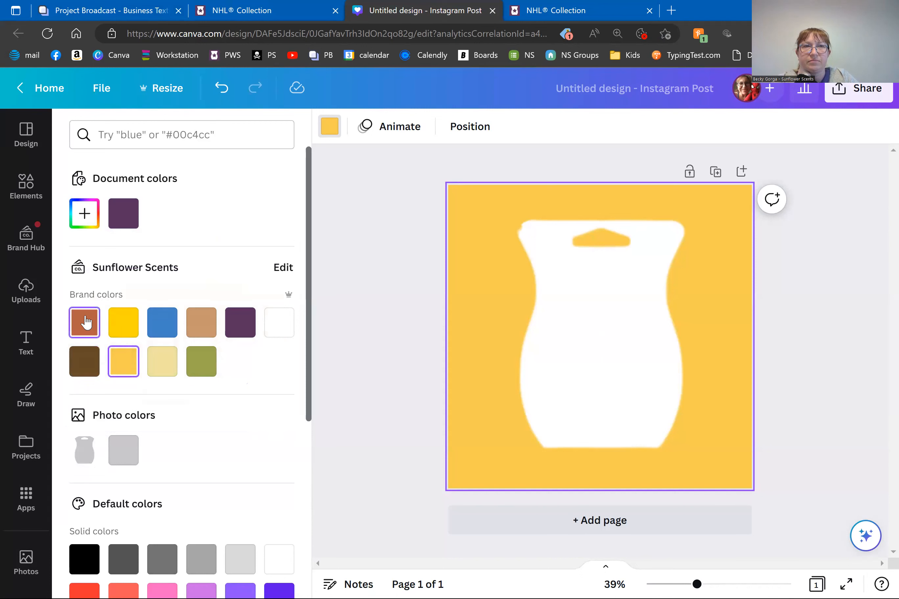
click(85, 213)
key(ctrl+c)
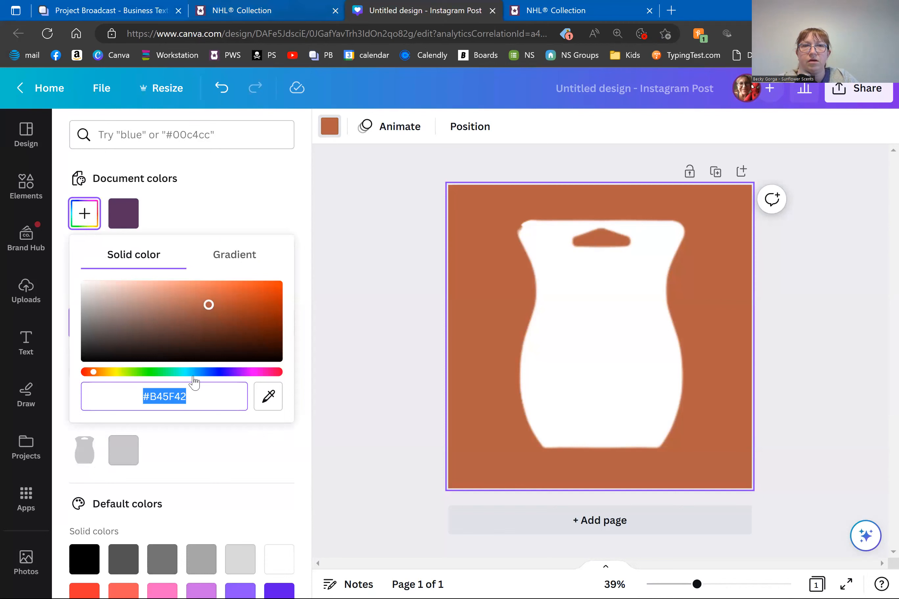
Return to the Project Broadcast landing page and set the new button's background color to the copied hex code B45F42
click(101, 8)
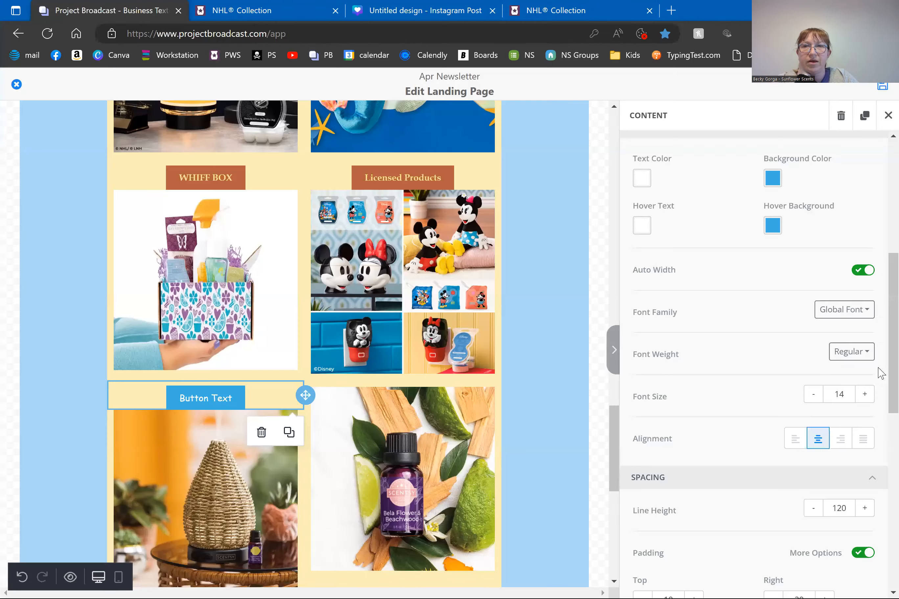
click(774, 179)
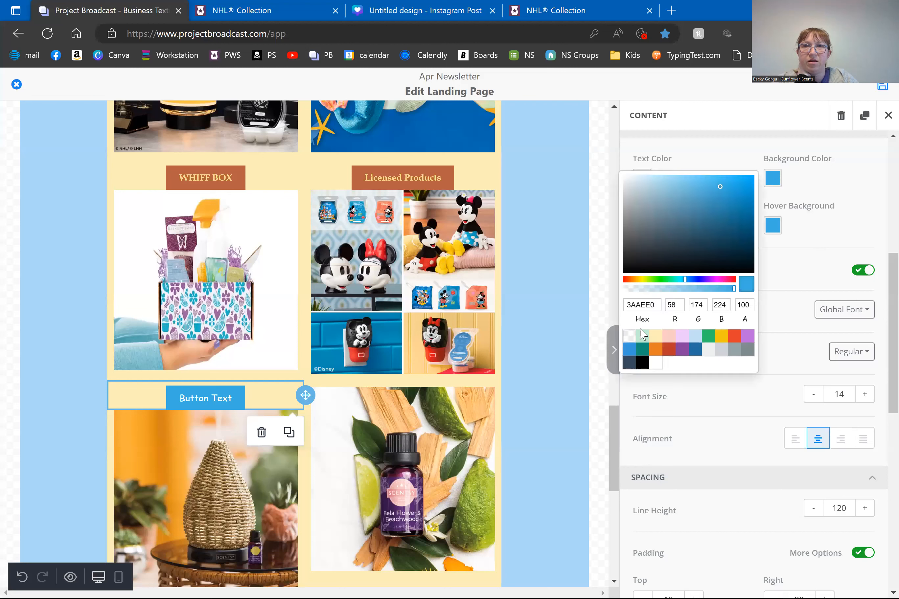
click(655, 304)
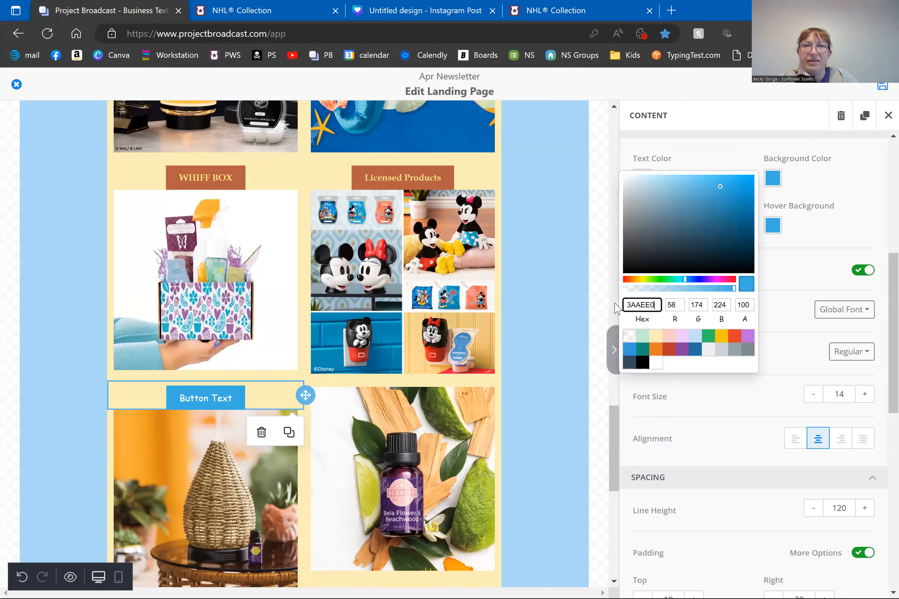
key(ctrl+a)
key(ctrl+v)
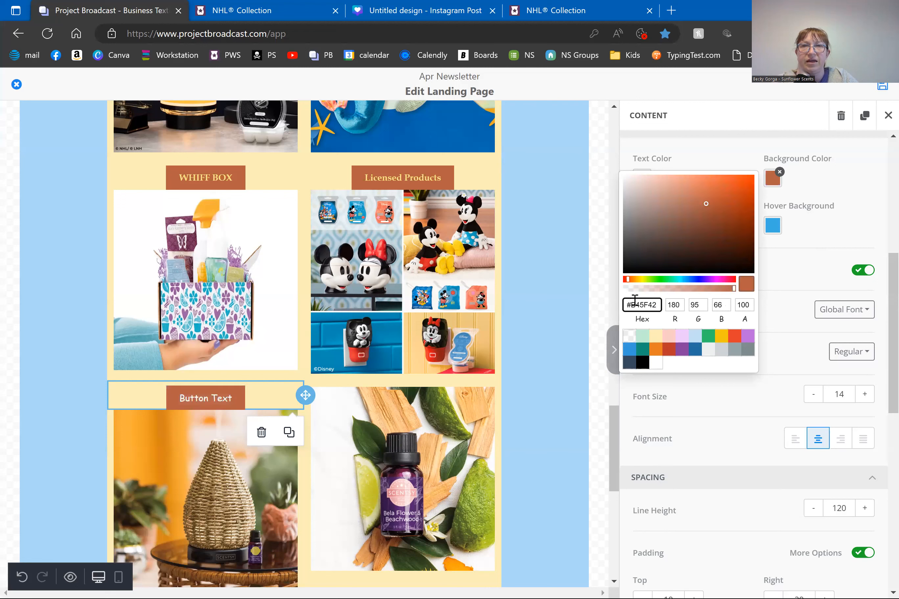
Copy the text color hex code F8E286 from the WHIFF BOX button
click(632, 305)
key(BackSpace)
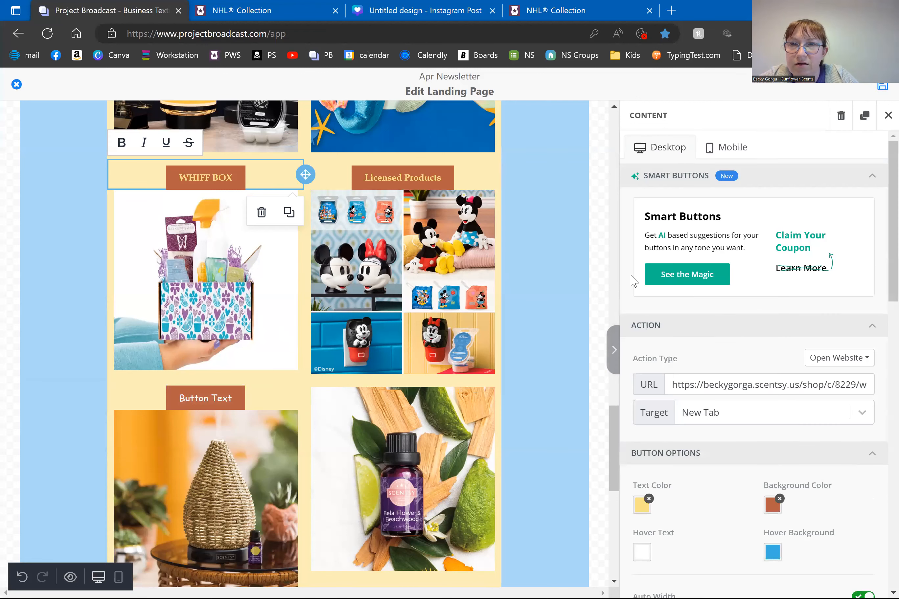
click(642, 505)
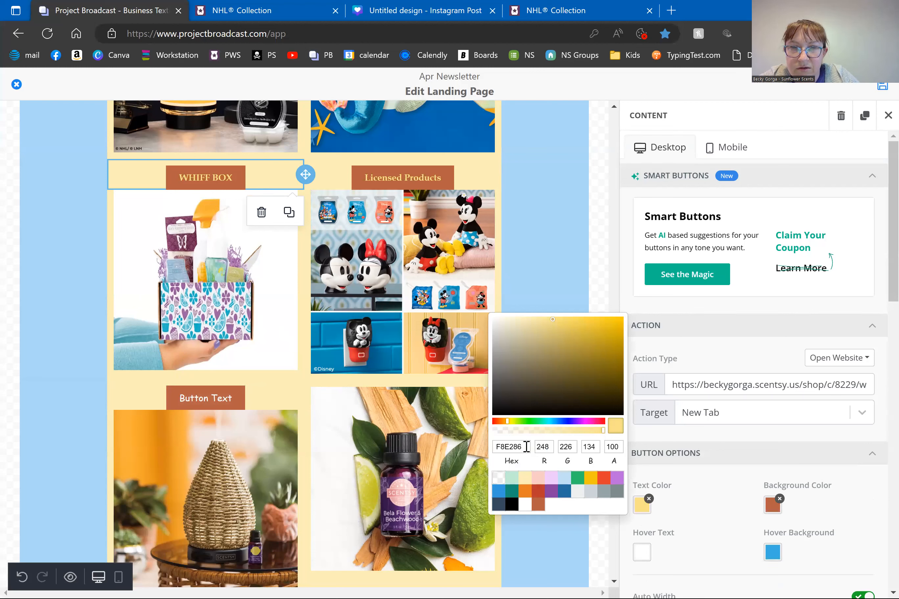
drag(526, 446, 497, 448)
key(ctrl+c)
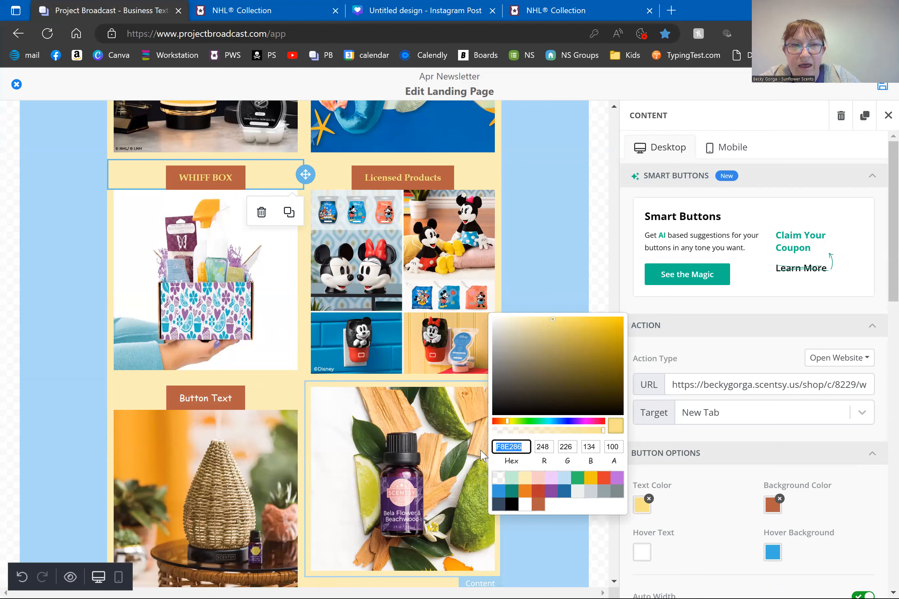
Set the text color of the new button above the oil diffuser to the copied hex code F8E286
click(203, 400)
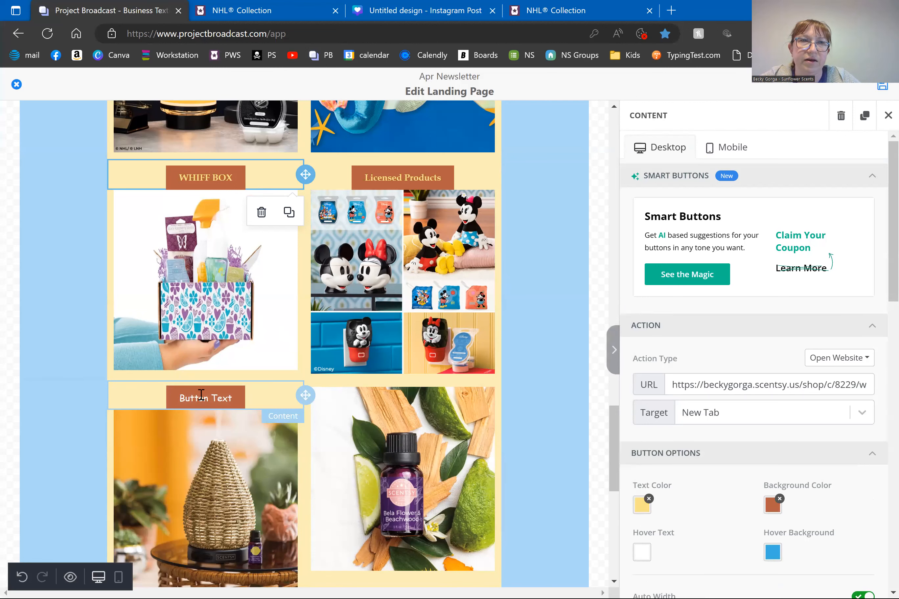
click(201, 395)
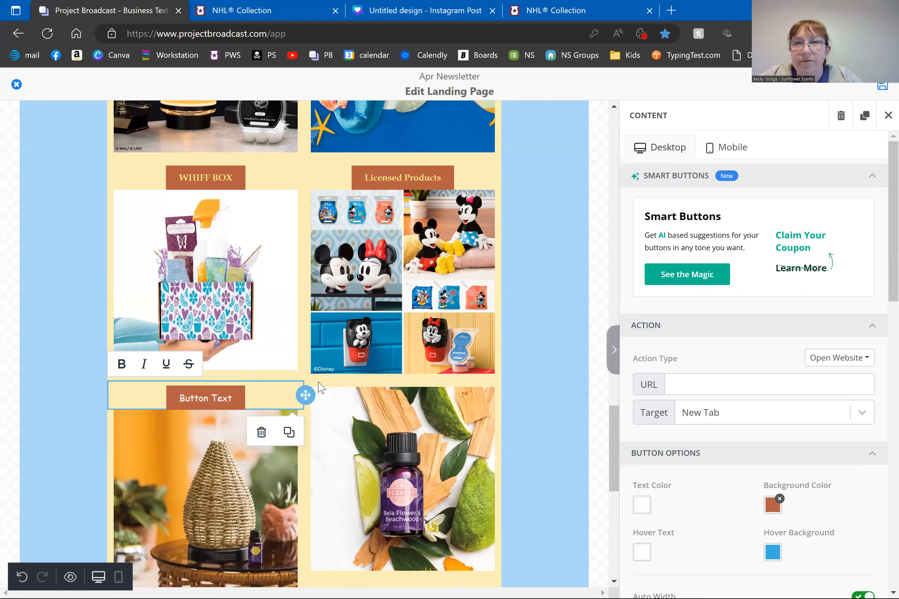
click(642, 507)
drag(528, 448, 469, 450)
key(ctrl+v)
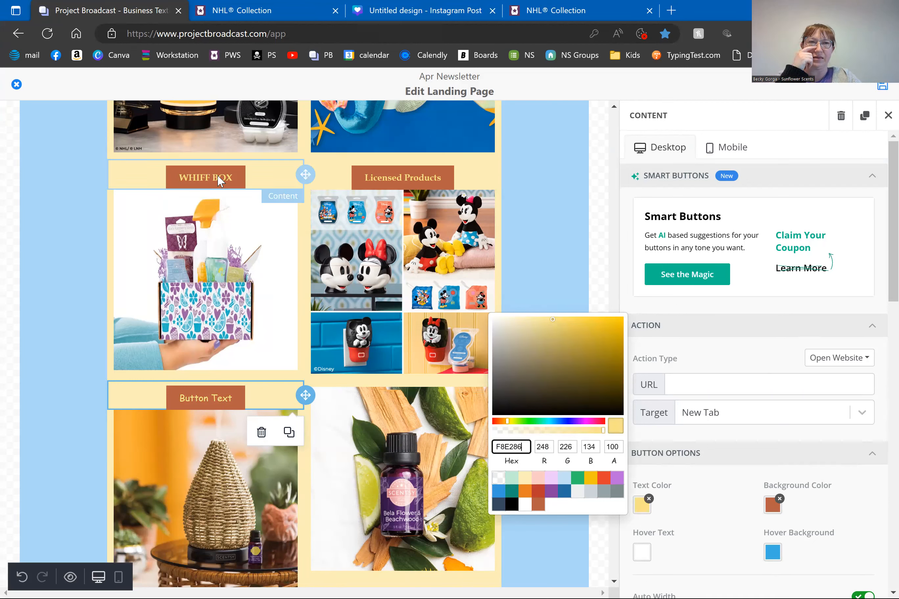
Set the new button's hover text color to F8E286 and its hover background to the rust color B45F42
click(642, 552)
click(641, 552)
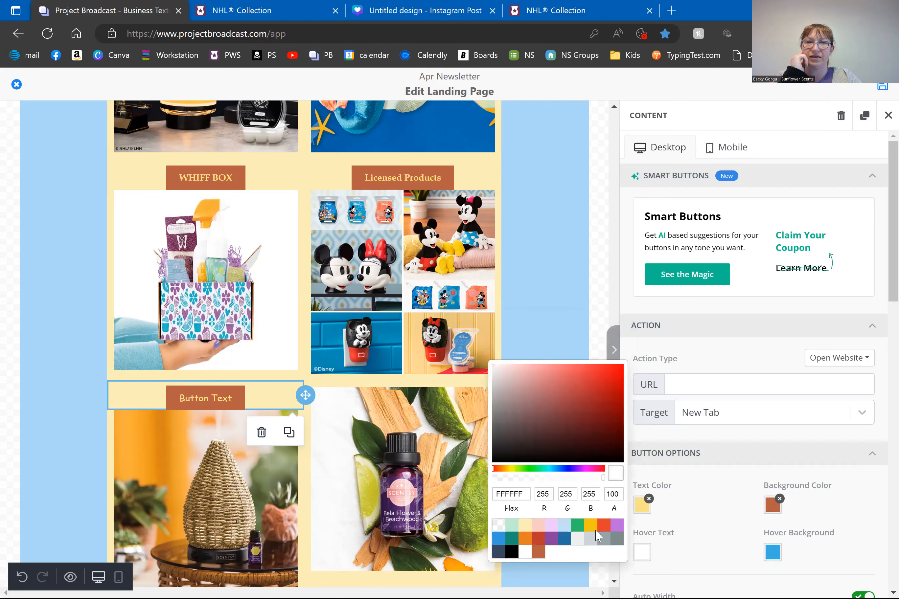
double_click(526, 494)
key(ctrl+v)
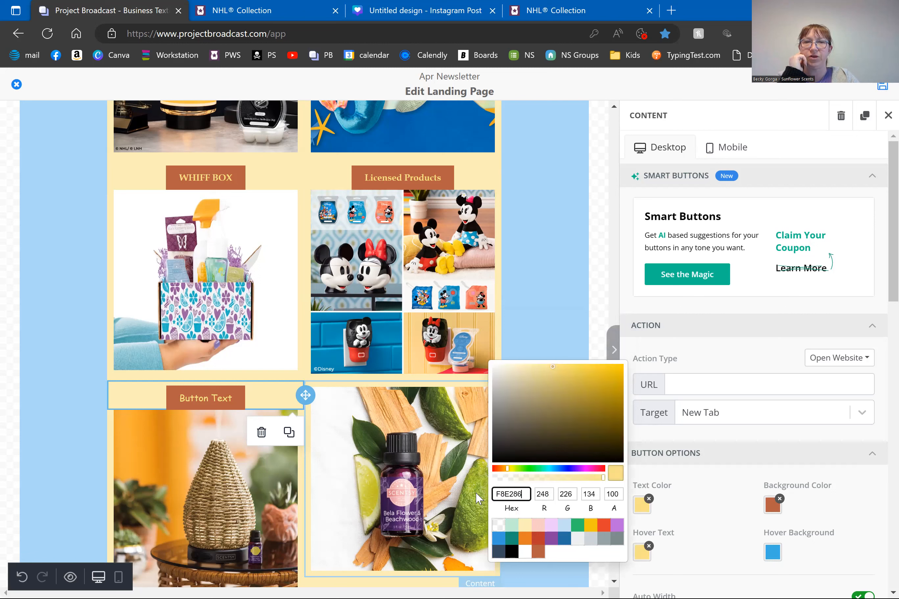
click(771, 554)
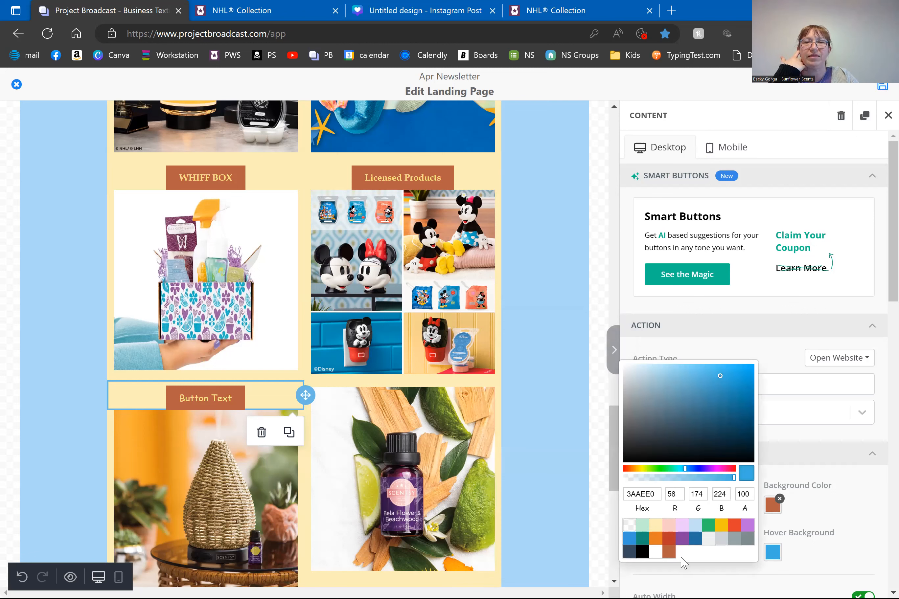
click(668, 552)
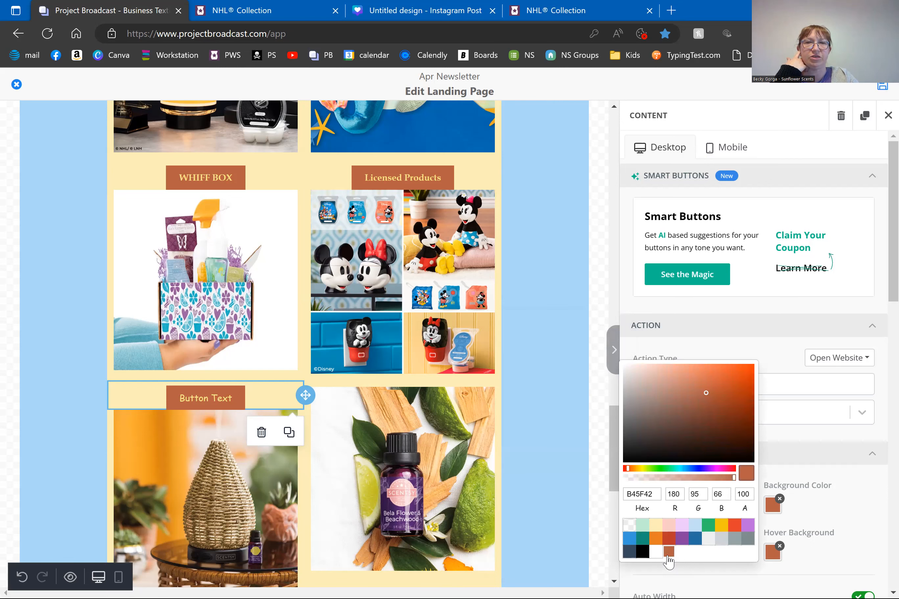
click(598, 545)
click(599, 548)
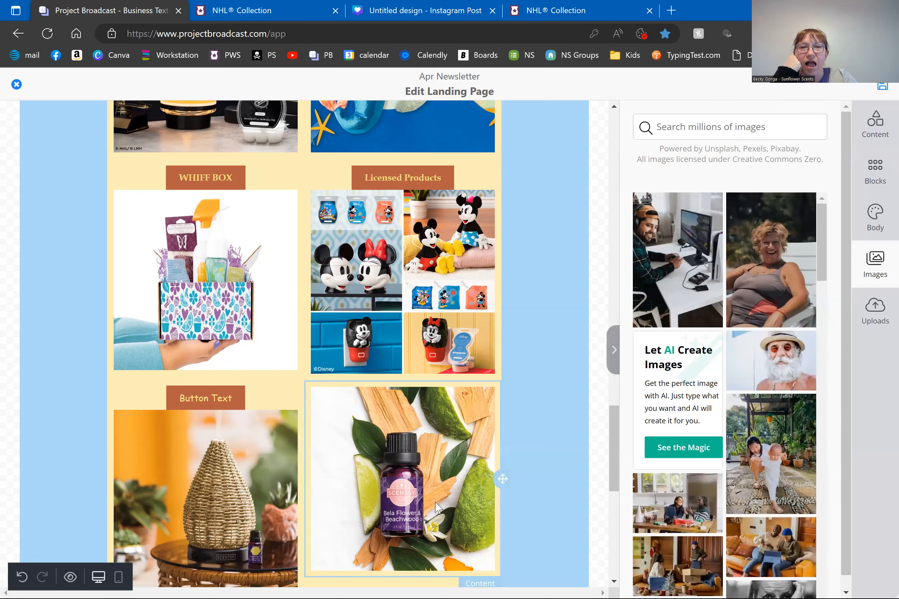
Look over the available content elements and blank block layouts, and review the page down to the footer
click(884, 129)
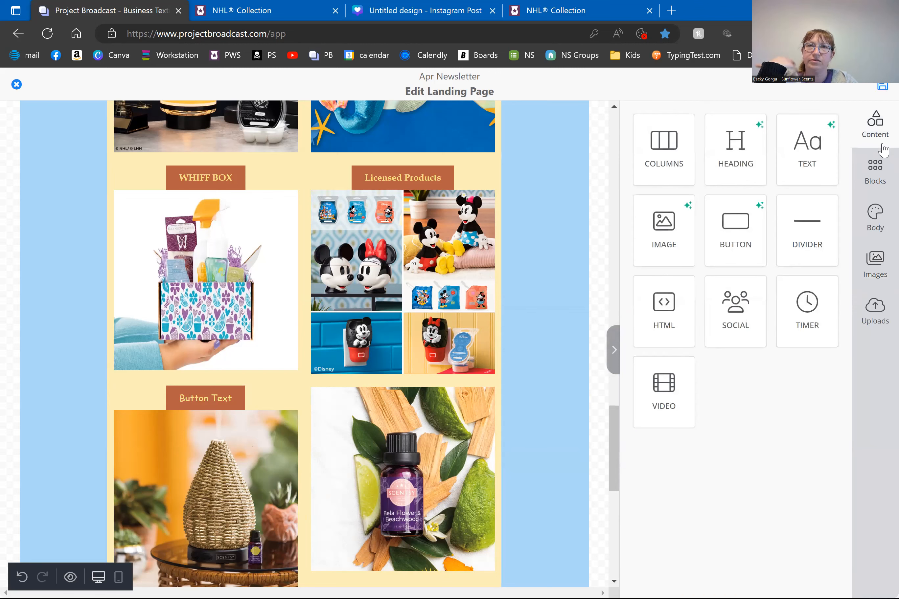
click(878, 164)
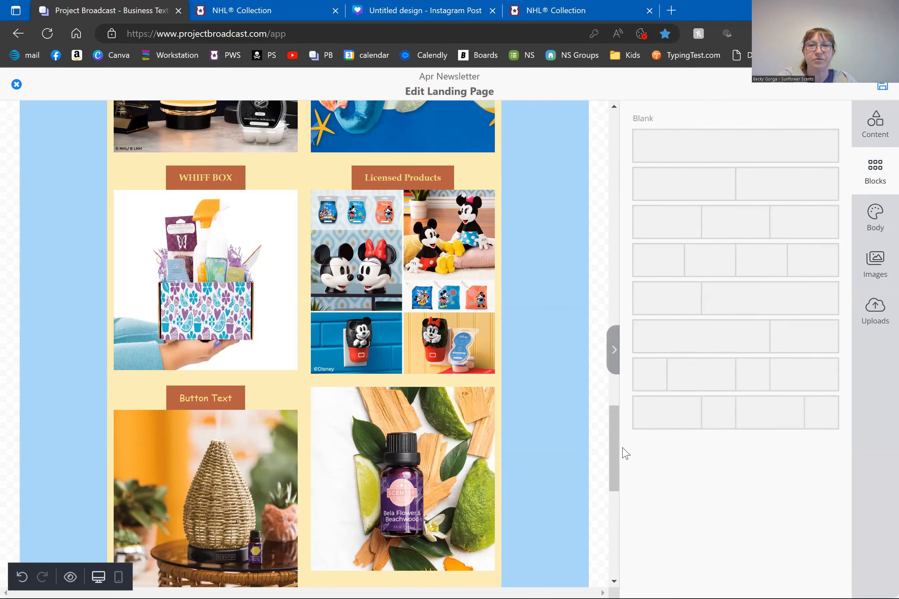
scroll(617, 406, up, 4)
scroll(626, 477, down, 3)
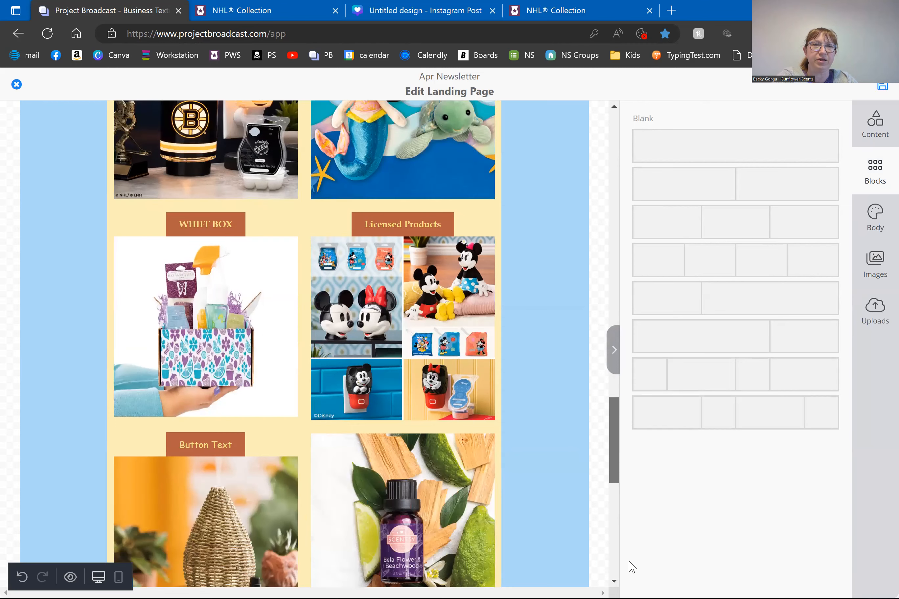
scroll(626, 541, down, 14)
scroll(626, 518, up, 4)
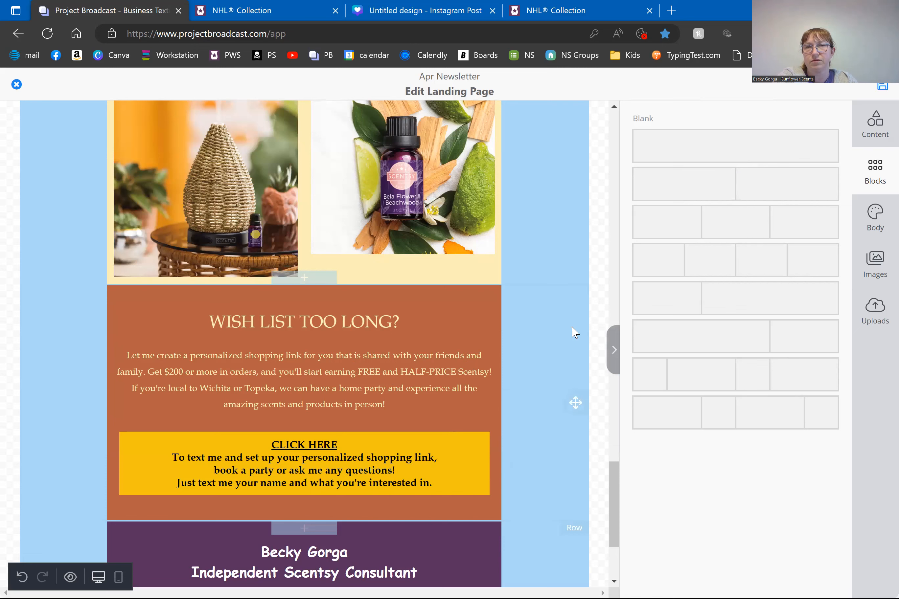
drag(613, 483, 621, 516)
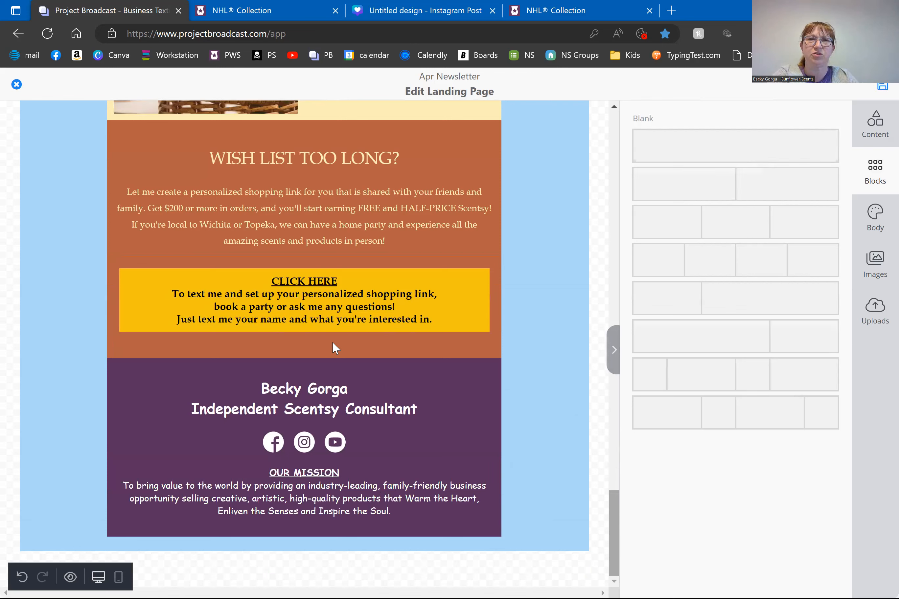
Review the settings of the yellow CLICK HERE text-message button and of the footer's social icons
click(329, 299)
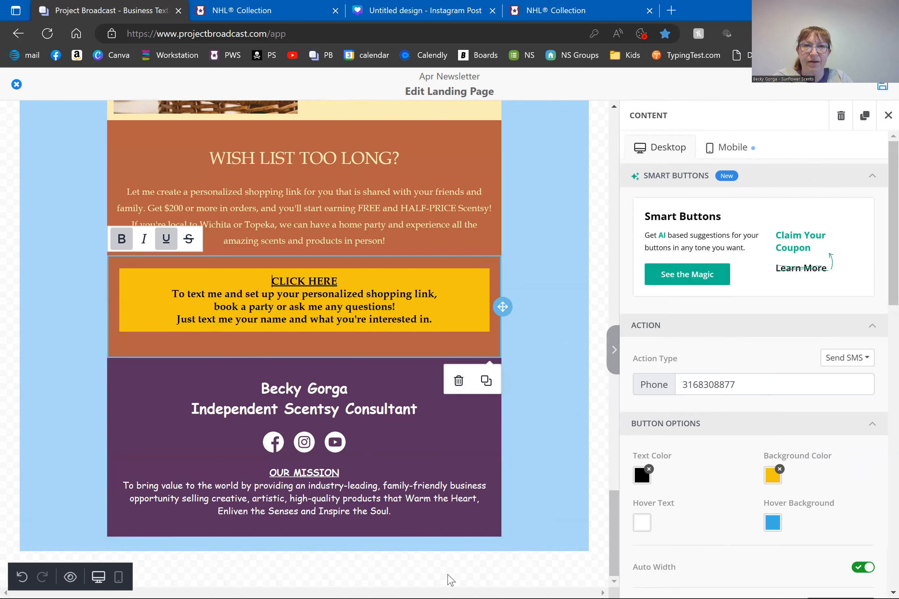
click(218, 441)
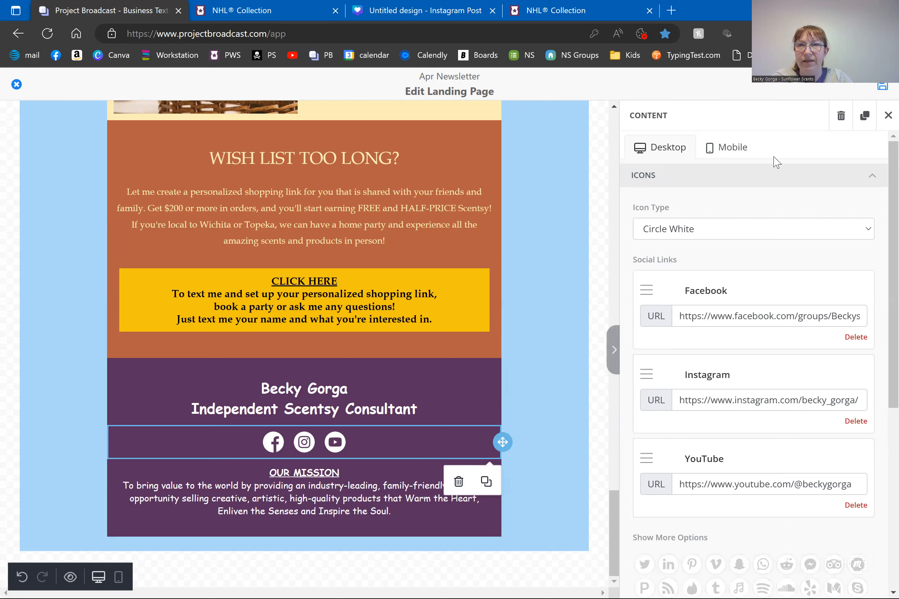
scroll(881, 242, down, 1)
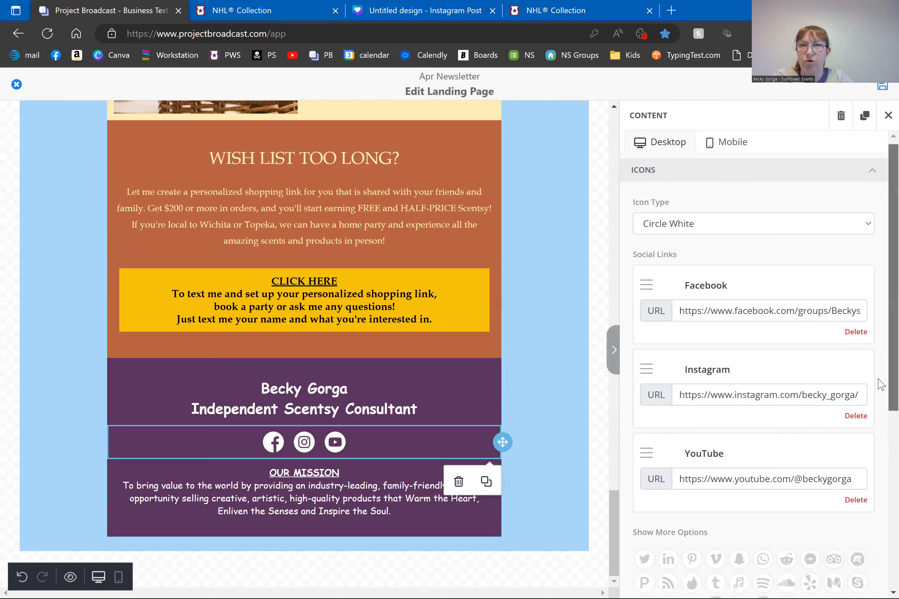
scroll(881, 323, down, 5)
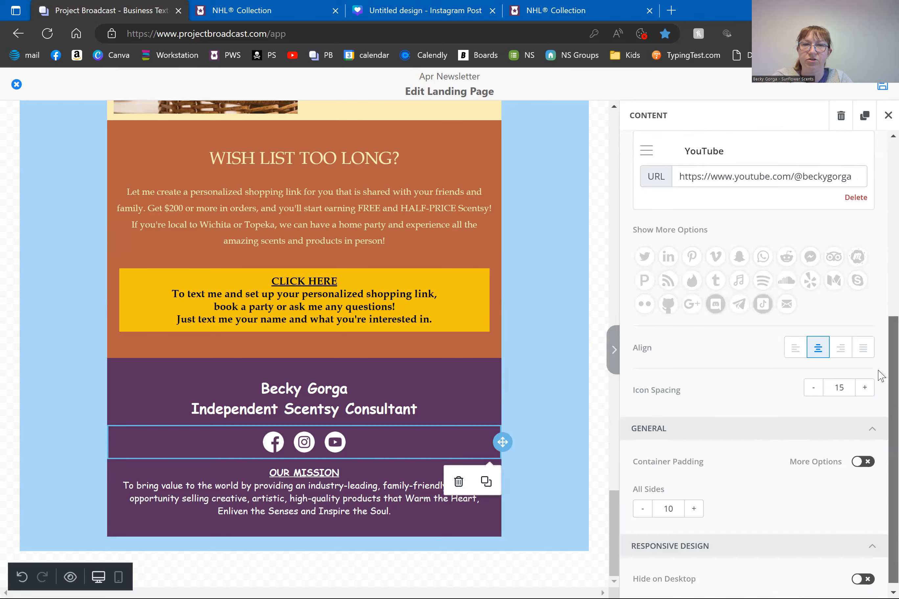
scroll(881, 234, up, 5)
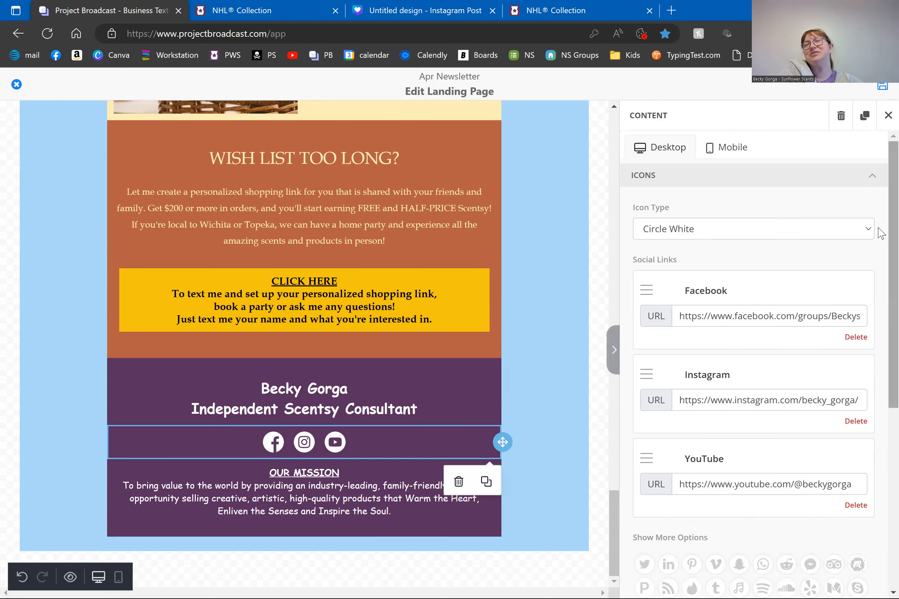
click(614, 352)
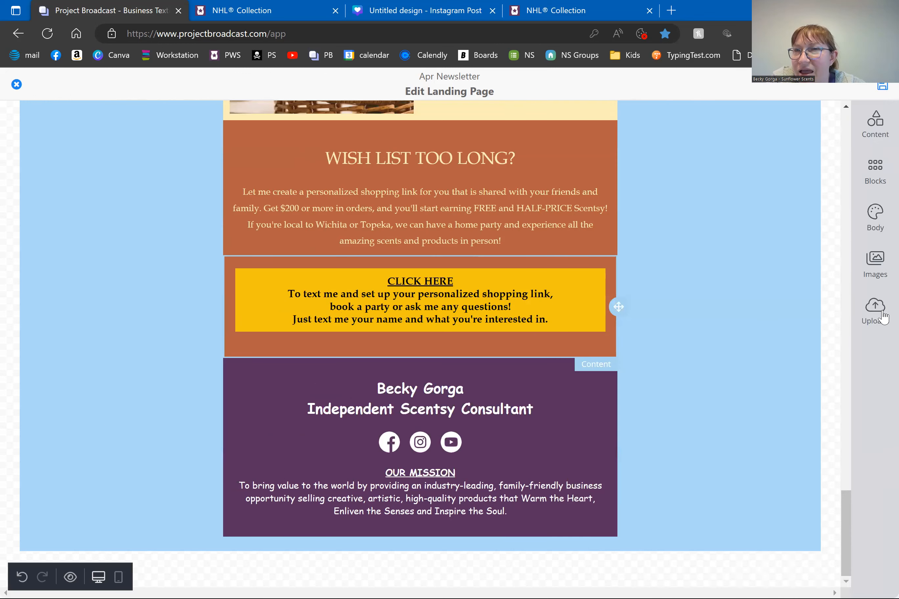
Try out a social icons element below the yellow CLICK HERE button and delete it again
click(875, 127)
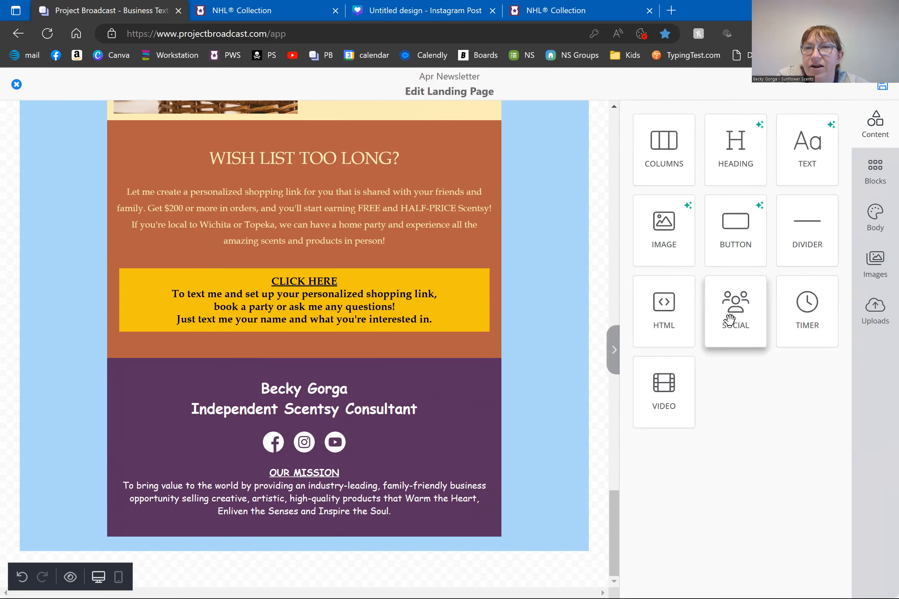
mouse_move(731, 317)
mouse_down()
mouse_move(458, 373)
mouse_move(458, 347)
mouse_up()
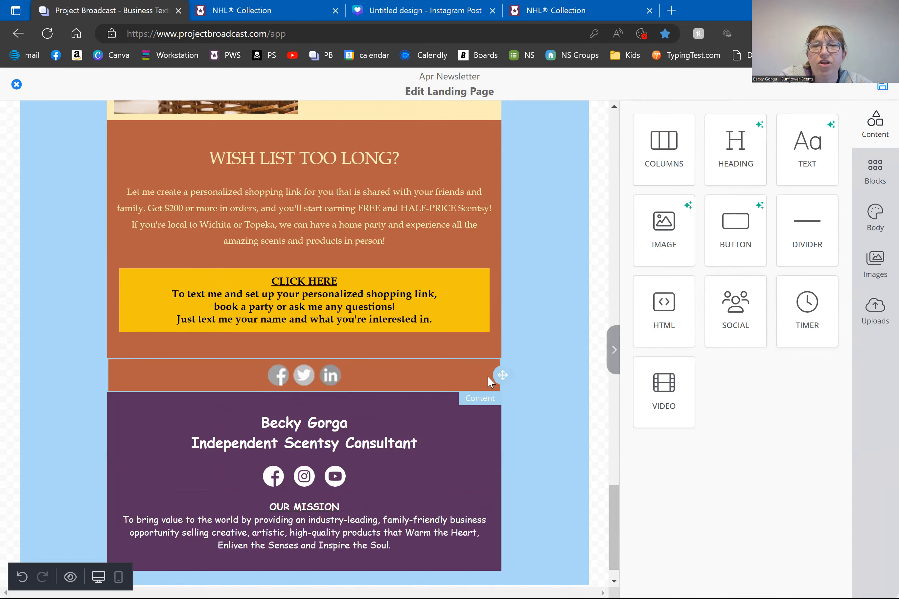
click(393, 381)
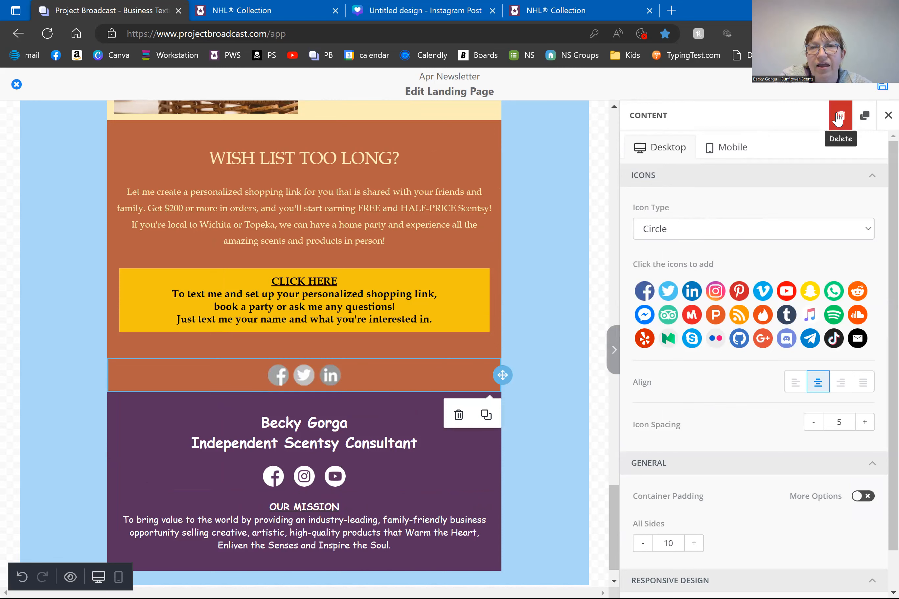
click(837, 116)
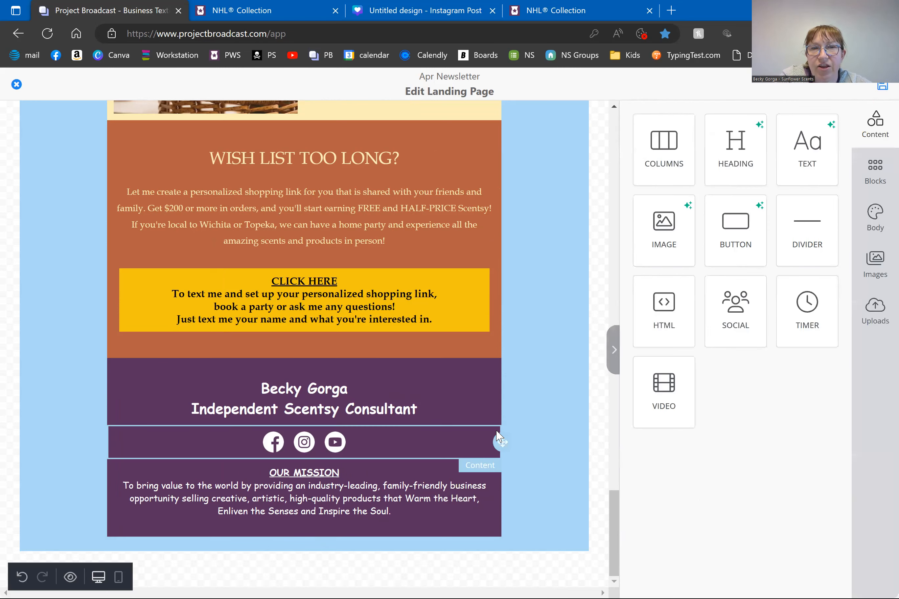
Examine the footer social icons' links, additional icon choices, alignment, spacing and padding options
click(454, 443)
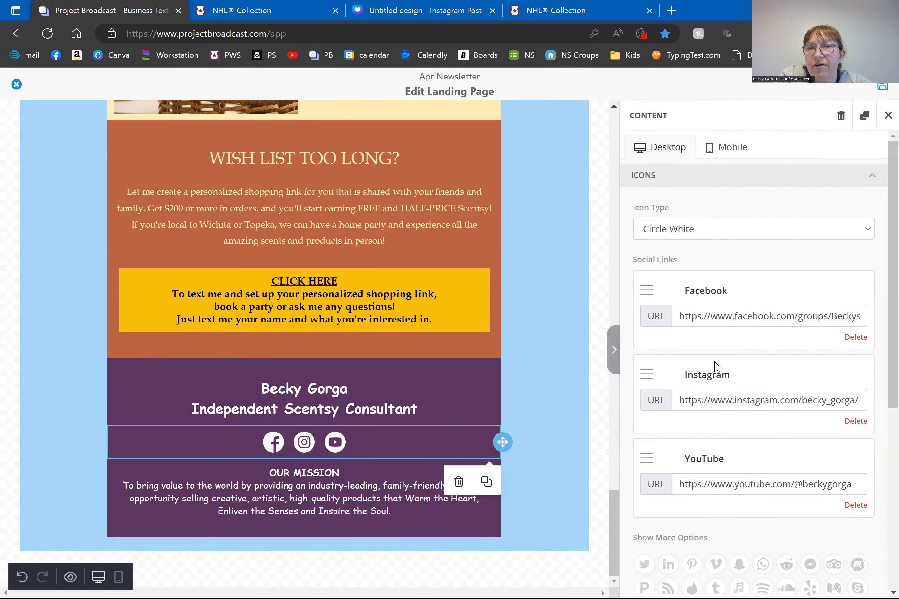
scroll(880, 343, down, 2)
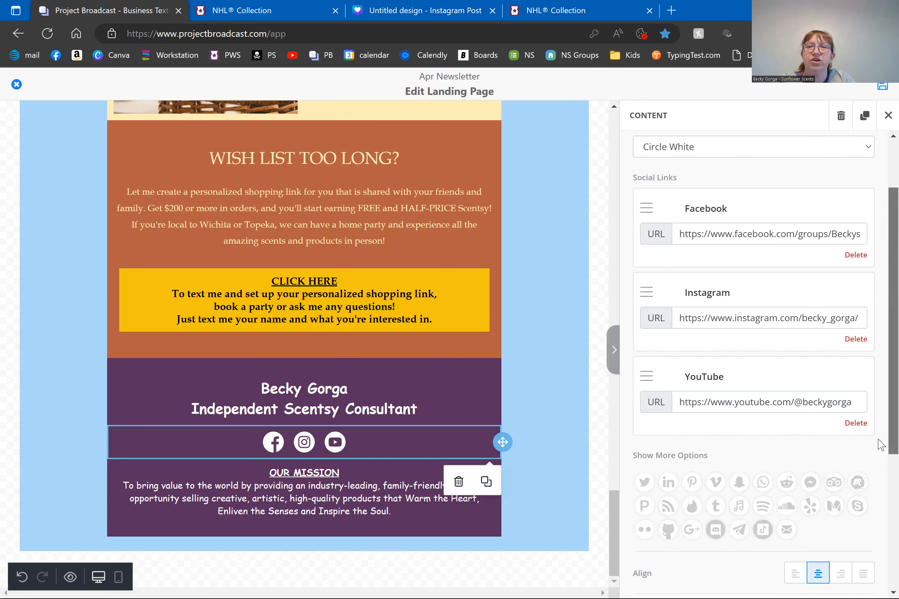
scroll(877, 502, down, 3)
scroll(880, 525, down, 4)
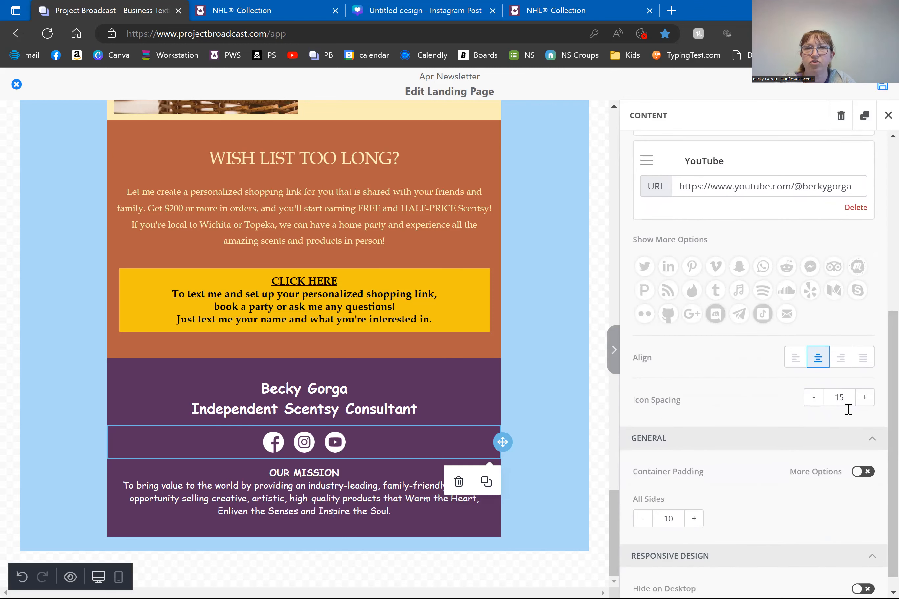
scroll(877, 503, down, 1)
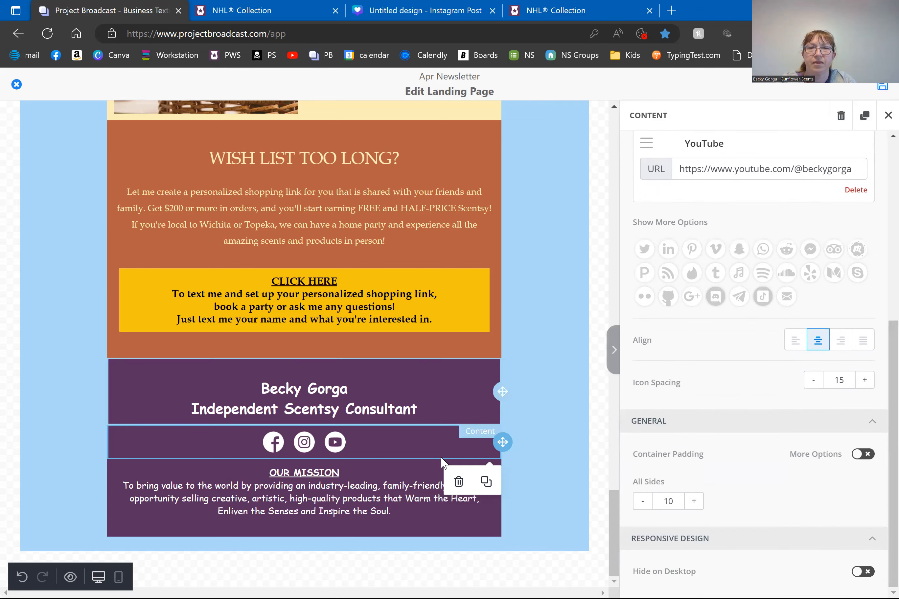
click(599, 528)
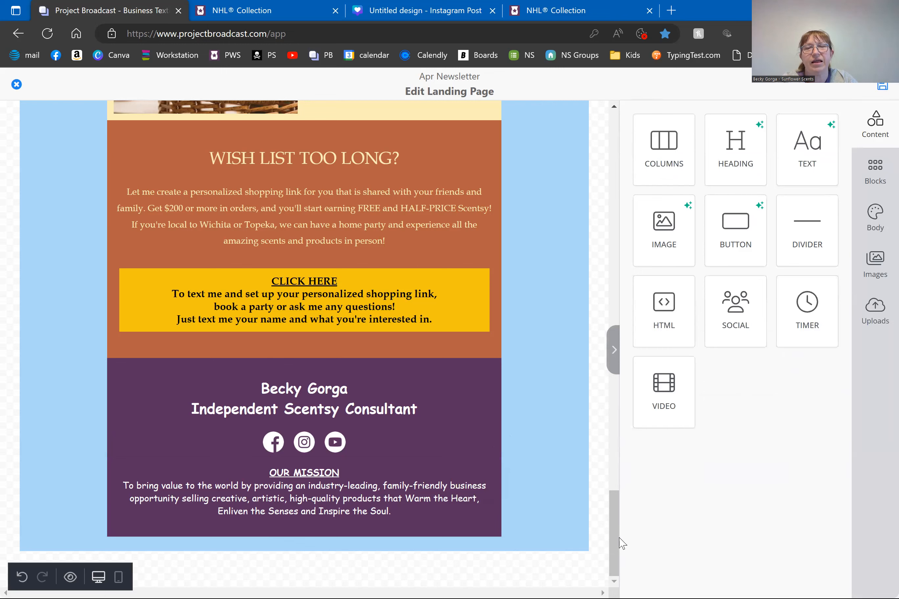
Try out a countdown timer below the starter kit image in the Join in March section and delete it again
drag(616, 543, 630, 293)
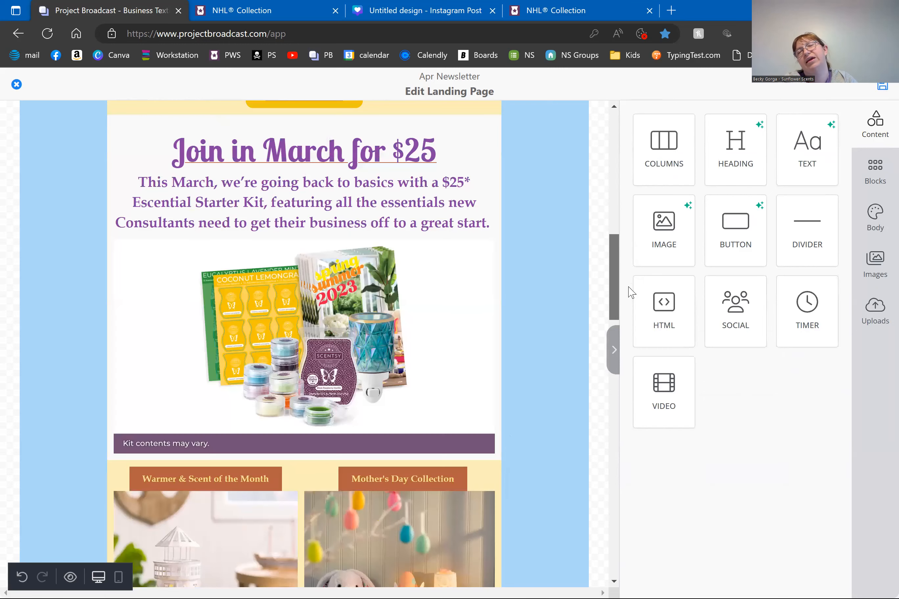
scroll(581, 266, up, 1)
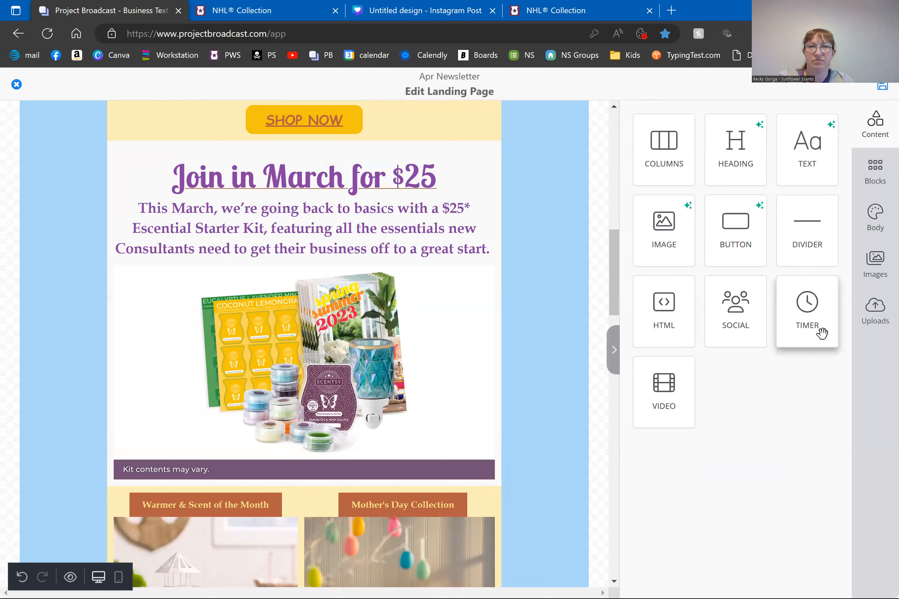
drag(822, 333, 311, 489)
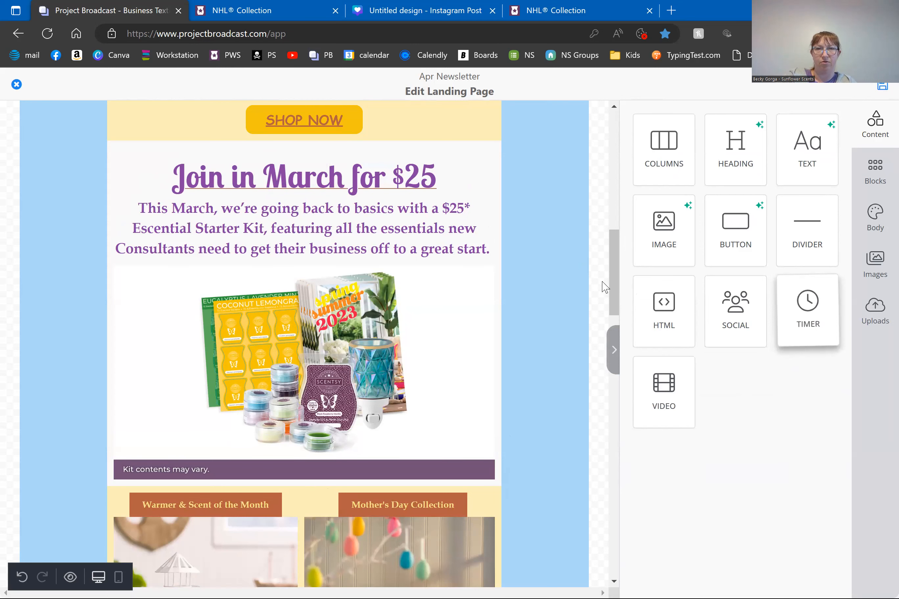
drag(617, 264, 618, 286)
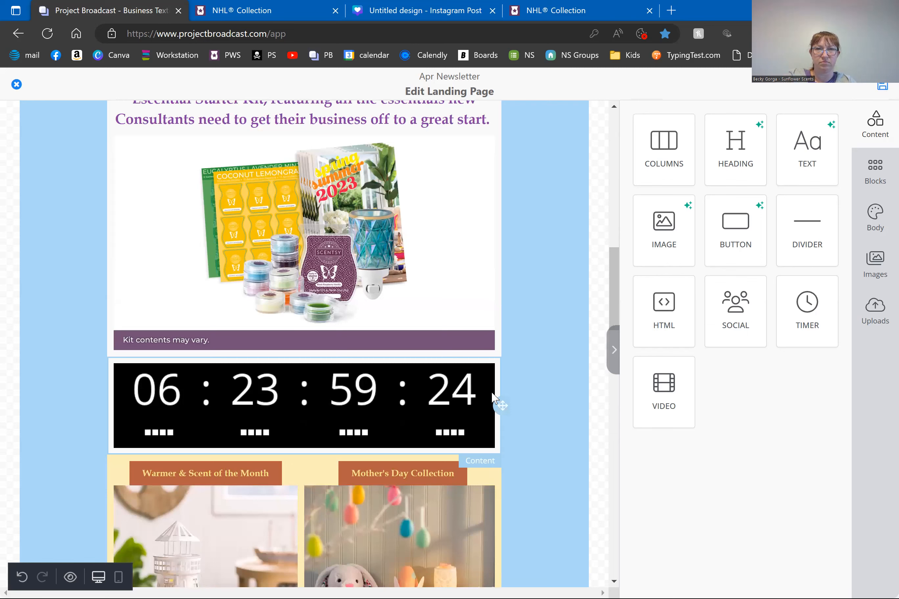
click(493, 398)
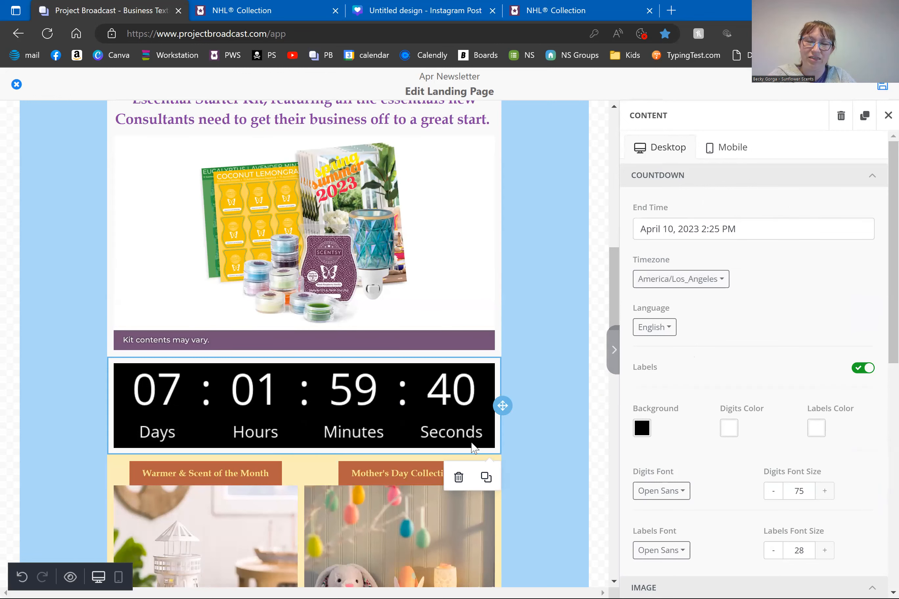
click(459, 479)
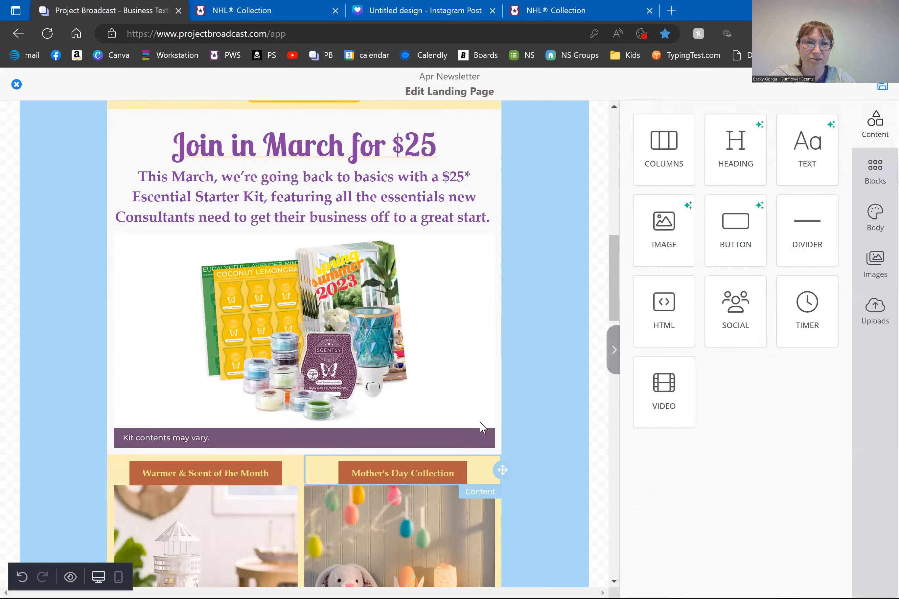